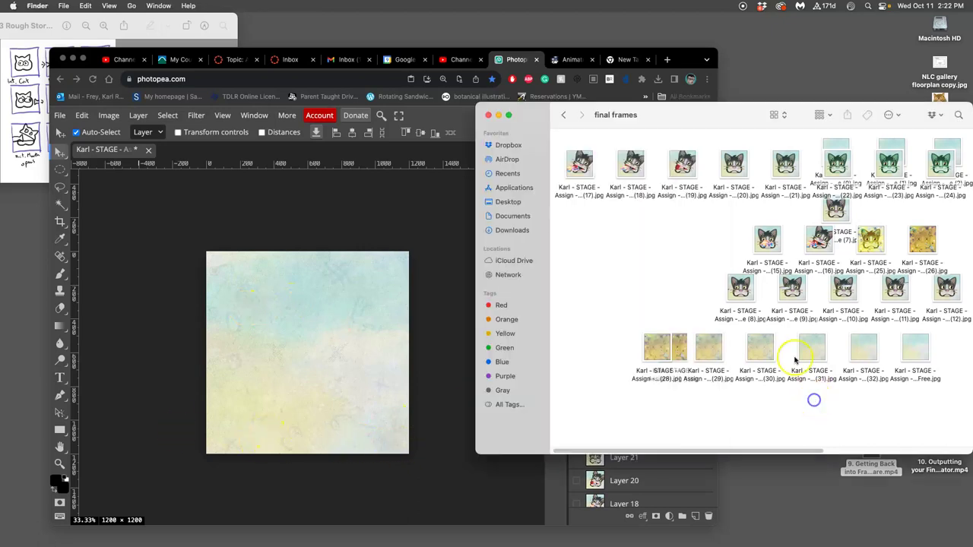
- Reopen the final frames folder from Assign - 3 and move its window over Photopea
{"action": "left_click", "coordinate": [566, 116]}
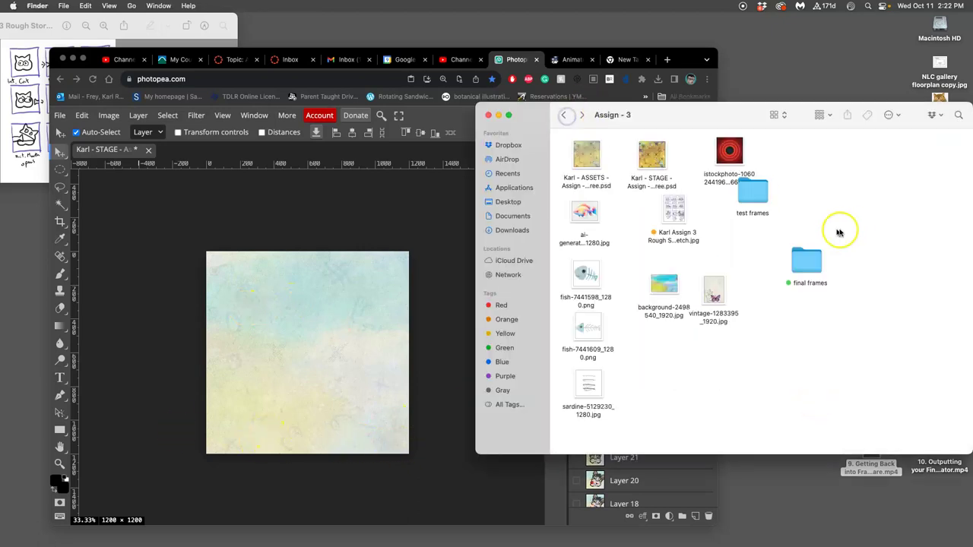
{"action": "double_click", "coordinate": [808, 258]}
{"action": "left_click_drag", "start_coordinate": [745, 113], "coordinate": [593, 104]}
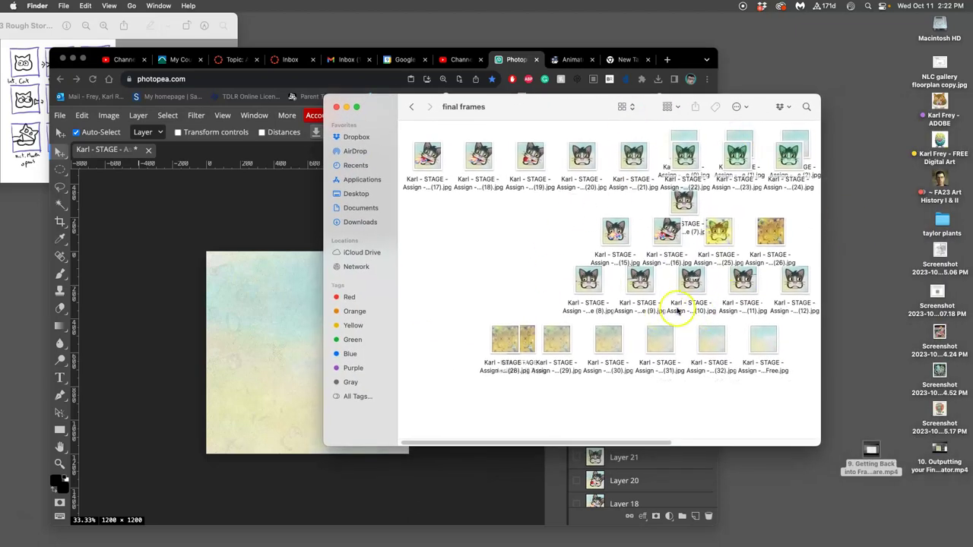
- Group the final frames by name so they run in order from 0 to 32
{"action": "left_click", "coordinate": [677, 109]}
{"action": "left_click", "coordinate": [694, 142]}
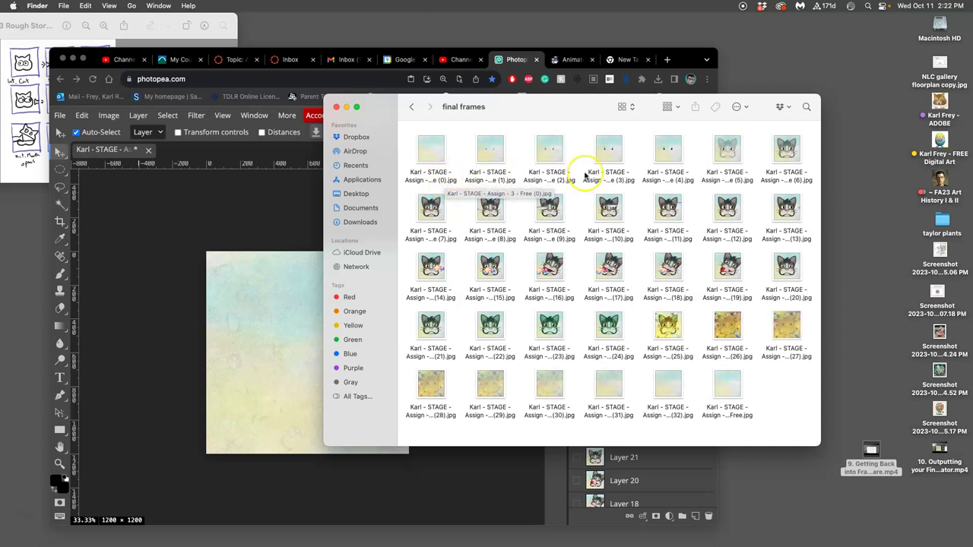
{"action": "left_click", "coordinate": [740, 416]}
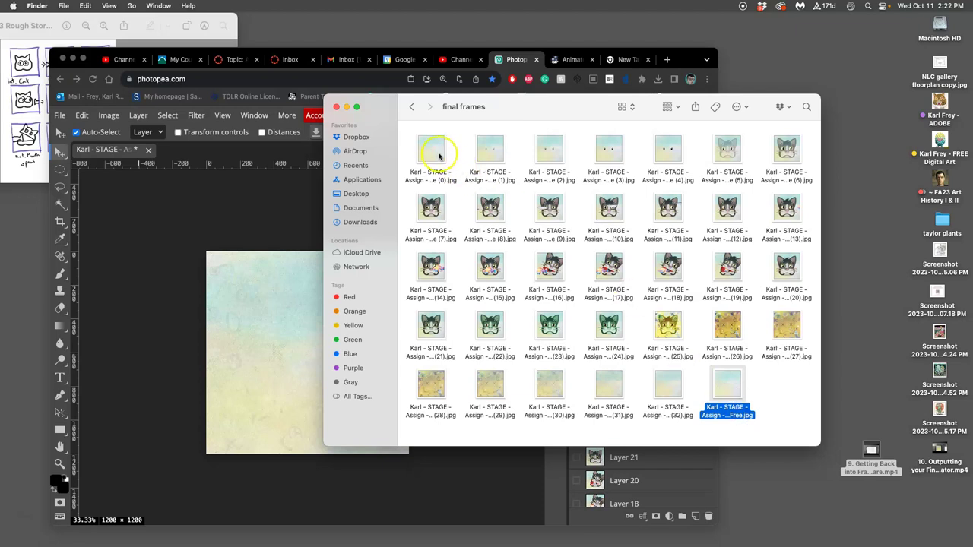
{"action": "left_click", "coordinate": [770, 387]}
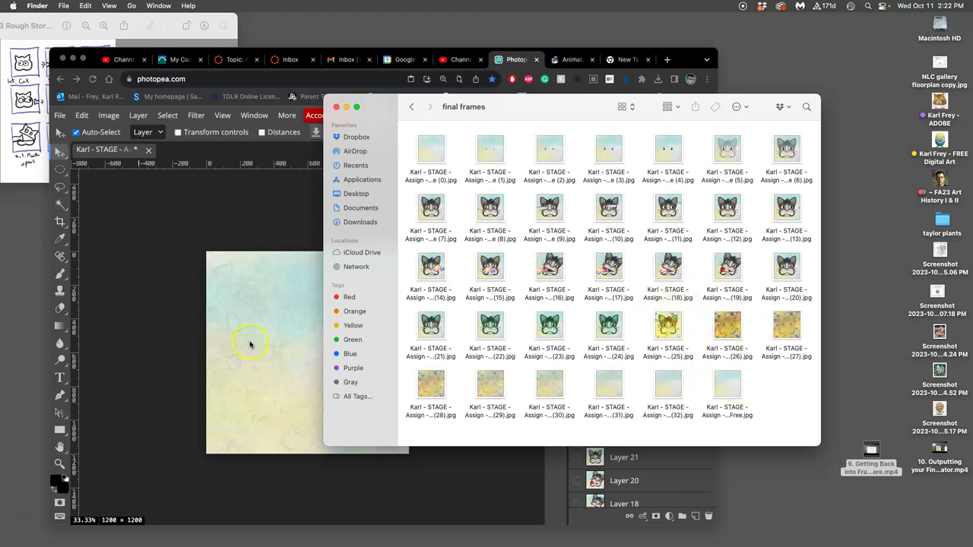
- Check the rough storyboard sketch, then bring up ezgif's Animated GIF Maker tab in Chrome
{"action": "left_click", "coordinate": [235, 237]}
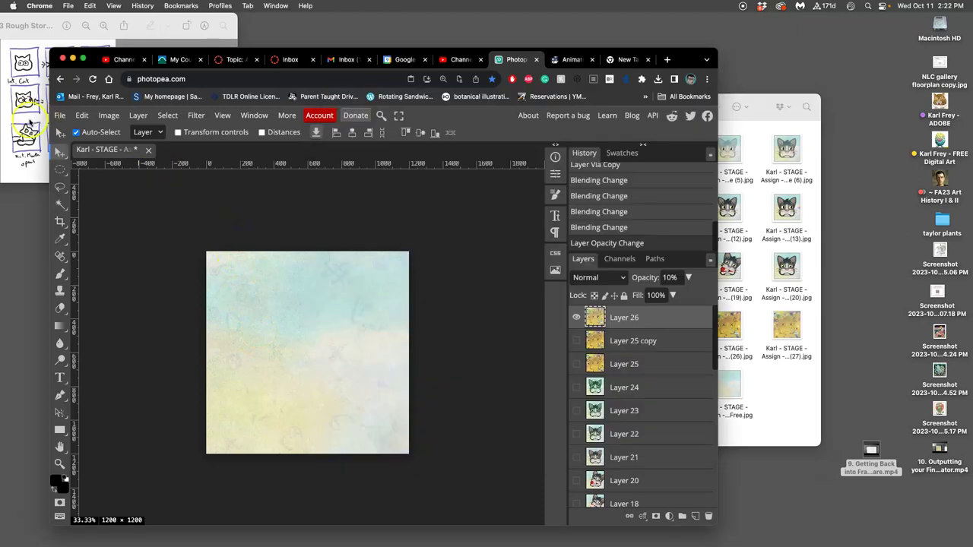
{"action": "left_click", "coordinate": [27, 118]}
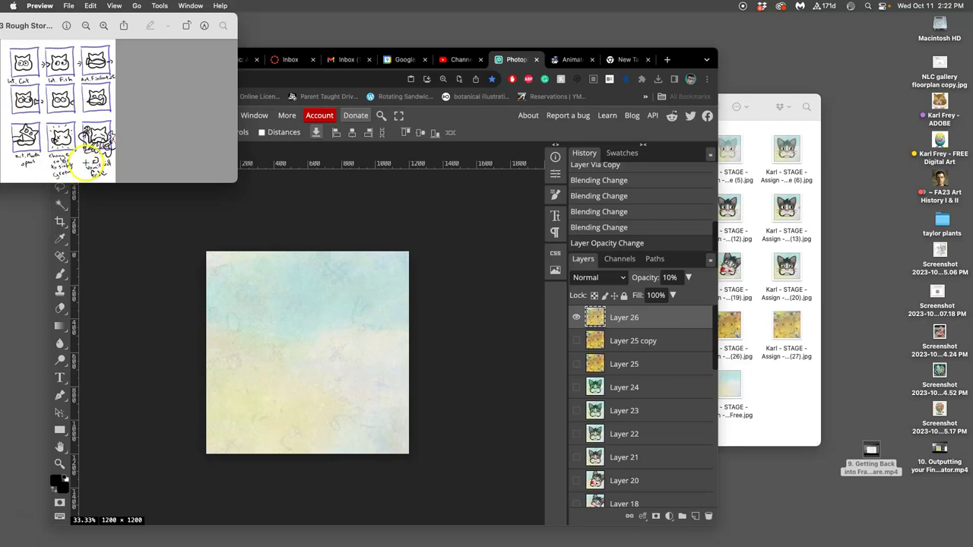
{"action": "left_click", "coordinate": [436, 233]}
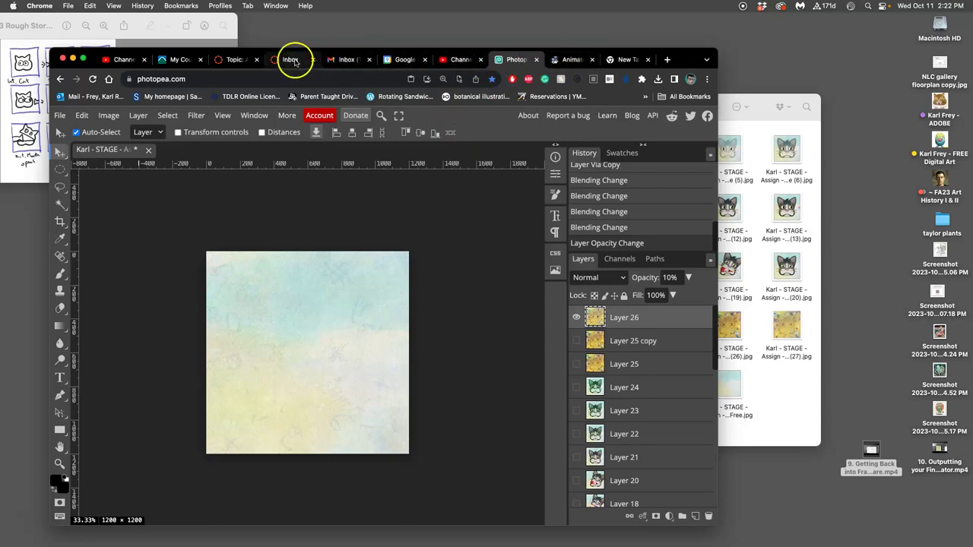
{"action": "left_click", "coordinate": [236, 59]}
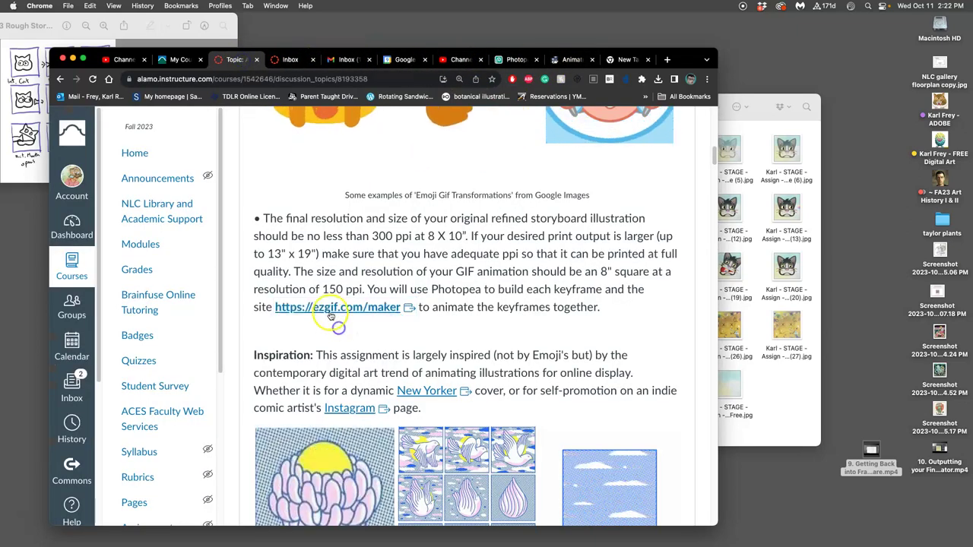
{"action": "left_click", "coordinate": [569, 59]}
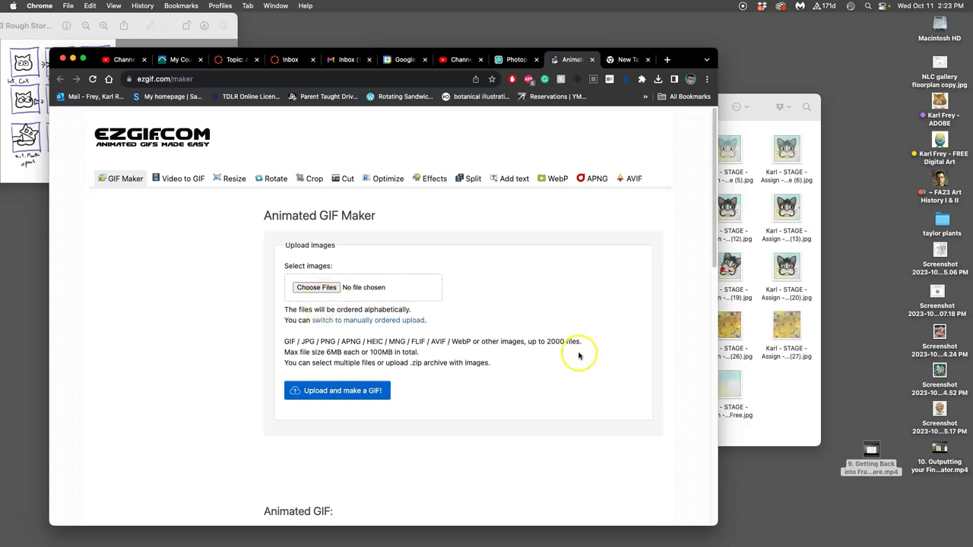
- Choose all 34 files, frame (0) through the last, from final frames for upload
{"action": "left_click", "coordinate": [319, 288]}
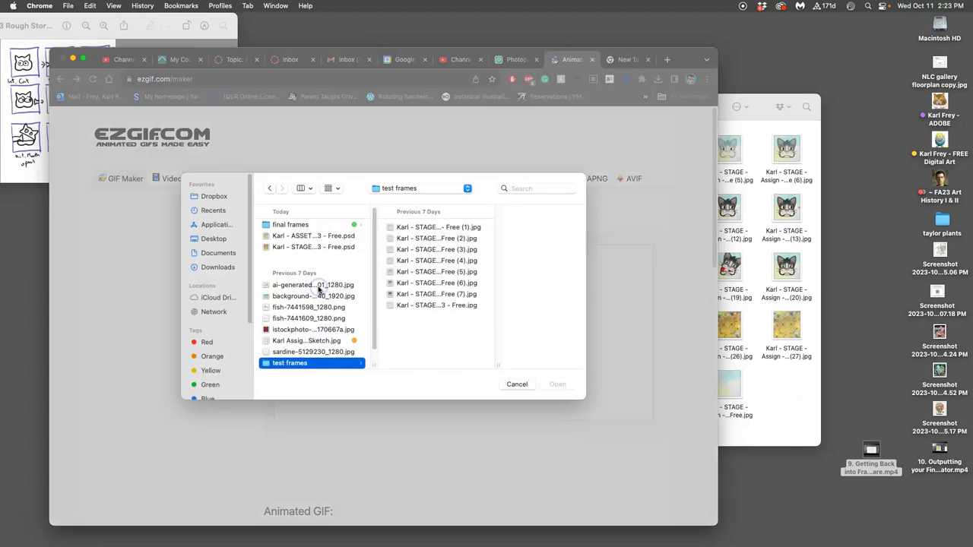
{"action": "left_click", "coordinate": [299, 227]}
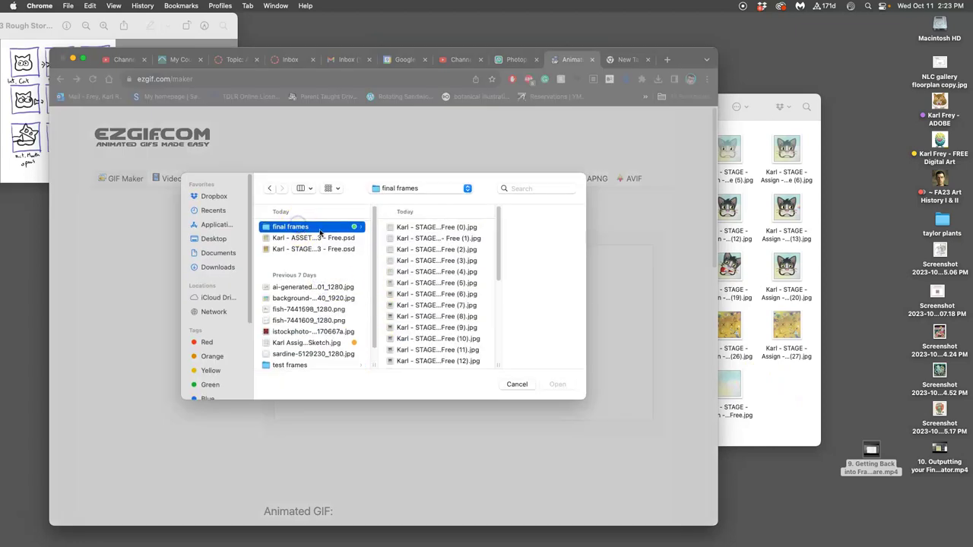
{"action": "left_click", "coordinate": [415, 226]}
{"action": "scroll", "coordinate": [418, 310], "scroll_direction": "down", "scroll_amount": 3}
{"action": "scroll", "coordinate": [417, 310], "scroll_direction": "down", "scroll_amount": 5}
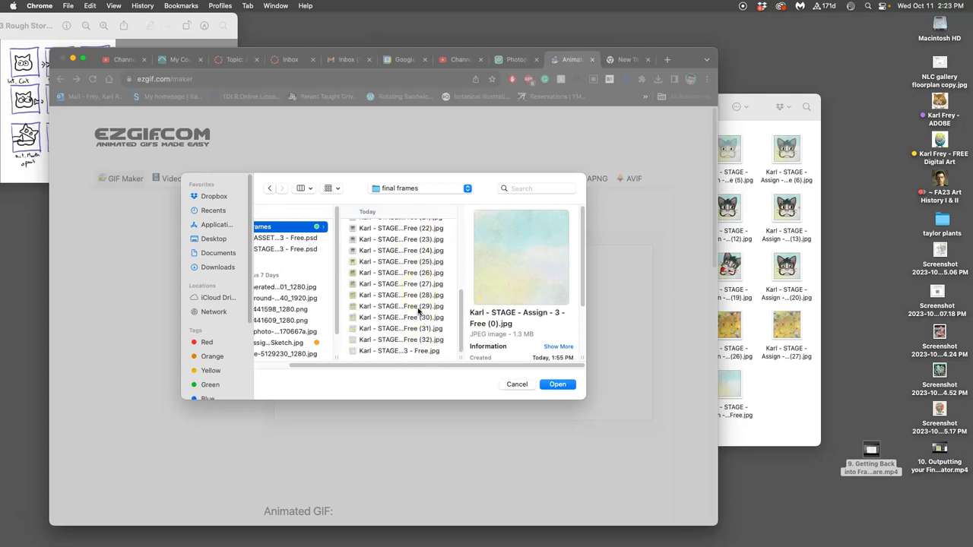
{"action": "left_click", "coordinate": [409, 351], "text": "shift"}
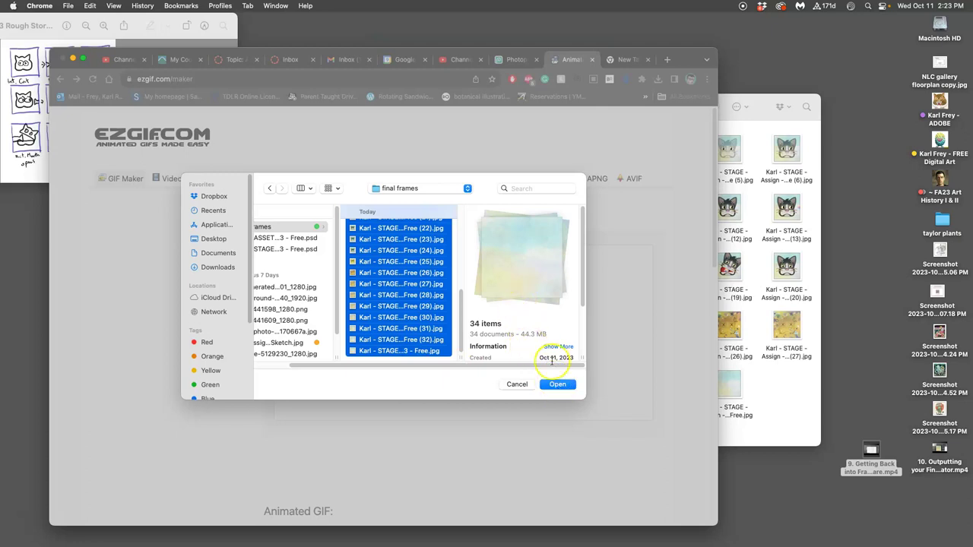
{"action": "left_click", "coordinate": [564, 386]}
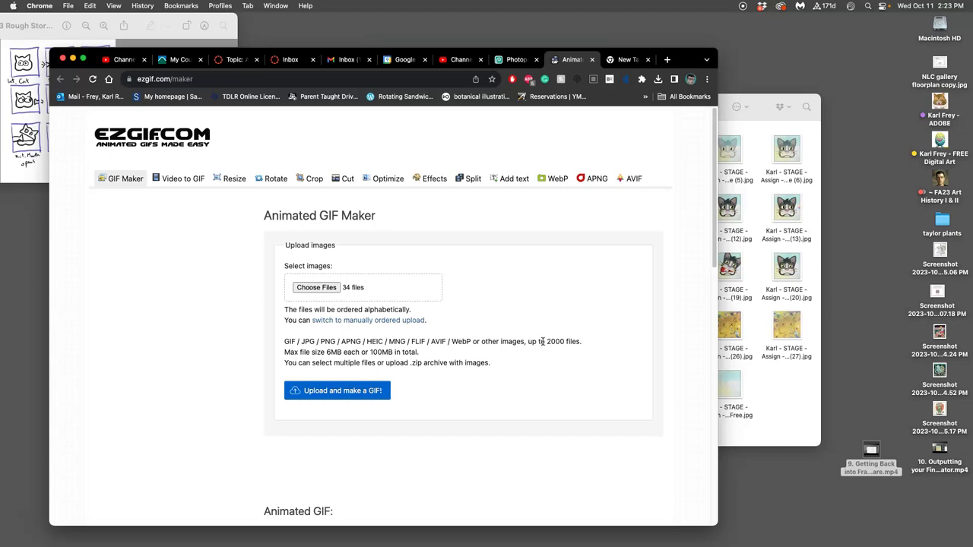
- Try uploading the 34 frames to make the GIF, then retry when the upload stalls
{"action": "left_click", "coordinate": [346, 391]}
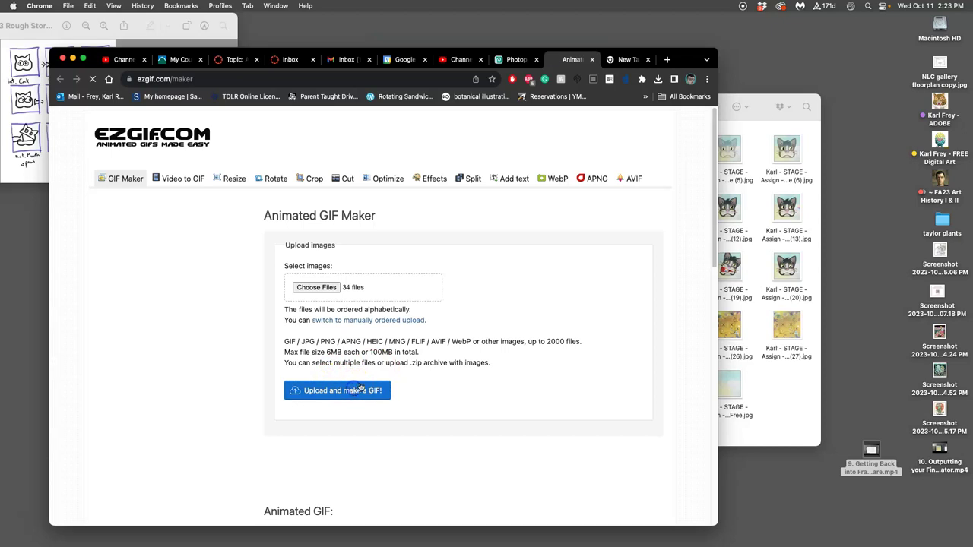
{"action": "scroll", "coordinate": [380, 365], "scroll_direction": "down", "scroll_amount": 8}
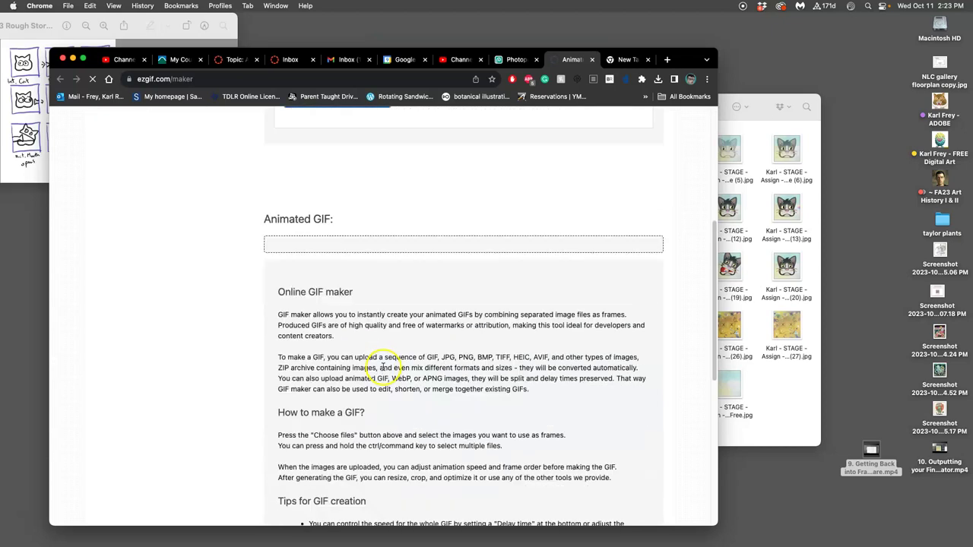
{"action": "scroll", "coordinate": [382, 367], "scroll_direction": "down", "scroll_amount": 5}
{"action": "scroll", "coordinate": [384, 368], "scroll_direction": "up", "scroll_amount": 10}
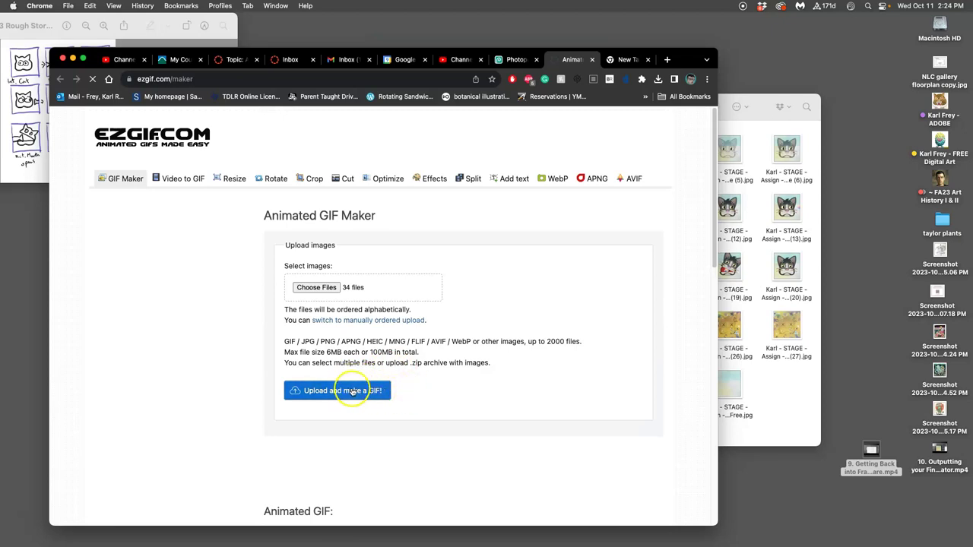
{"action": "left_click", "coordinate": [347, 391]}
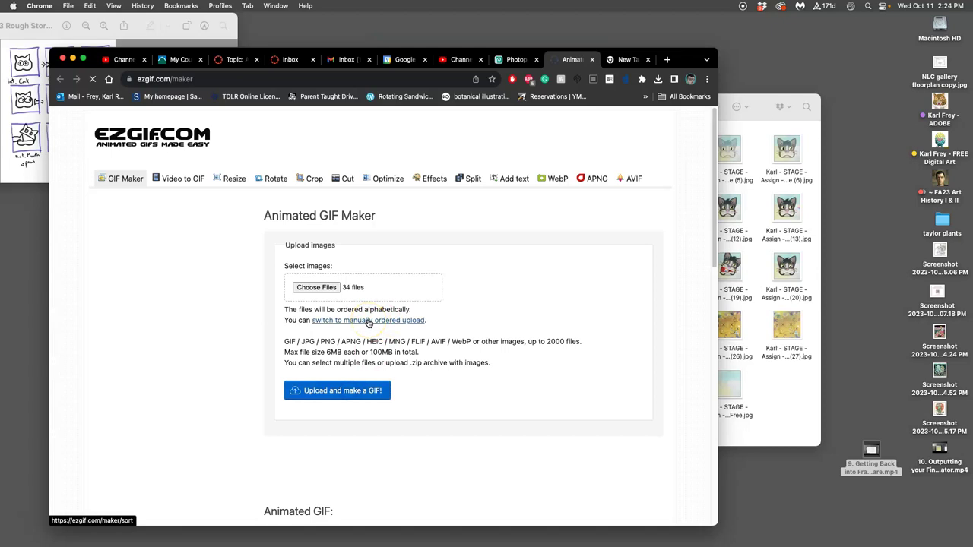
- Switch ezgif to manually ordered upload and dock a narrowed final frames window at the right edge
{"action": "left_click", "coordinate": [367, 321]}
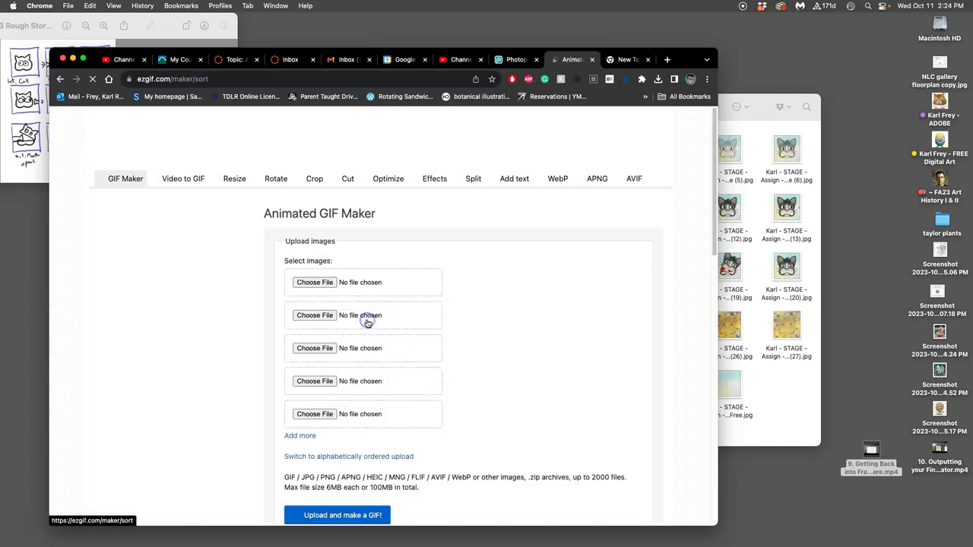
{"action": "scroll", "coordinate": [456, 376], "scroll_direction": "down", "scroll_amount": 5}
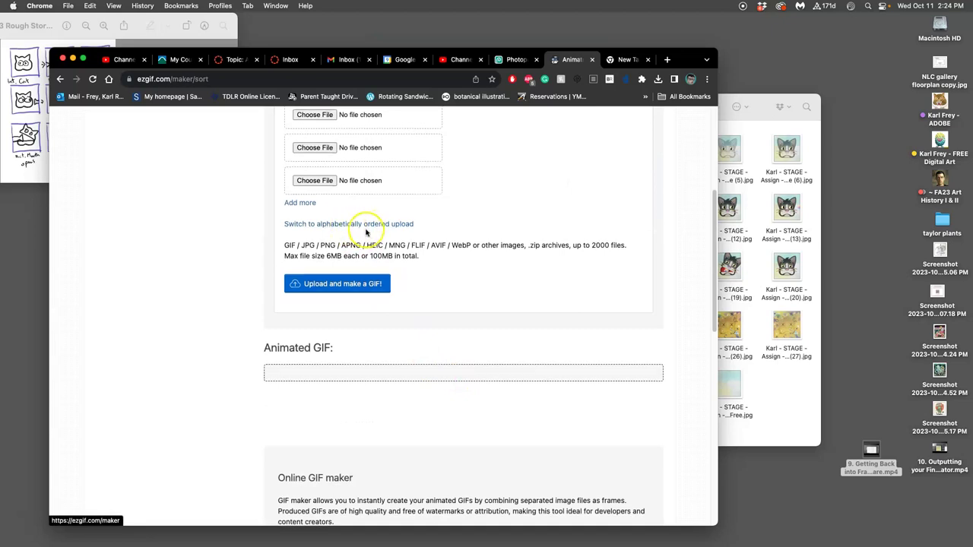
{"action": "scroll", "coordinate": [357, 228], "scroll_direction": "up", "scroll_amount": 4}
{"action": "scroll", "coordinate": [315, 241], "scroll_direction": "up", "scroll_amount": 1}
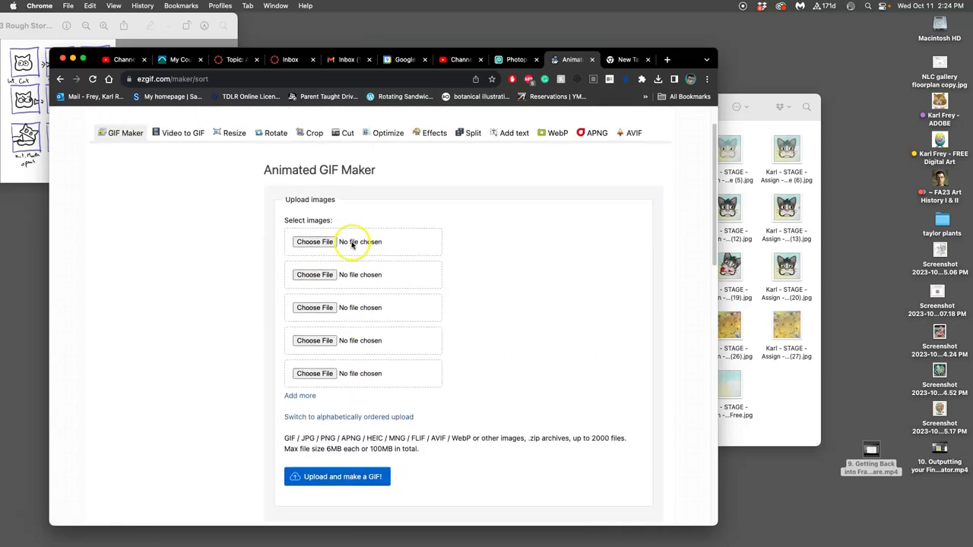
{"action": "left_click", "coordinate": [761, 288]}
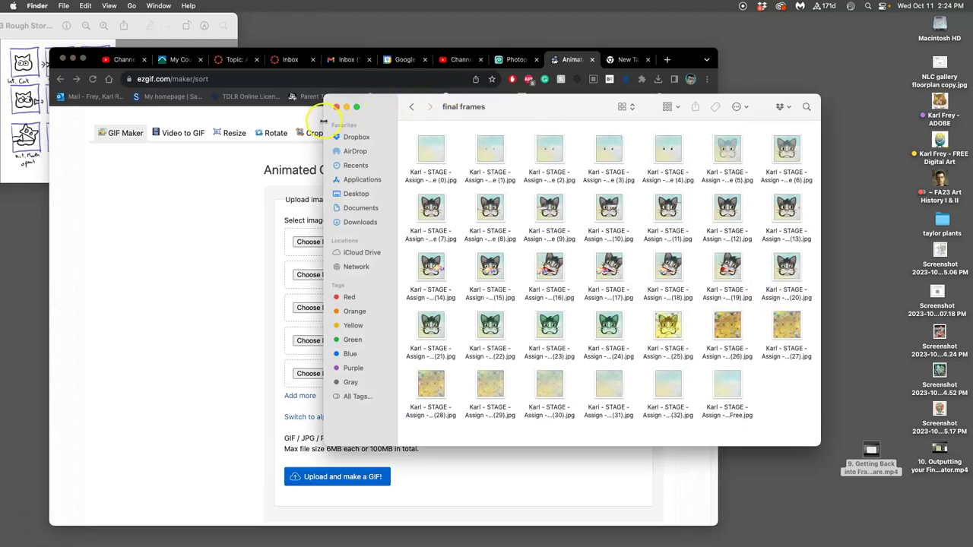
{"action": "left_click_drag", "start_coordinate": [323, 122], "coordinate": [512, 118]}
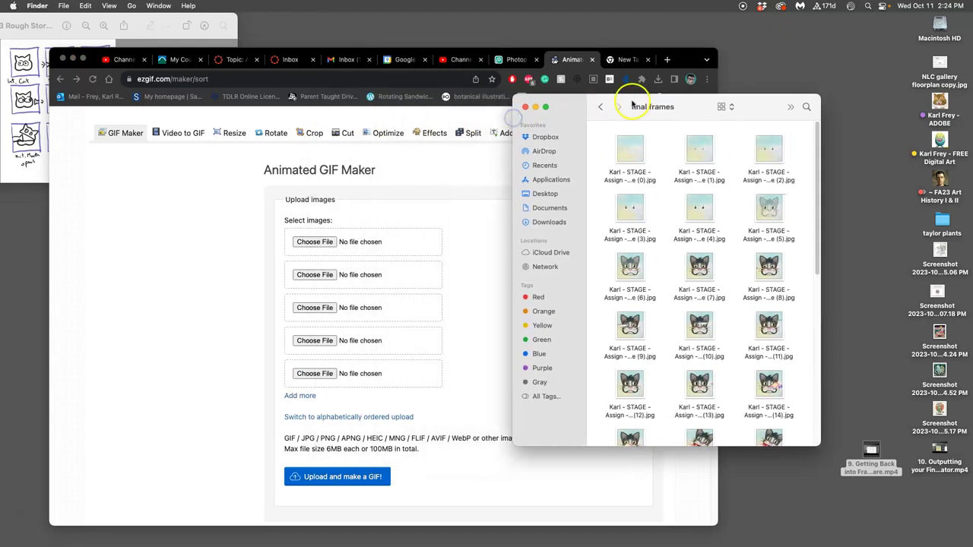
{"action": "left_click_drag", "start_coordinate": [626, 100], "coordinate": [774, 79]}
- Drag frames (0), (1), (2) and (3) into the first four upload slots
{"action": "left_click_drag", "start_coordinate": [791, 128], "coordinate": [334, 245]}
{"action": "left_click_drag", "start_coordinate": [847, 123], "coordinate": [349, 271]}
{"action": "left_click_drag", "start_coordinate": [914, 134], "coordinate": [445, 311]}
{"action": "left_click_drag", "start_coordinate": [798, 203], "coordinate": [371, 339]}
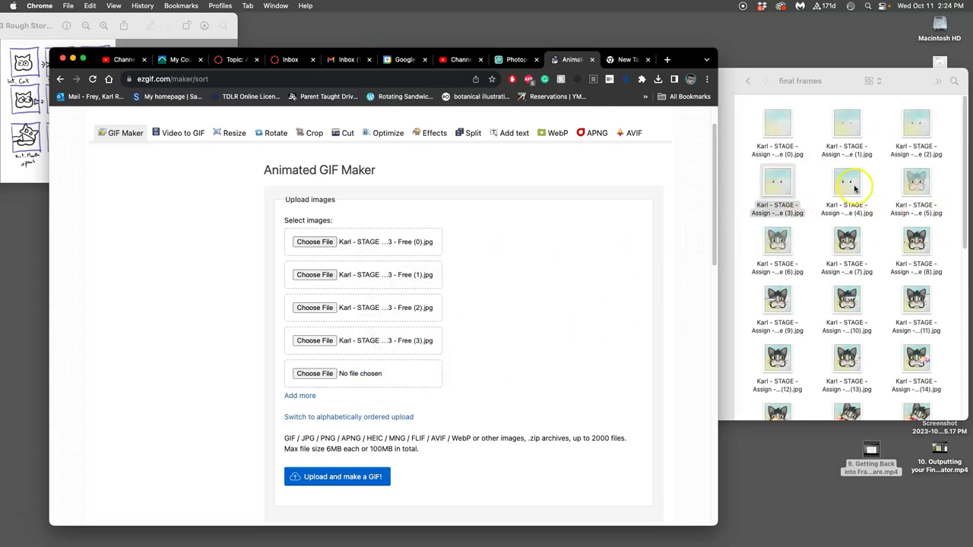
- Load frames (4) through (9) into the next upload slots, adding four more slots
{"action": "left_click_drag", "start_coordinate": [847, 186], "coordinate": [419, 376]}
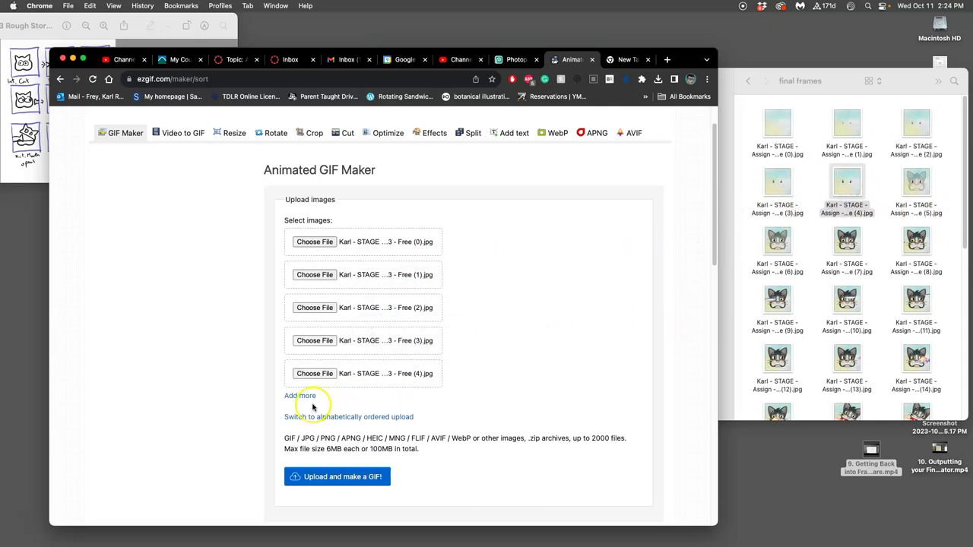
{"action": "left_click", "coordinate": [302, 395]}
{"action": "scroll", "coordinate": [464, 381], "scroll_direction": "down", "scroll_amount": 5}
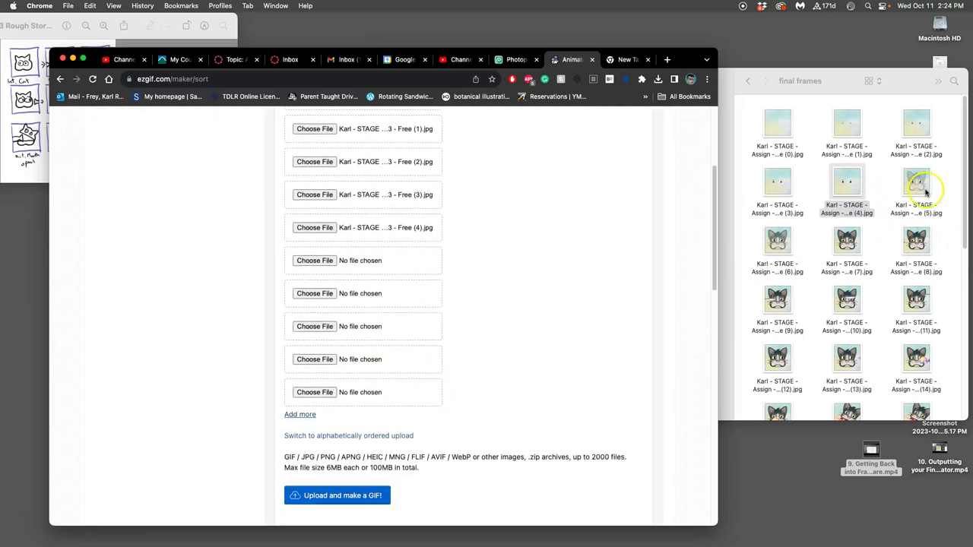
{"action": "left_click_drag", "start_coordinate": [923, 190], "coordinate": [402, 266]}
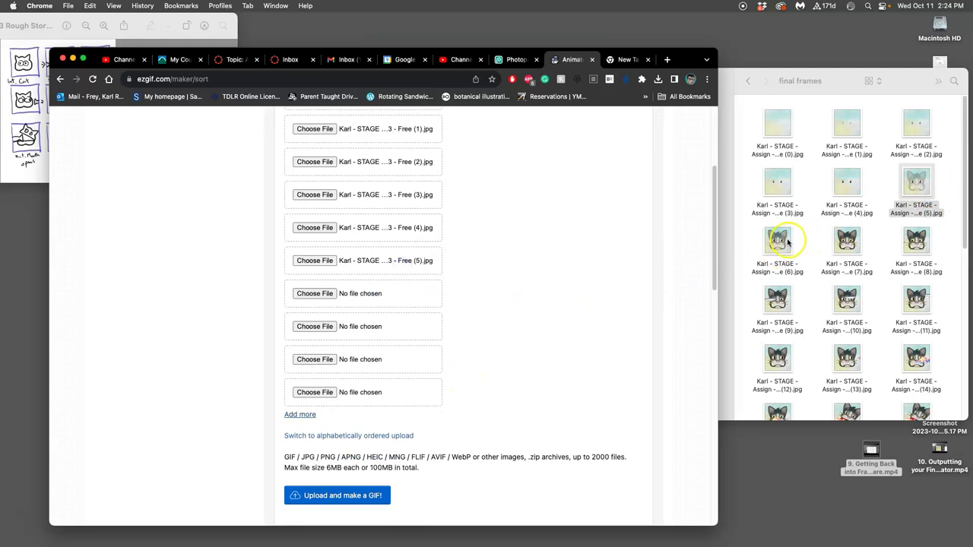
{"action": "left_click_drag", "start_coordinate": [777, 241], "coordinate": [402, 294]}
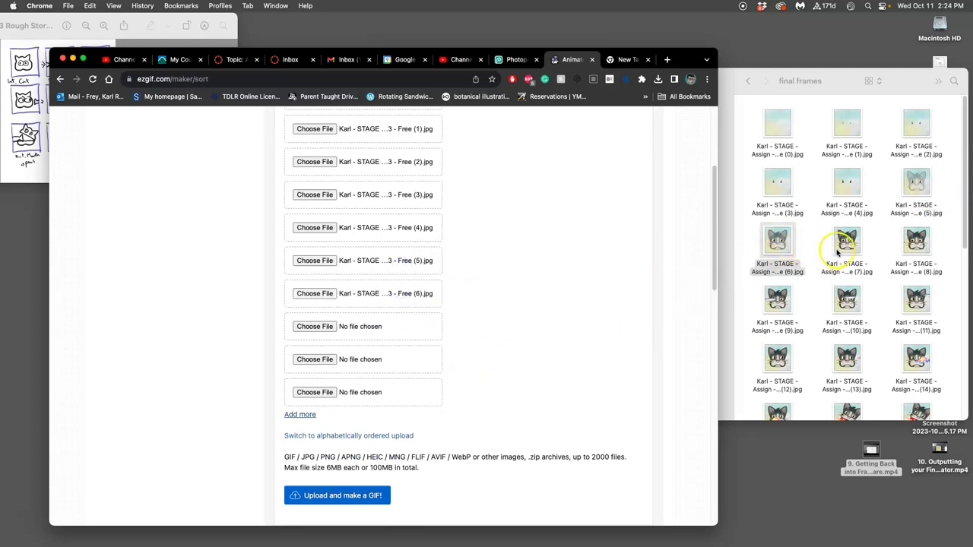
{"action": "left_click_drag", "start_coordinate": [847, 241], "coordinate": [418, 328]}
{"action": "left_click_drag", "start_coordinate": [916, 241], "coordinate": [416, 362]}
{"action": "left_click_drag", "start_coordinate": [783, 300], "coordinate": [402, 393]}
- Add more slots and load frames (10) through (14) into them in order
{"action": "left_click", "coordinate": [301, 415]}
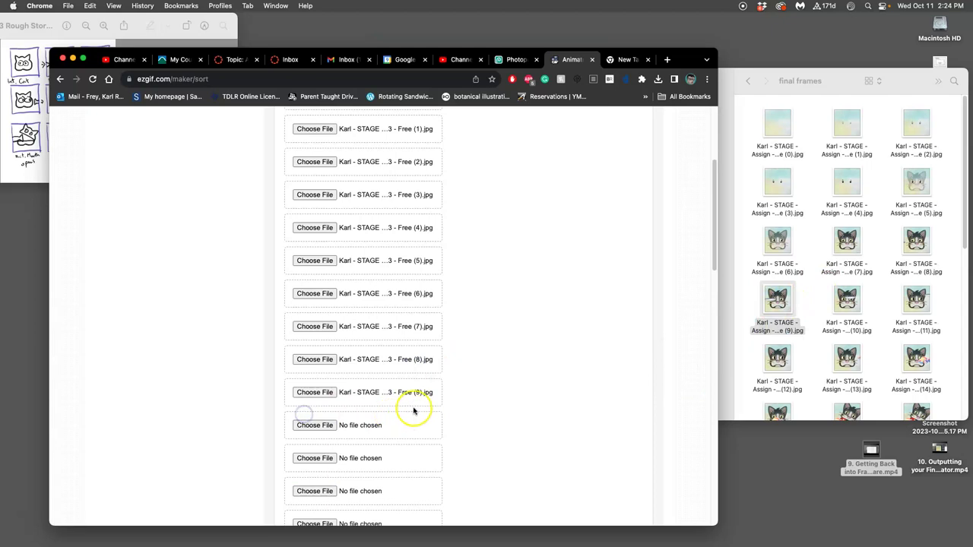
{"action": "scroll", "coordinate": [414, 401], "scroll_direction": "down", "scroll_amount": 4}
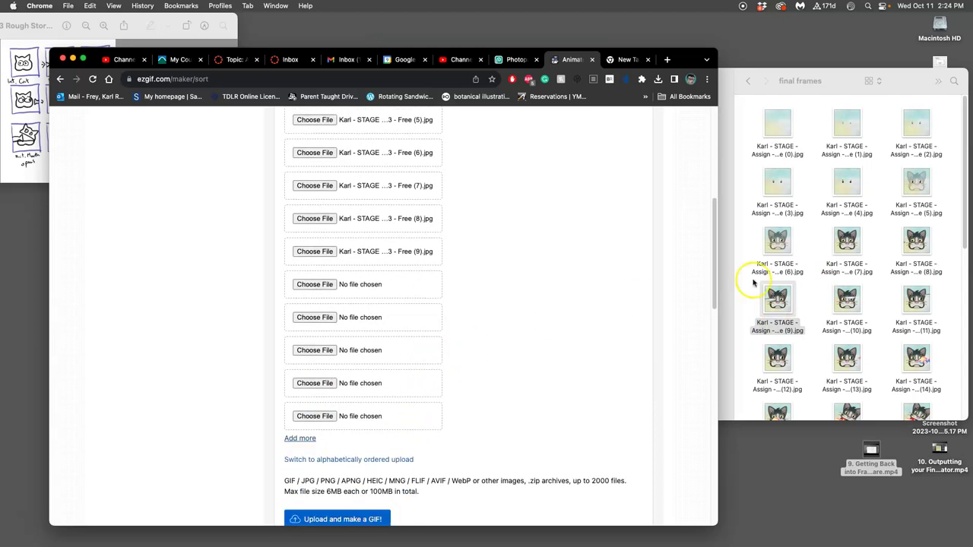
{"action": "left_click_drag", "start_coordinate": [847, 302], "coordinate": [395, 280]}
{"action": "left_click_drag", "start_coordinate": [935, 302], "coordinate": [397, 319]}
{"action": "left_click_drag", "start_coordinate": [777, 359], "coordinate": [421, 349]}
{"action": "left_click_drag", "start_coordinate": [848, 357], "coordinate": [403, 383]}
{"action": "left_click_drag", "start_coordinate": [922, 364], "coordinate": [416, 416]}
- Add five more slots and fill them with frames (15) through (19)
{"action": "left_click", "coordinate": [301, 439]}
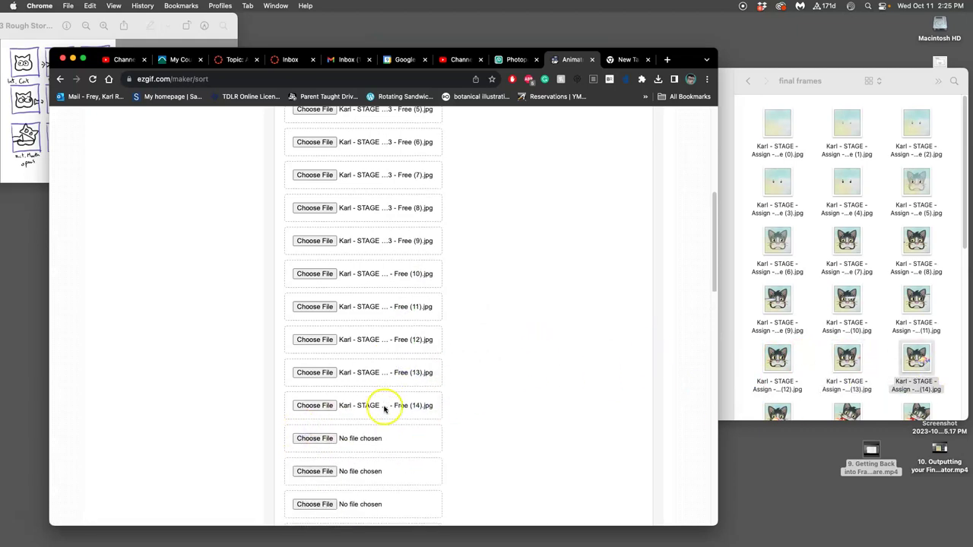
{"action": "scroll", "coordinate": [385, 406], "scroll_direction": "down", "scroll_amount": 5}
{"action": "scroll", "coordinate": [878, 377], "scroll_direction": "down", "scroll_amount": 5}
{"action": "scroll", "coordinate": [879, 377], "scroll_direction": "down", "scroll_amount": 1}
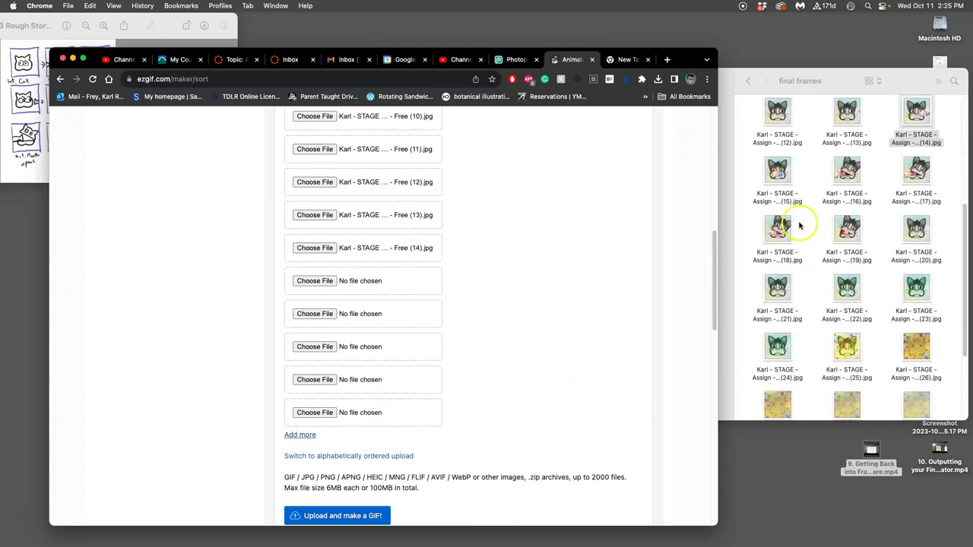
{"action": "left_click_drag", "start_coordinate": [785, 178], "coordinate": [395, 289]}
{"action": "left_click_drag", "start_coordinate": [847, 169], "coordinate": [426, 313]}
{"action": "left_click_drag", "start_coordinate": [917, 171], "coordinate": [417, 347]}
{"action": "left_click_drag", "start_coordinate": [777, 228], "coordinate": [425, 384]}
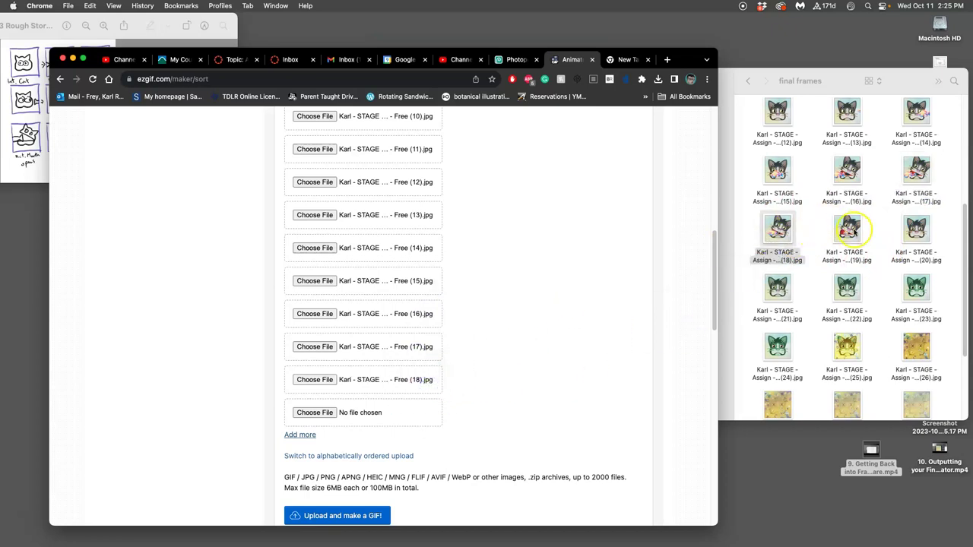
{"action": "left_click_drag", "start_coordinate": [846, 228], "coordinate": [418, 408]}
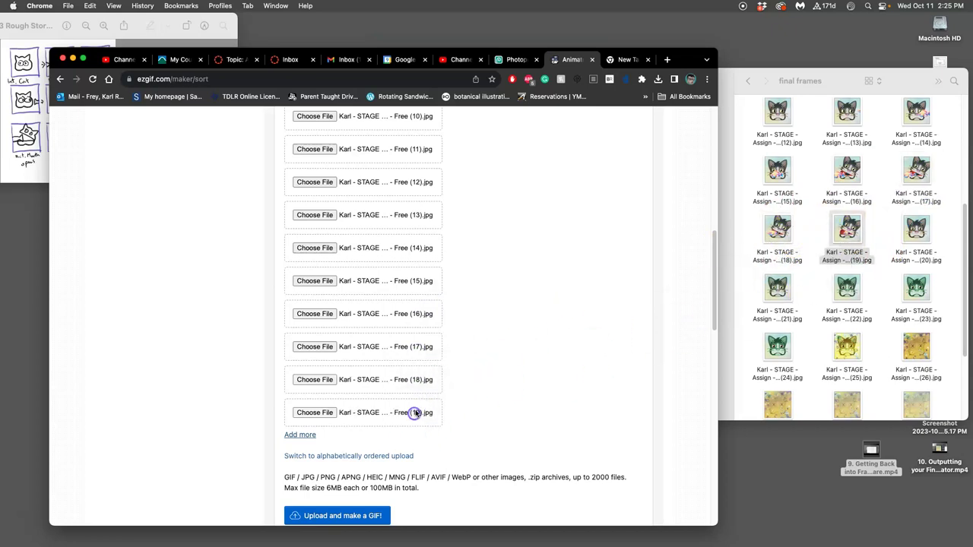
- Add more slots and load frames (20) through (24) into them
{"action": "left_click", "coordinate": [310, 435]}
{"action": "scroll", "coordinate": [435, 406], "scroll_direction": "down", "scroll_amount": 1}
{"action": "scroll", "coordinate": [434, 406], "scroll_direction": "down", "scroll_amount": 5}
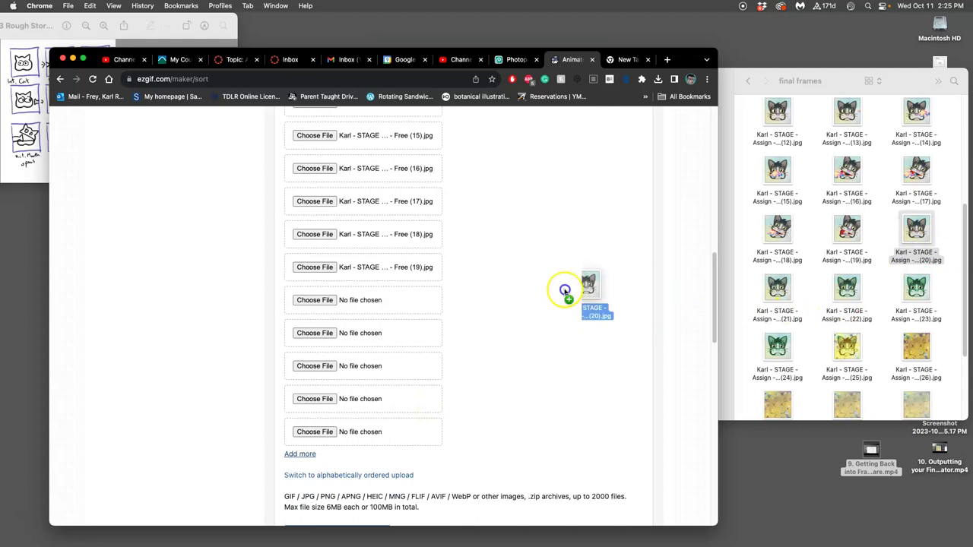
{"action": "left_click_drag", "start_coordinate": [544, 287], "coordinate": [413, 304]}
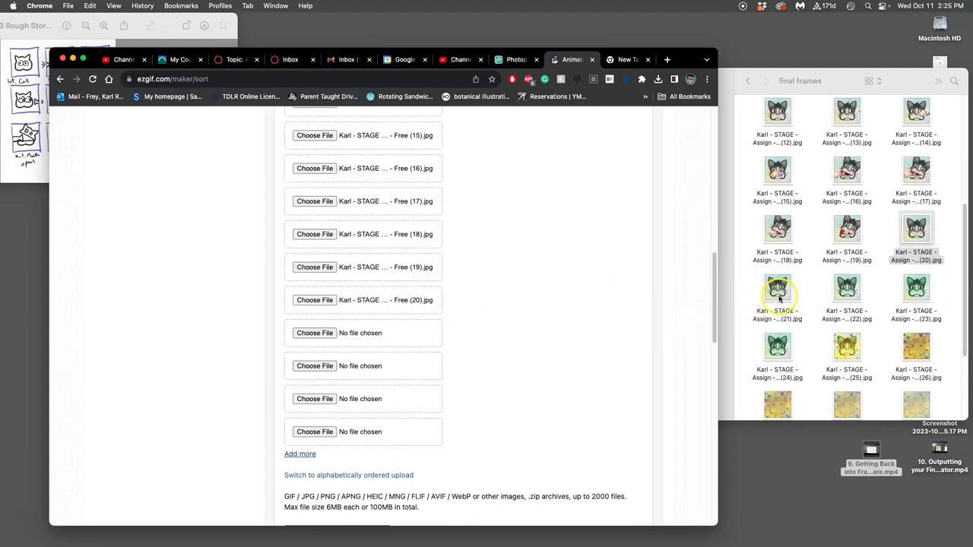
{"action": "left_click_drag", "start_coordinate": [777, 297], "coordinate": [393, 332]}
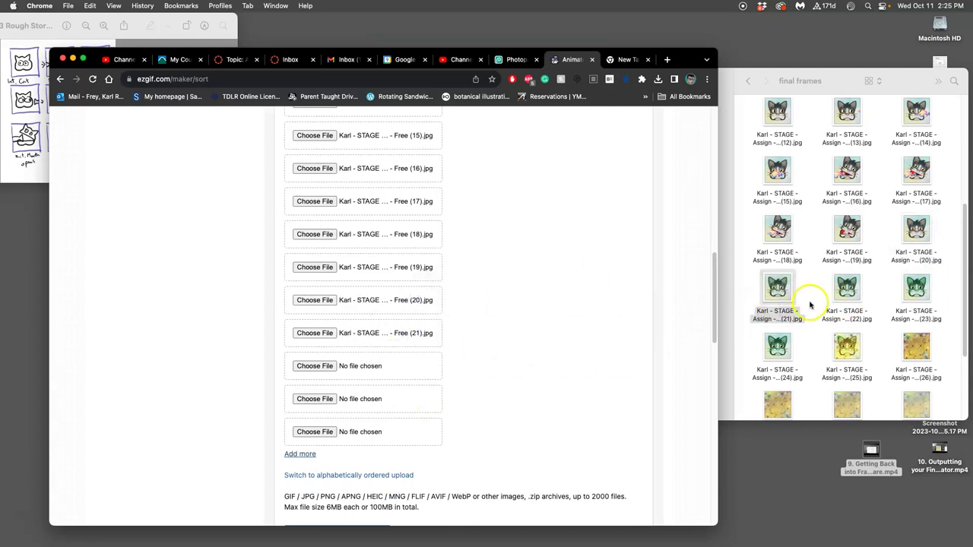
{"action": "left_click_drag", "start_coordinate": [845, 290], "coordinate": [392, 363]}
{"action": "left_click_drag", "start_coordinate": [916, 290], "coordinate": [420, 403]}
{"action": "left_click_drag", "start_coordinate": [775, 348], "coordinate": [393, 431]}
- Add more slots and load frames (25) through (29) into them
{"action": "left_click", "coordinate": [300, 454]}
{"action": "scroll", "coordinate": [399, 414], "scroll_direction": "down", "scroll_amount": 1}
{"action": "scroll", "coordinate": [399, 414], "scroll_direction": "down", "scroll_amount": 5}
{"action": "left_click_drag", "start_coordinate": [834, 364], "coordinate": [422, 346]}
{"action": "left_click_drag", "start_coordinate": [916, 348], "coordinate": [416, 376]}
{"action": "scroll", "coordinate": [839, 367], "scroll_direction": "down", "scroll_amount": 2}
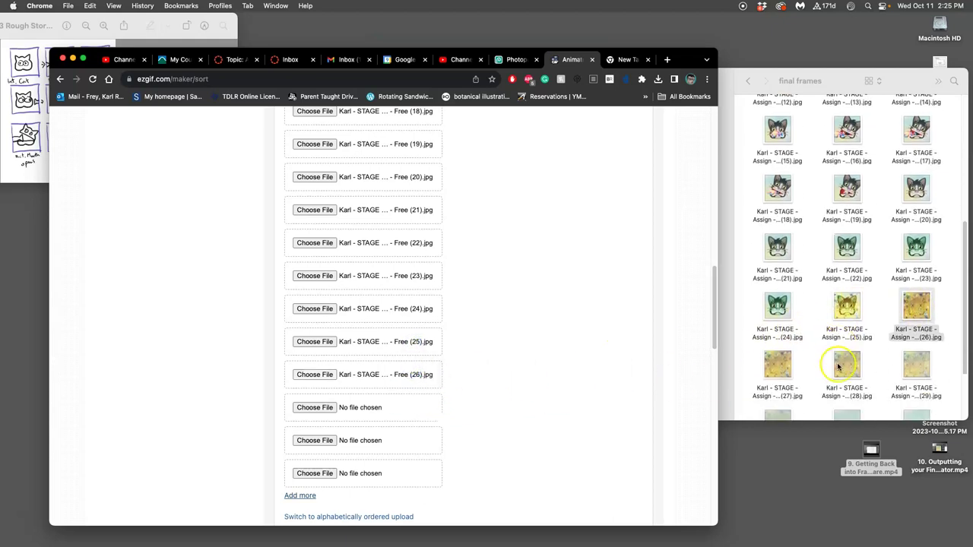
{"action": "left_click_drag", "start_coordinate": [779, 360], "coordinate": [441, 410]}
{"action": "left_click_drag", "start_coordinate": [847, 357], "coordinate": [422, 443]}
{"action": "left_click_drag", "start_coordinate": [901, 374], "coordinate": [412, 462]}
- Add the last slots and load frames (30), (31), (32) and the unnumbered final frame
{"action": "scroll", "coordinate": [805, 375], "scroll_direction": "down", "scroll_amount": 3}
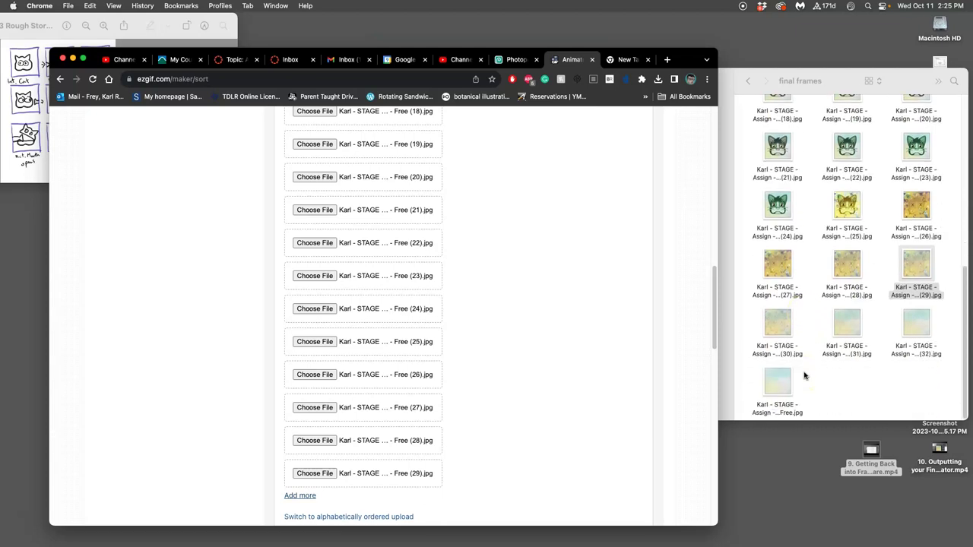
{"action": "scroll", "coordinate": [410, 414], "scroll_direction": "down", "scroll_amount": 1}
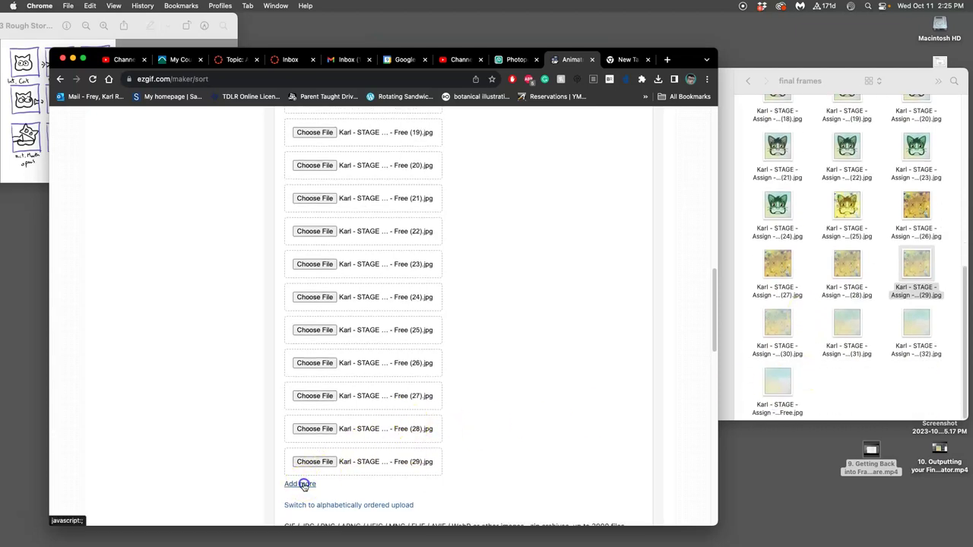
{"action": "left_click", "coordinate": [301, 484]}
{"action": "scroll", "coordinate": [370, 441], "scroll_direction": "down", "scroll_amount": 5}
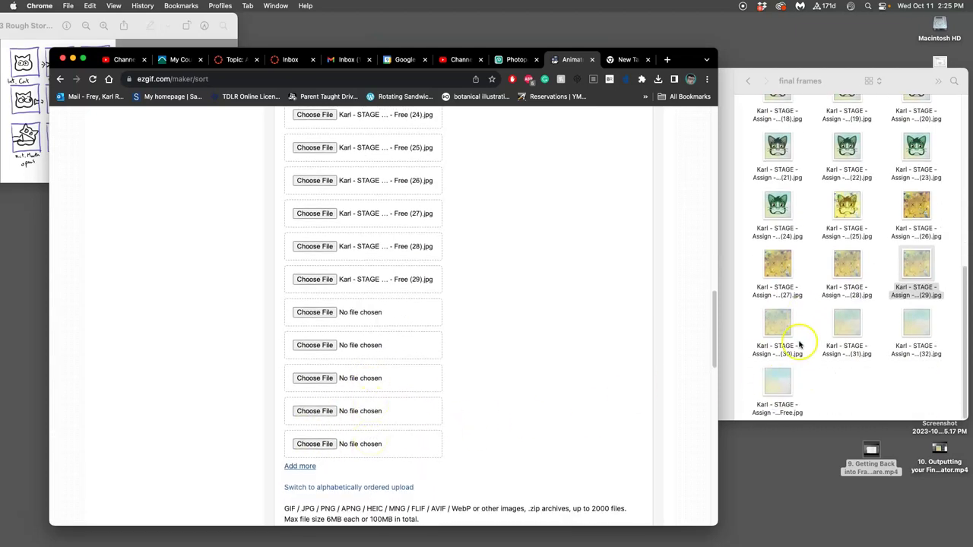
{"action": "left_click_drag", "start_coordinate": [786, 331], "coordinate": [419, 316]}
{"action": "left_click_drag", "start_coordinate": [845, 326], "coordinate": [422, 343]}
{"action": "left_click_drag", "start_coordinate": [919, 328], "coordinate": [408, 378]}
{"action": "left_click_drag", "start_coordinate": [778, 384], "coordinate": [428, 410]}
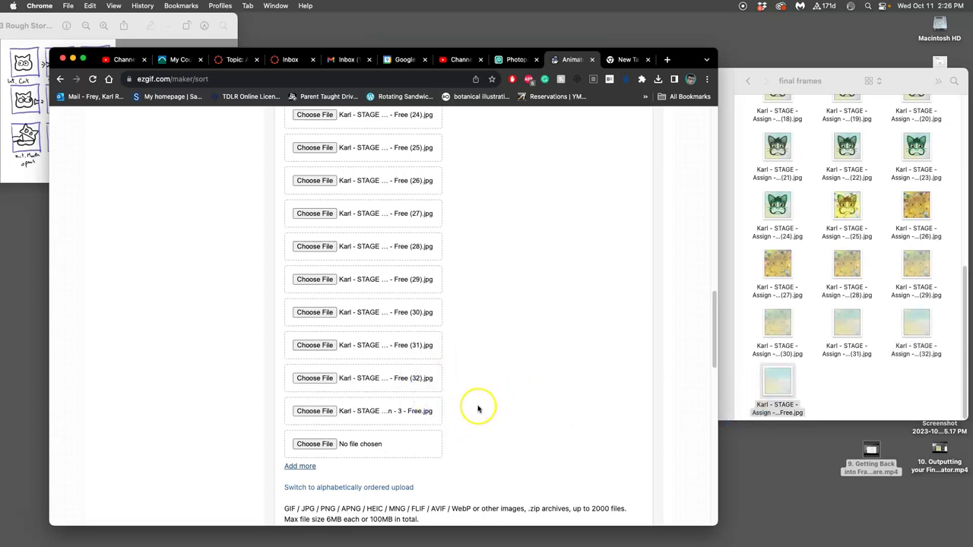
- Upload all loaded frames to build the animated GIF and scroll through the result page
{"action": "scroll", "coordinate": [486, 457], "scroll_direction": "down", "scroll_amount": 3}
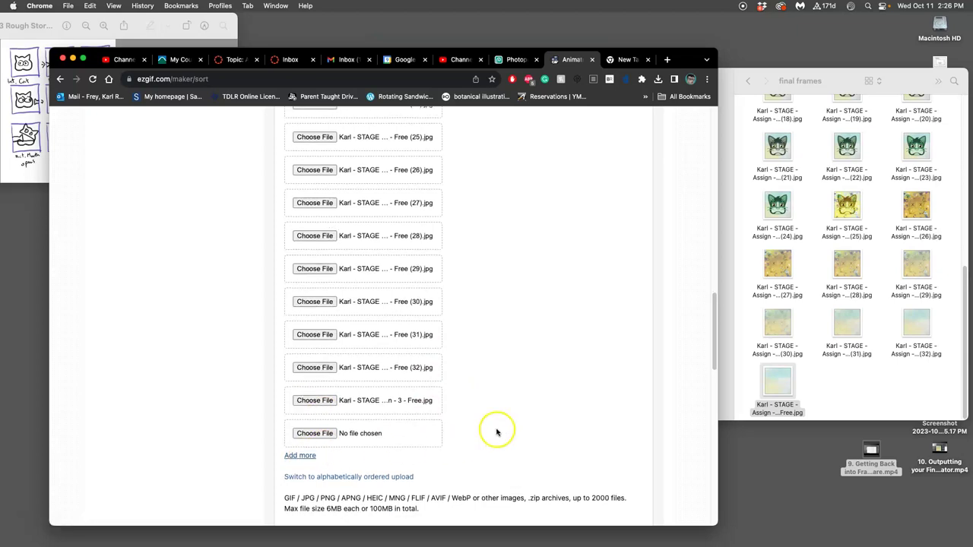
{"action": "left_click", "coordinate": [346, 439]}
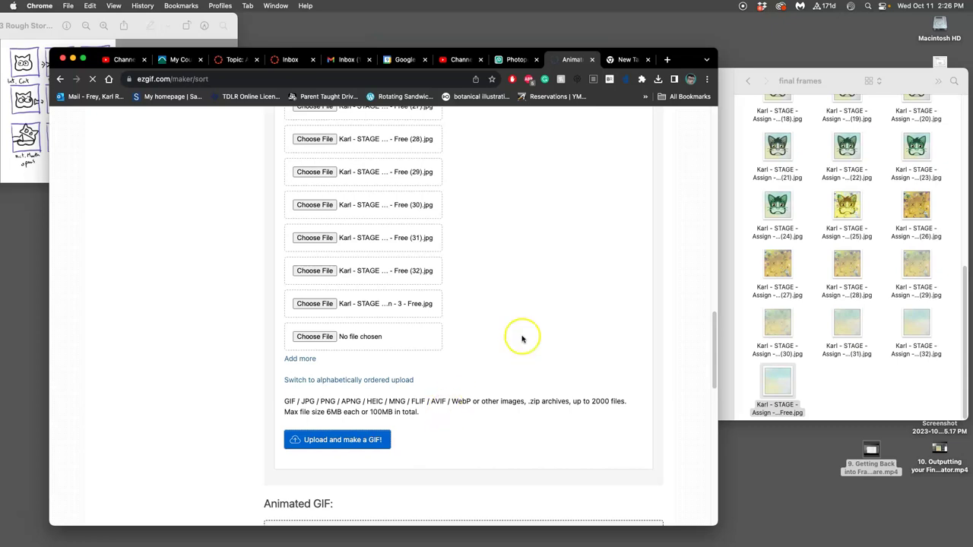
{"action": "left_click_drag", "start_coordinate": [725, 122], "coordinate": [766, 124]}
{"action": "scroll", "coordinate": [612, 325], "scroll_direction": "down", "scroll_amount": 3}
{"action": "scroll", "coordinate": [612, 326], "scroll_direction": "down", "scroll_amount": 5}
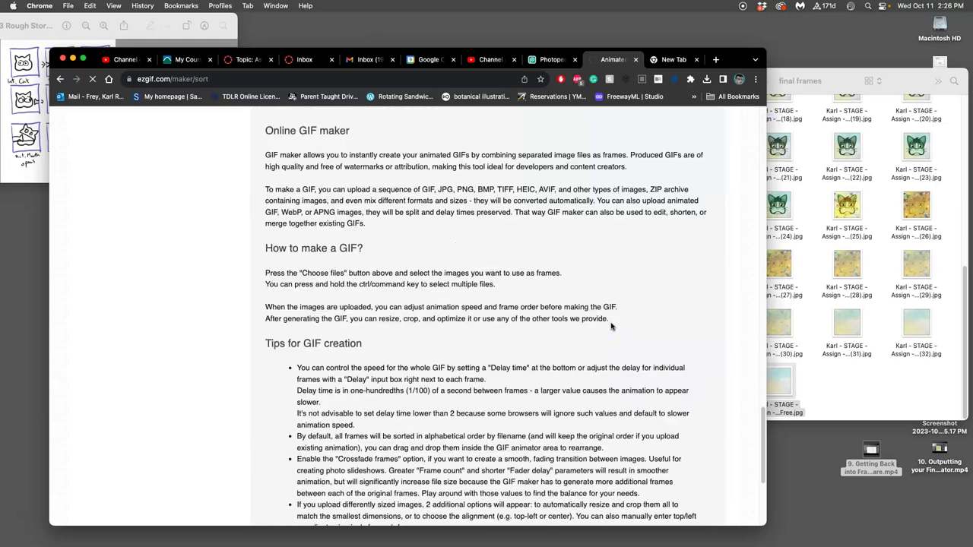
{"action": "scroll", "coordinate": [610, 325], "scroll_direction": "down", "scroll_amount": 4}
{"action": "scroll", "coordinate": [611, 325], "scroll_direction": "up", "scroll_amount": 10}
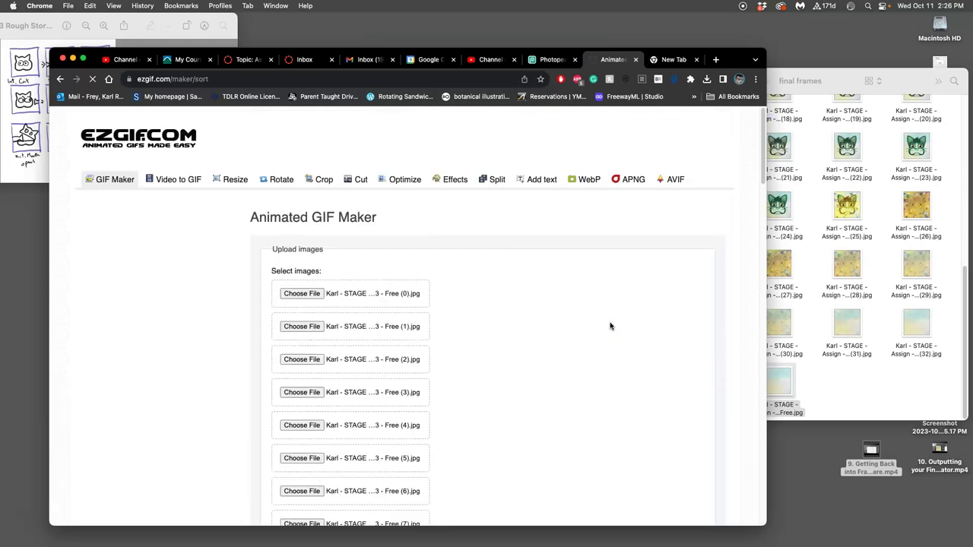
{"action": "scroll", "coordinate": [610, 326], "scroll_direction": "down", "scroll_amount": 1}
{"action": "scroll", "coordinate": [610, 326], "scroll_direction": "down", "scroll_amount": 14}
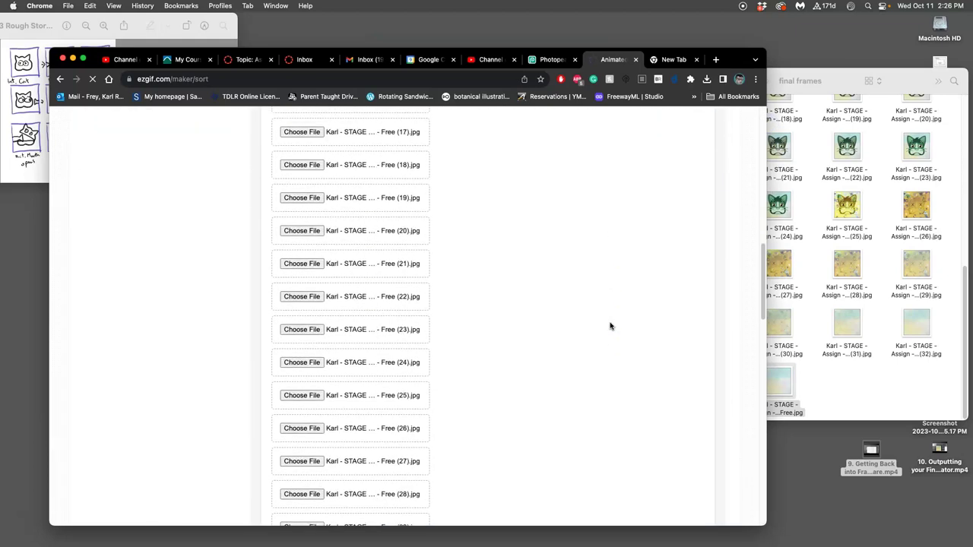
{"action": "scroll", "coordinate": [610, 325], "scroll_direction": "up", "scroll_amount": 3}
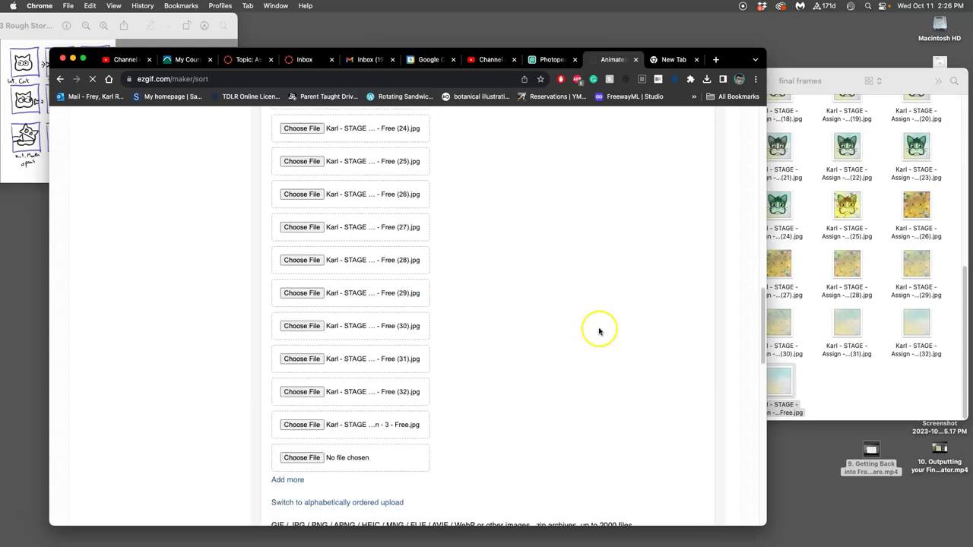
- Open the unnumbered final frame in Preview, change its image width, and close it
{"action": "left_click", "coordinate": [834, 376]}
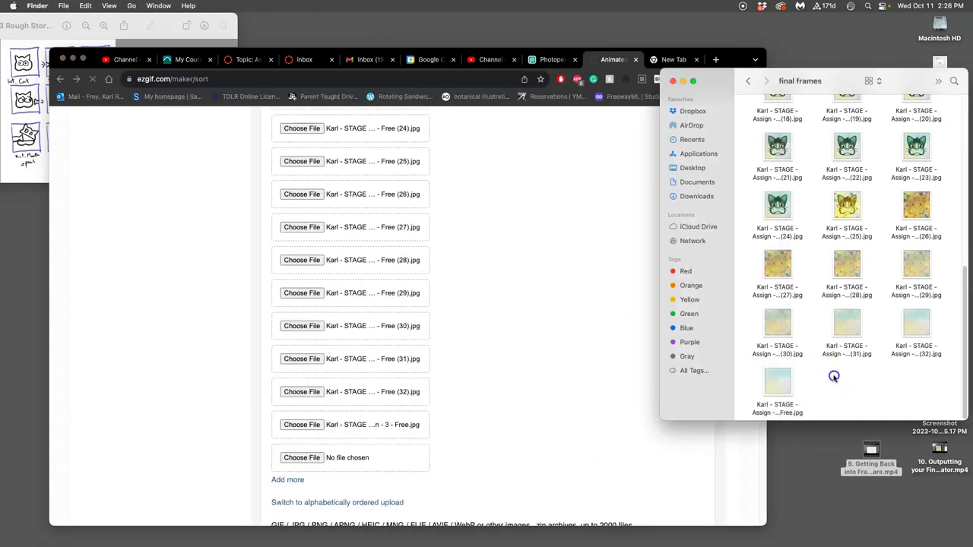
{"action": "double_click", "coordinate": [779, 382]}
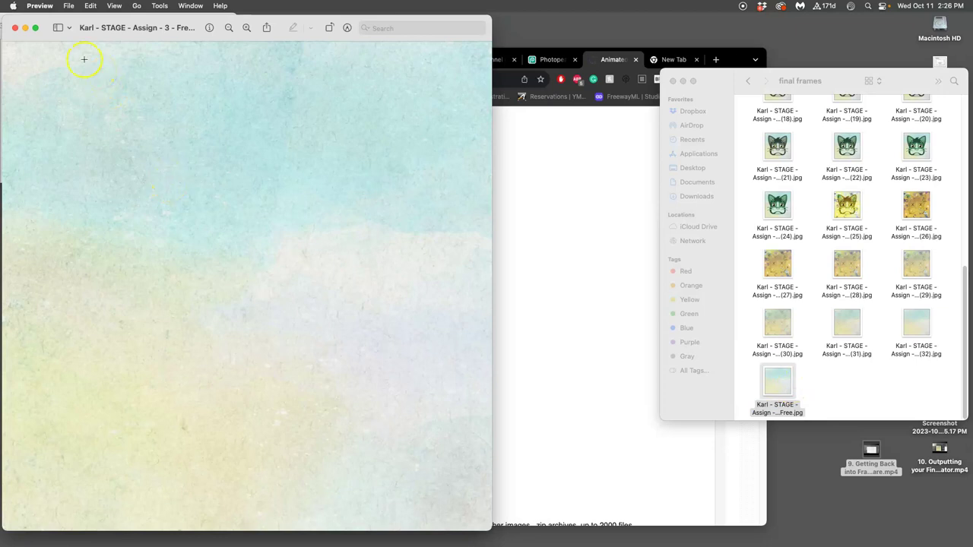
{"action": "left_click", "coordinate": [154, 8]}
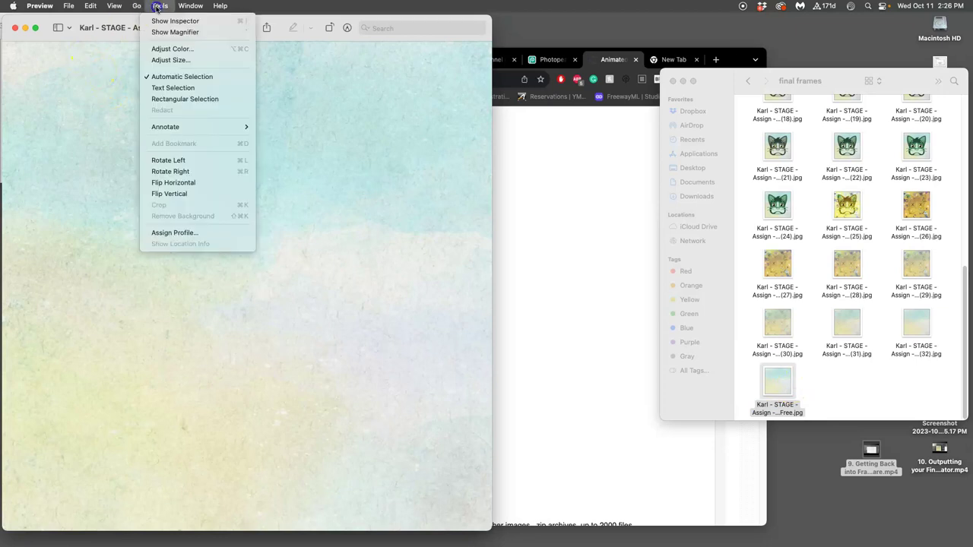
{"action": "left_click", "coordinate": [169, 60]}
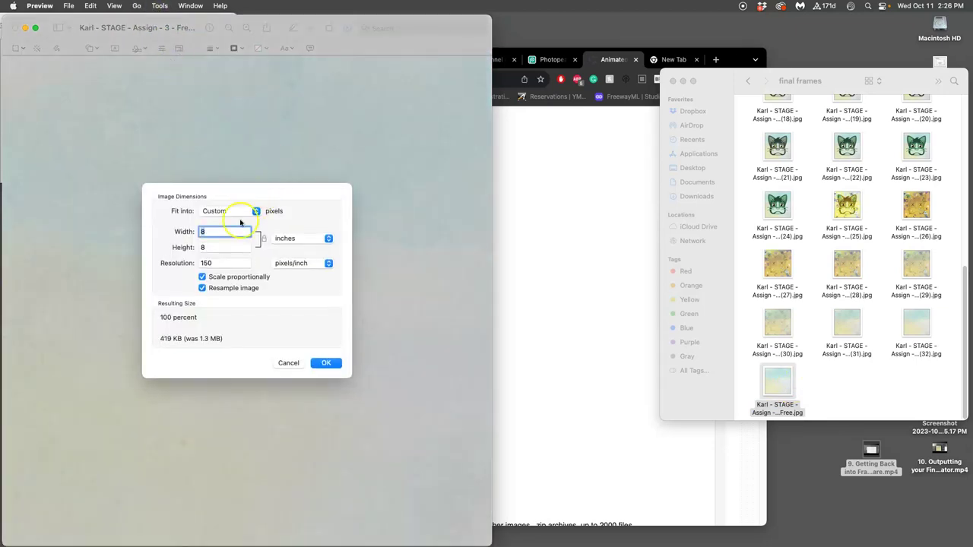
{"action": "left_click", "coordinate": [215, 229]}
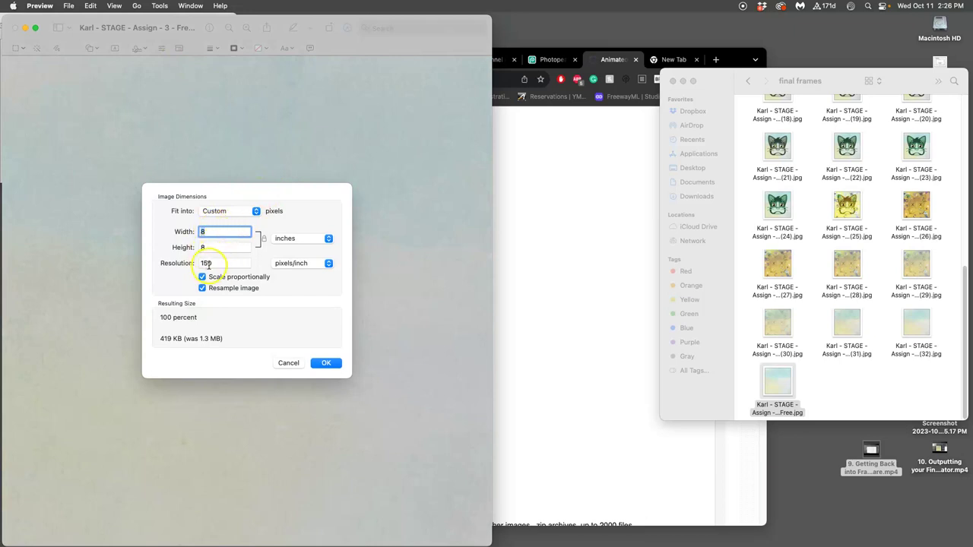
{"action": "left_click", "coordinate": [326, 363]}
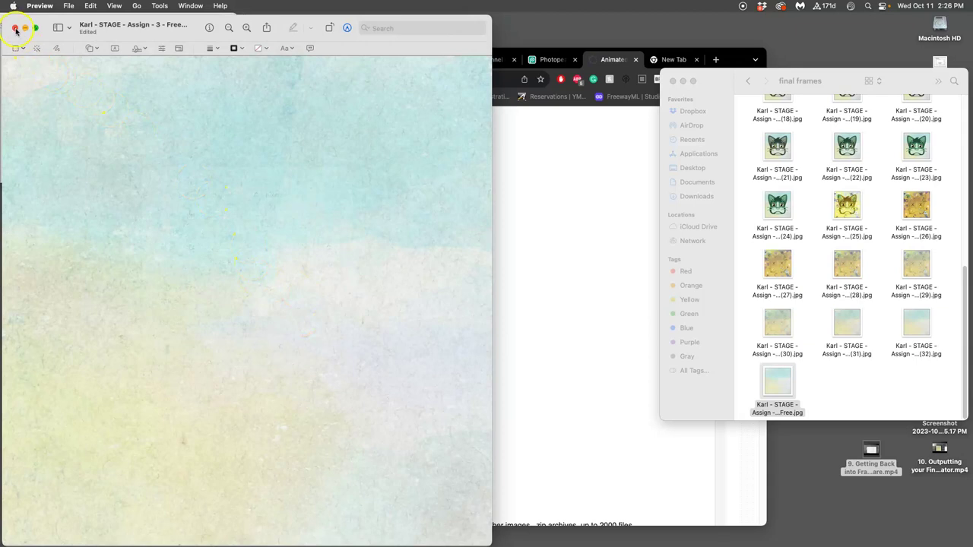
{"action": "left_click", "coordinate": [14, 27]}
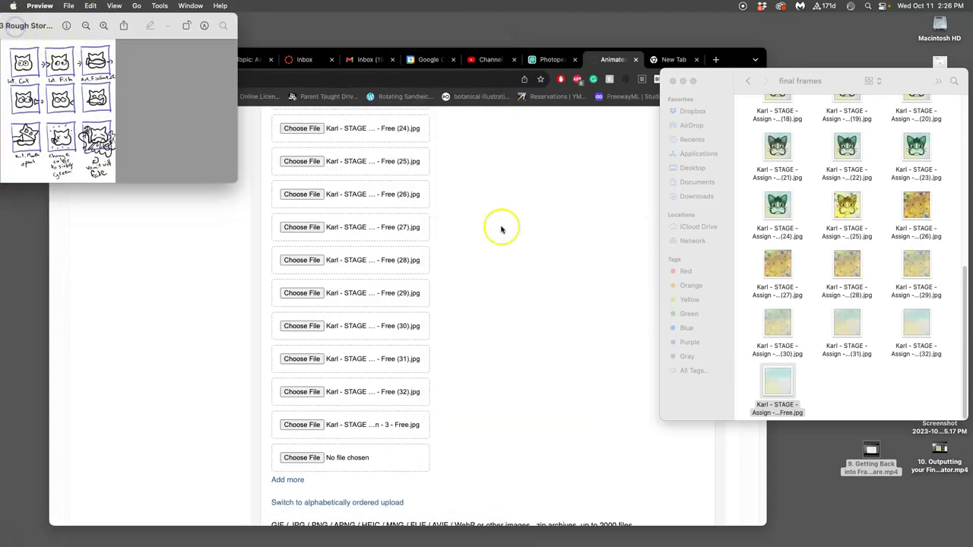
- Check the final frame file's info, a 1.5 MB JPEG, then close the info window
{"action": "left_click", "coordinate": [836, 368]}
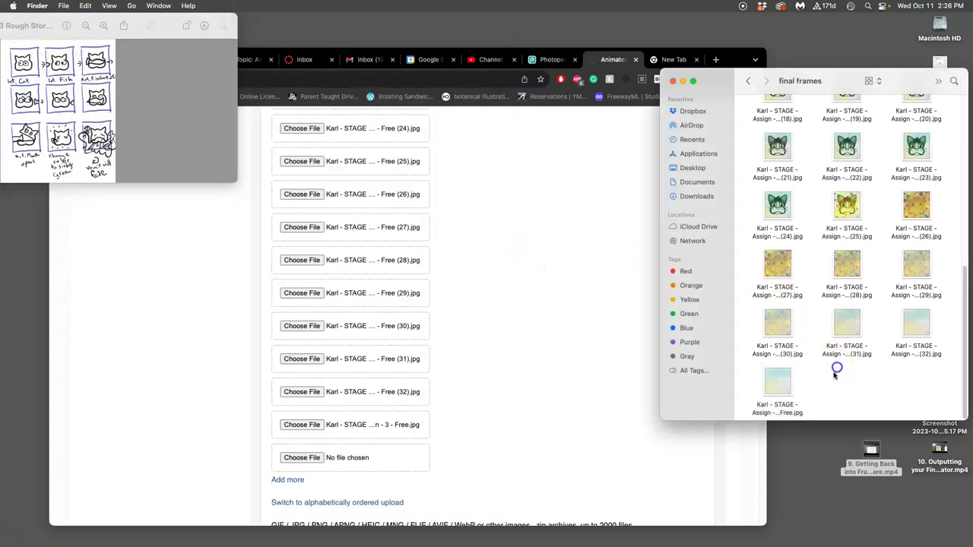
{"action": "right_click", "coordinate": [789, 386]}
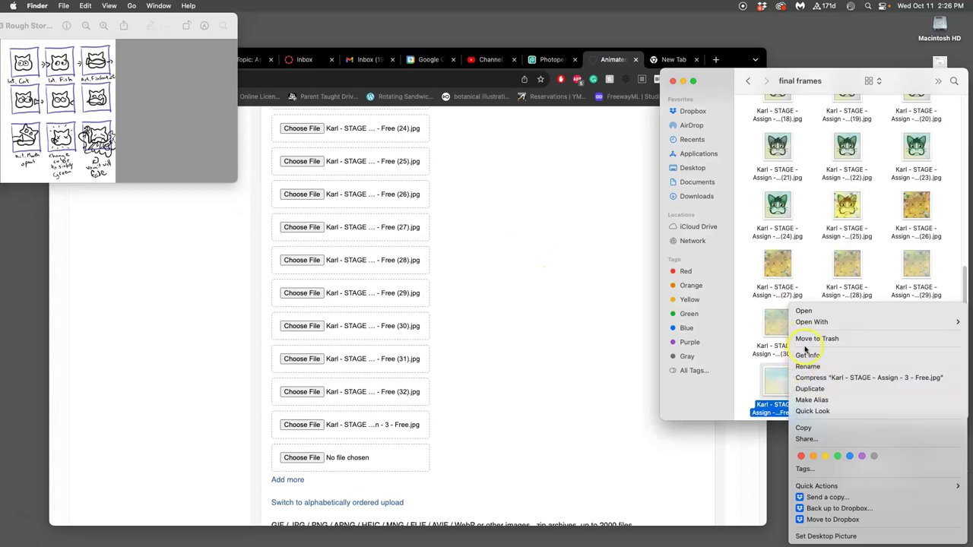
{"action": "left_click", "coordinate": [470, 350]}
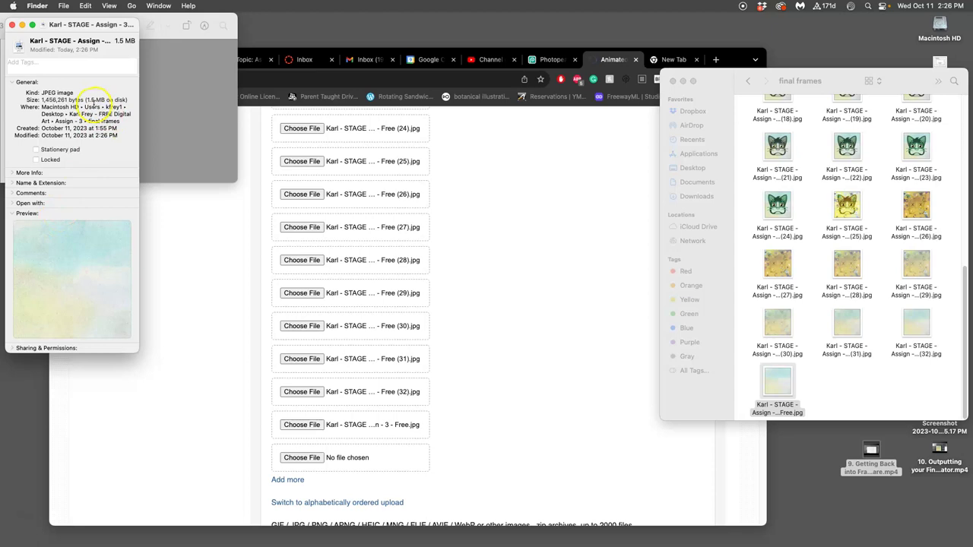
{"action": "left_click", "coordinate": [13, 25]}
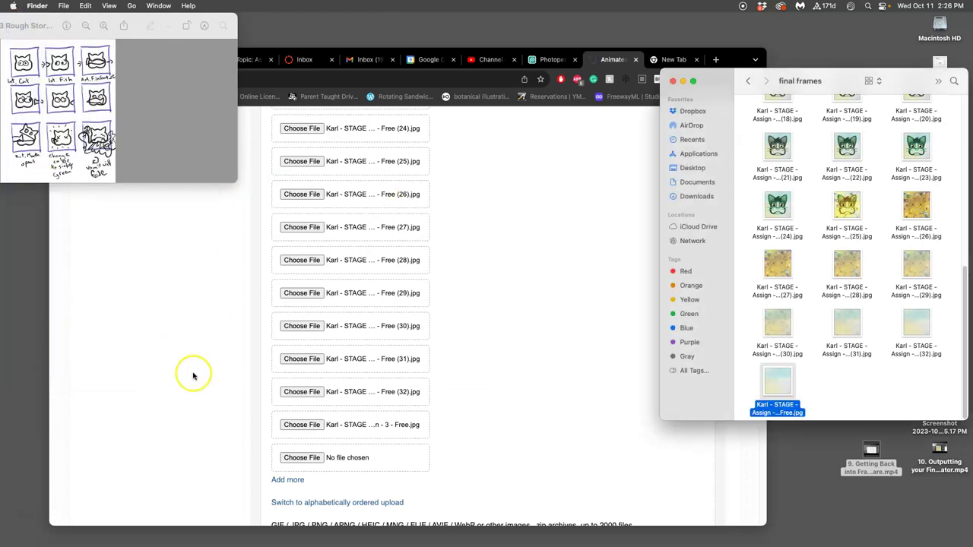
- Retry the ezgif upload, then close the failed upload tab
{"action": "left_click", "coordinate": [206, 428]}
{"action": "scroll", "coordinate": [217, 425], "scroll_direction": "down", "scroll_amount": 3}
{"action": "left_click", "coordinate": [304, 465]}
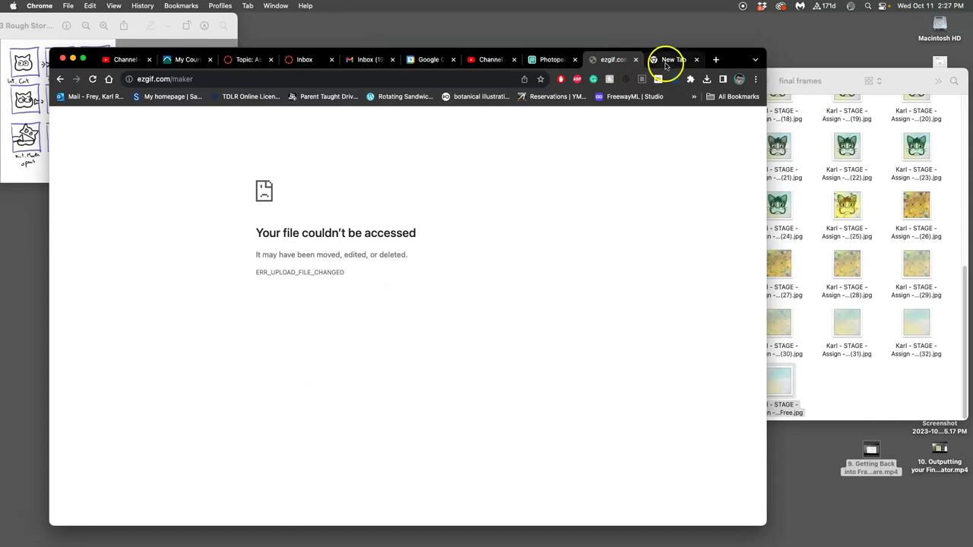
{"action": "left_click", "coordinate": [635, 60]}
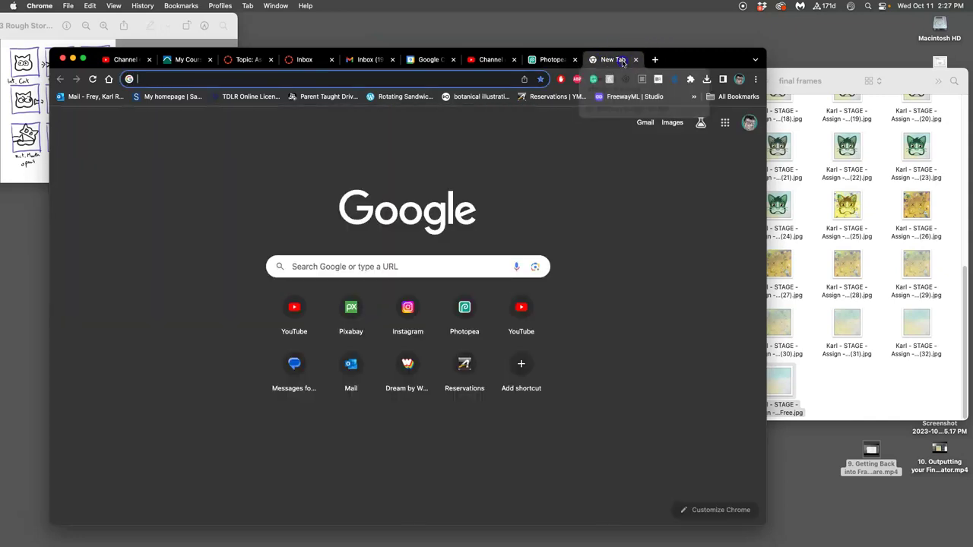
- Open a fresh ezgif GIF maker from the link on the assignment instructions page
{"action": "left_click", "coordinate": [563, 60]}
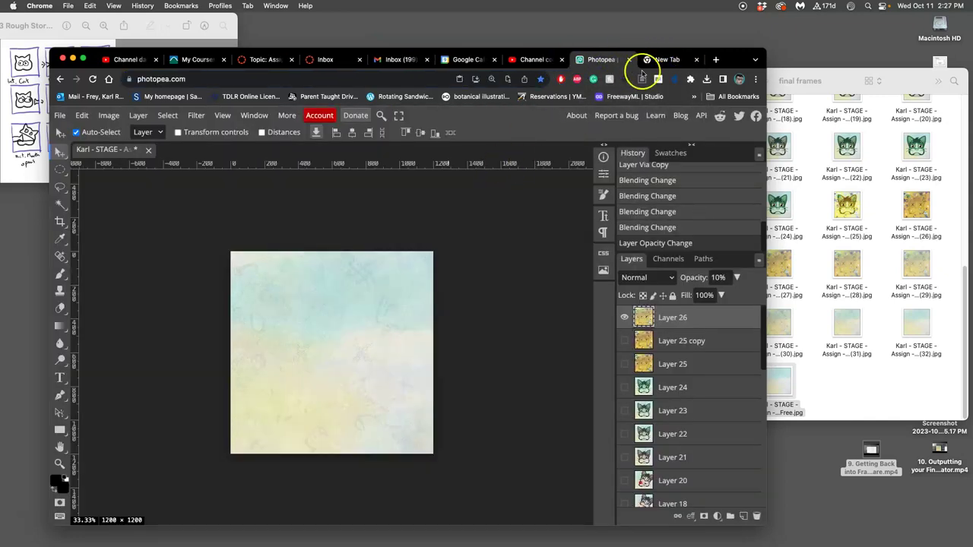
{"action": "left_click", "coordinate": [662, 60]}
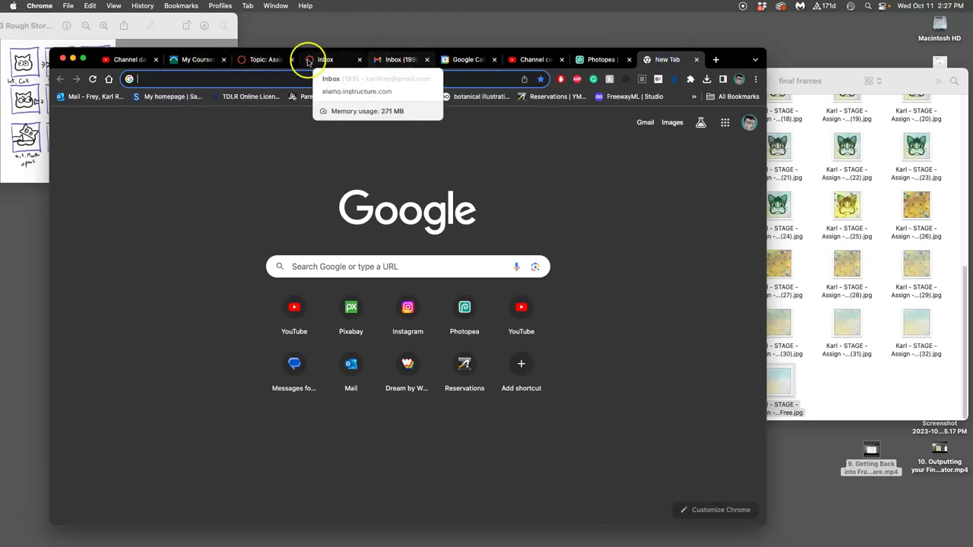
{"action": "left_click", "coordinate": [266, 61]}
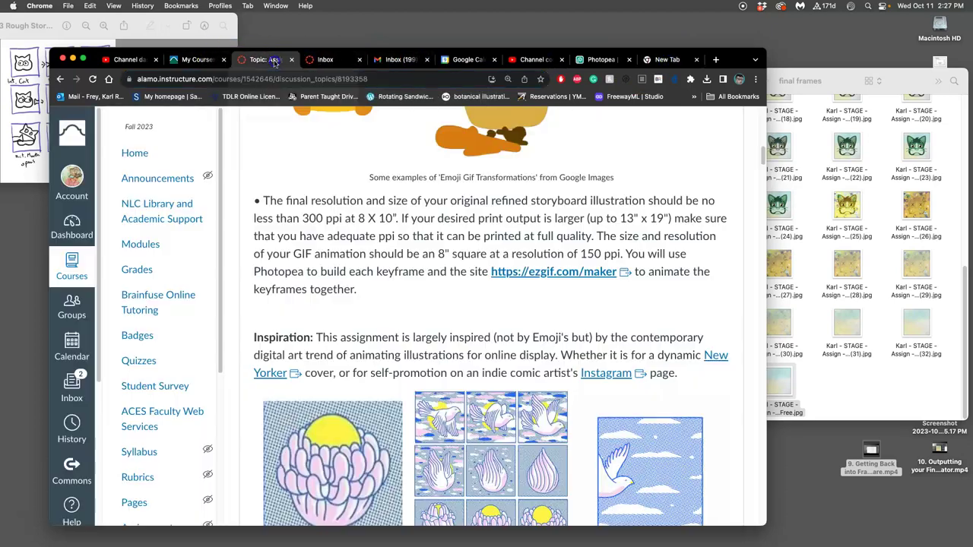
{"action": "left_click", "coordinate": [535, 273]}
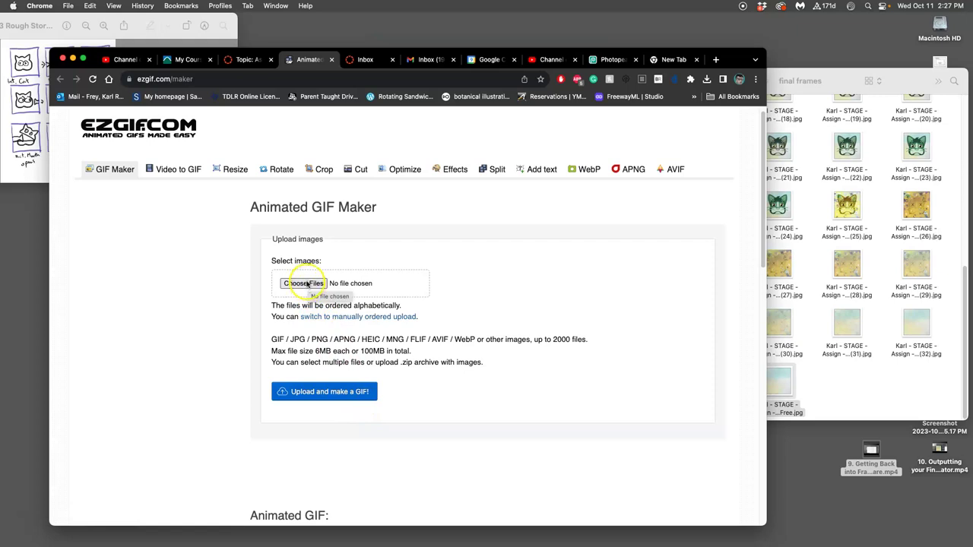
- Choose frames (0) through (32), 33 files, from final frames for upload
{"action": "left_click", "coordinate": [304, 284]}
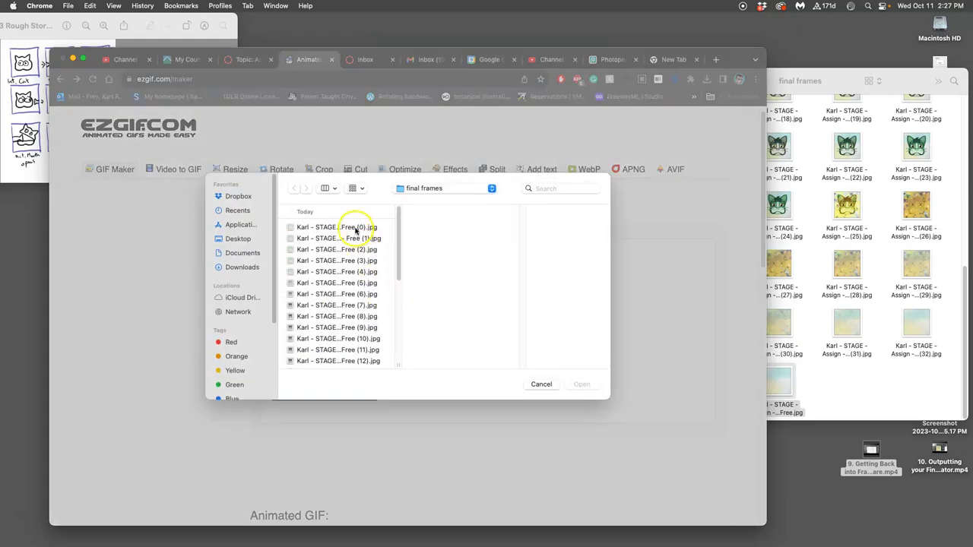
{"action": "left_click", "coordinate": [354, 226]}
{"action": "scroll", "coordinate": [348, 299], "scroll_direction": "down", "scroll_amount": 5}
{"action": "scroll", "coordinate": [348, 301], "scroll_direction": "down", "scroll_amount": 5}
{"action": "left_click", "coordinate": [350, 348], "text": "shift"}
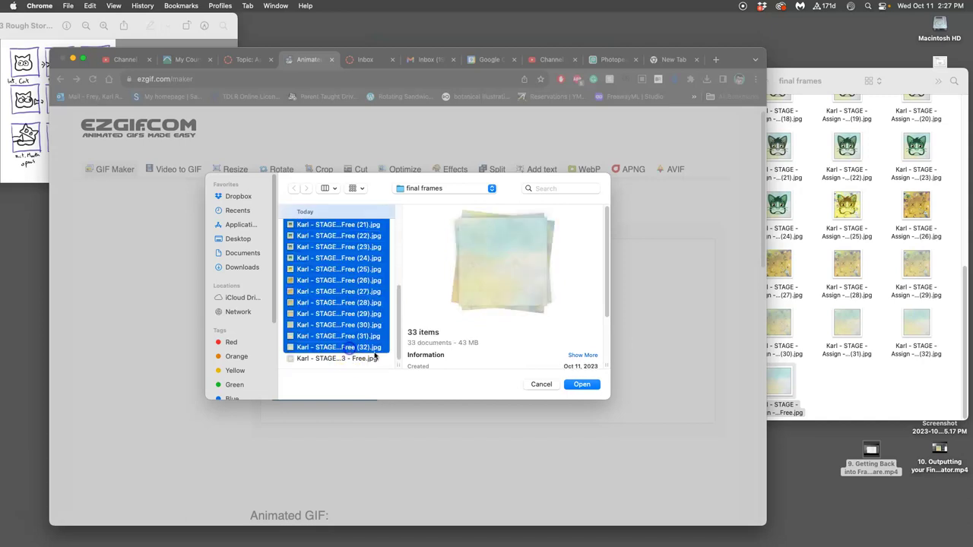
{"action": "left_click", "coordinate": [579, 384]}
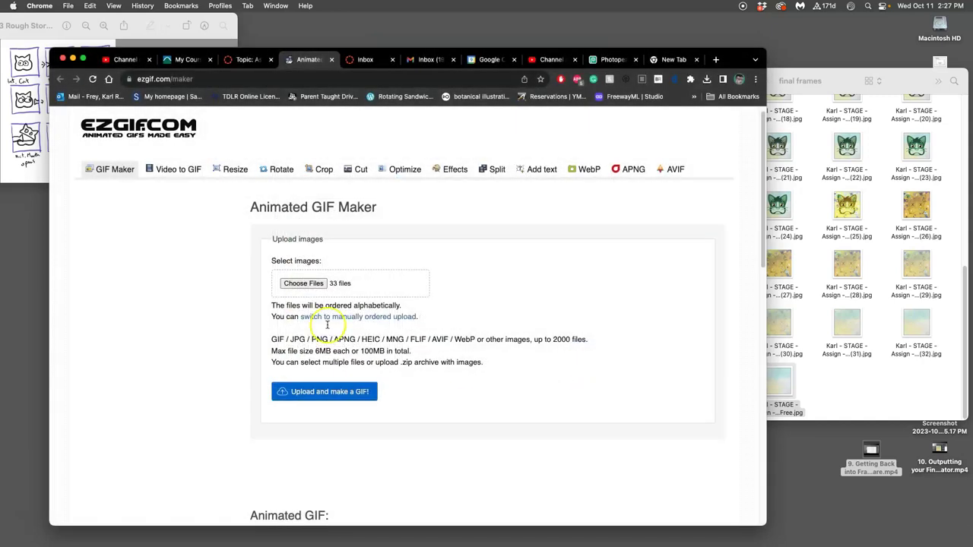
- Start uploading the 33 frames to make the animated GIF
{"action": "left_click", "coordinate": [324, 392]}
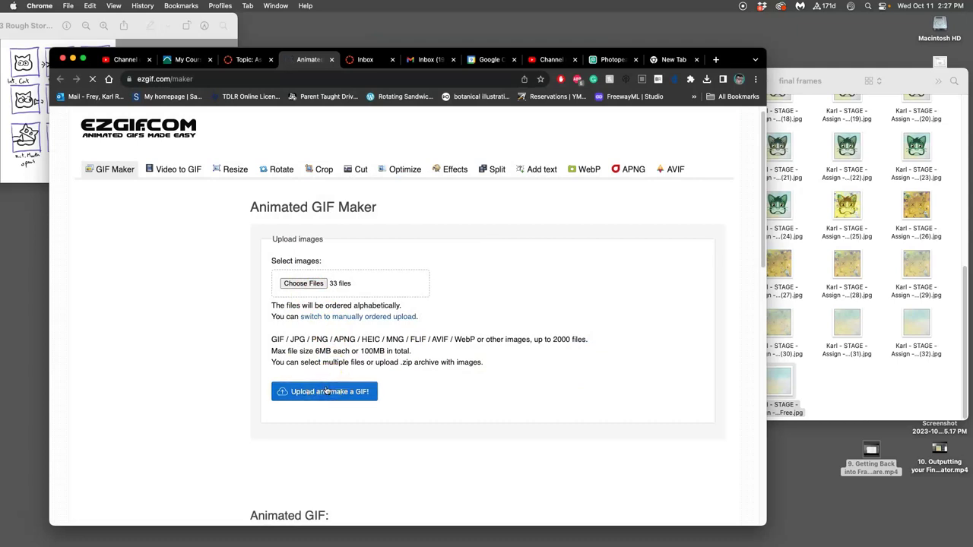
{"action": "left_click", "coordinate": [341, 373]}
{"action": "scroll", "coordinate": [342, 368], "scroll_direction": "down", "scroll_amount": 10}
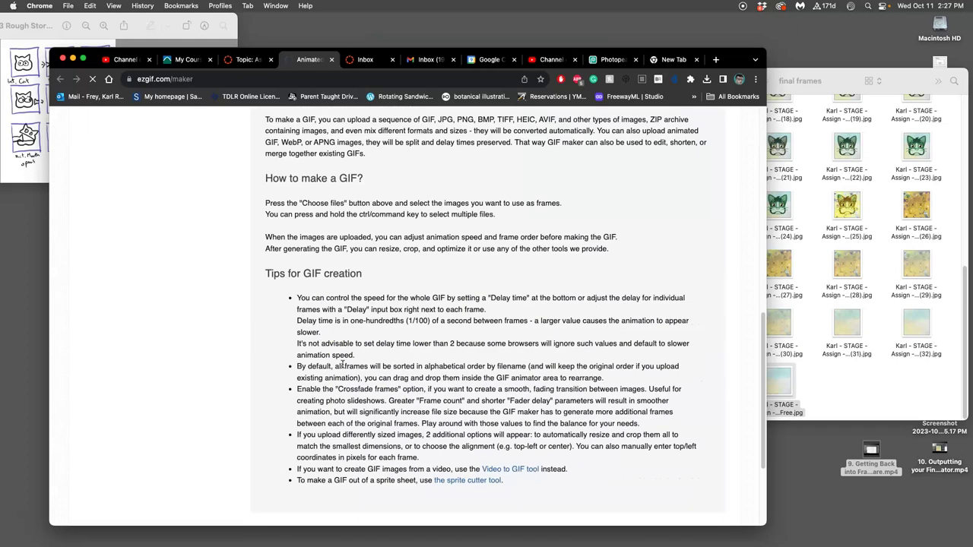
{"action": "scroll", "coordinate": [342, 368], "scroll_direction": "up", "scroll_amount": 10}
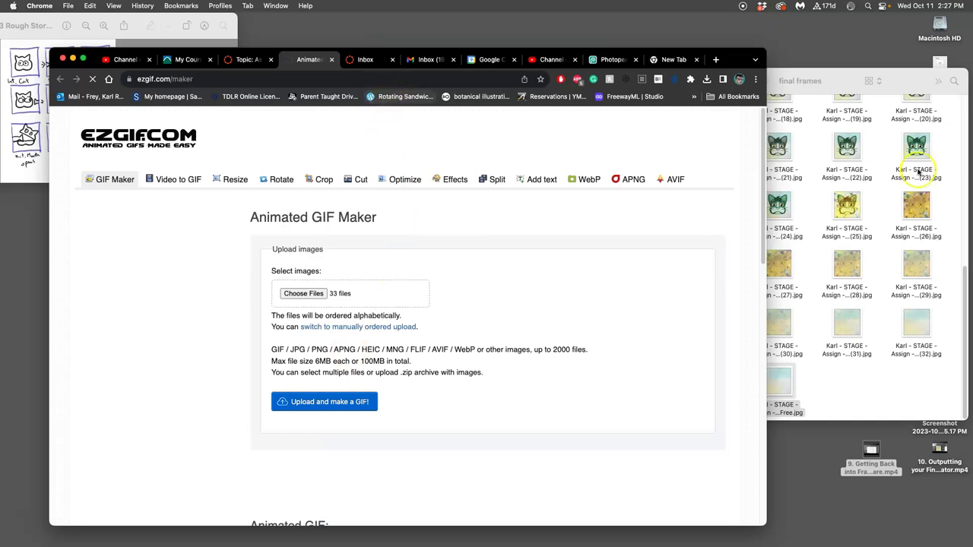
{"action": "left_click", "coordinate": [814, 189]}
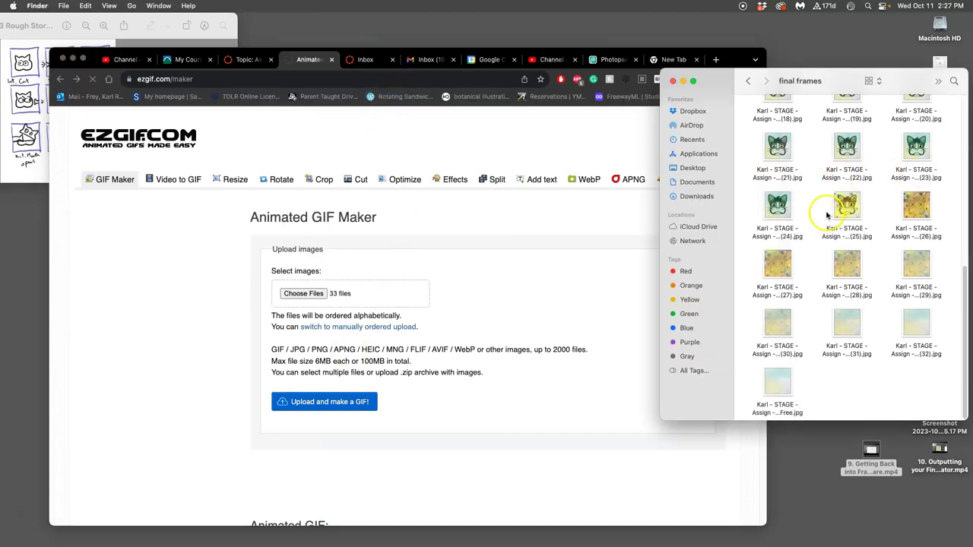
- Hide Layer 26's texture overlay and show Layer 10's cat-with-fish frame, comparing against the sketch
{"action": "left_click", "coordinate": [616, 60]}
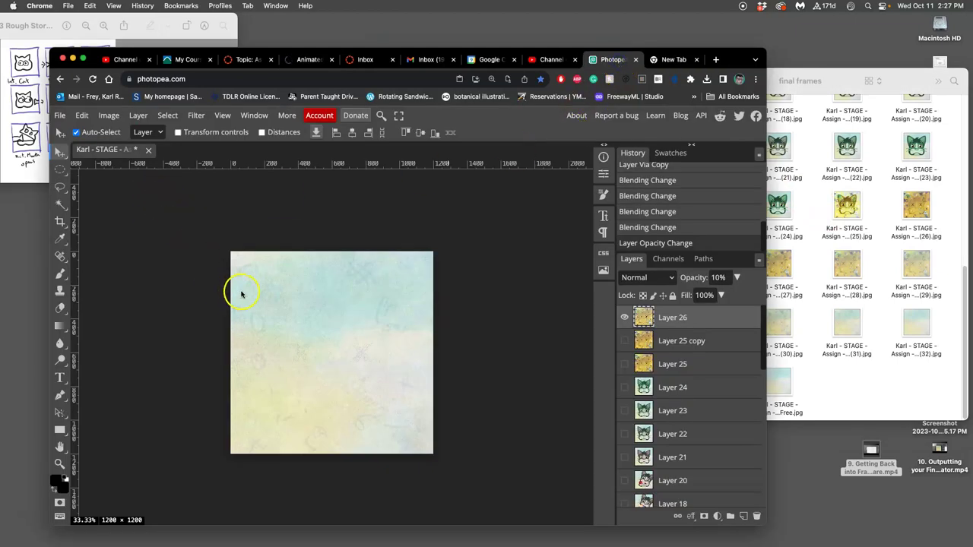
{"action": "left_click", "coordinate": [624, 317]}
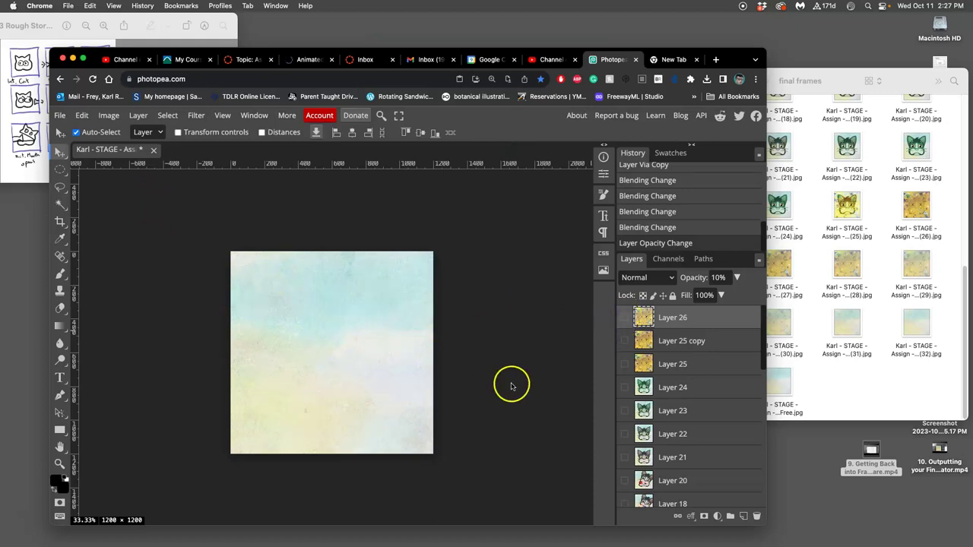
{"action": "left_click", "coordinate": [29, 169]}
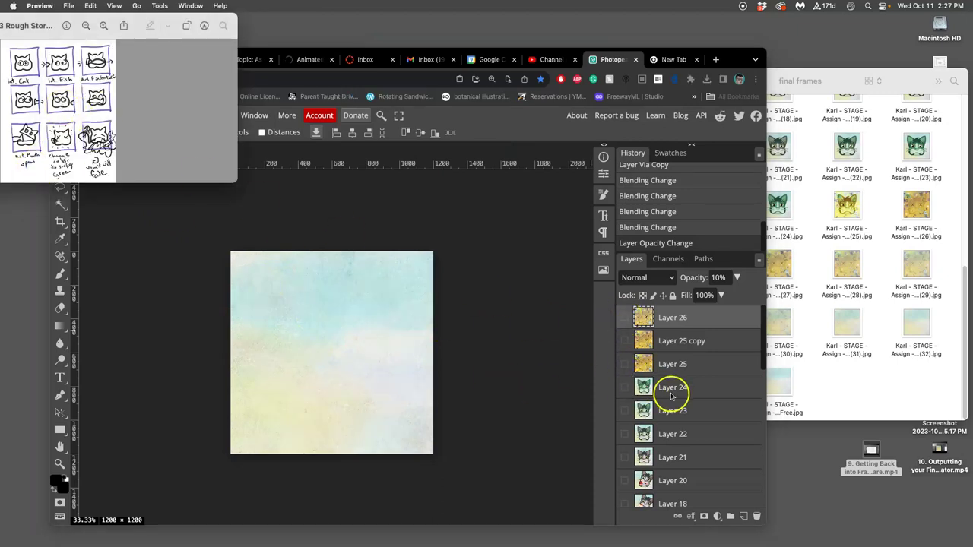
{"action": "scroll", "coordinate": [672, 391], "scroll_direction": "down", "scroll_amount": 3}
{"action": "scroll", "coordinate": [670, 393], "scroll_direction": "down", "scroll_amount": 5}
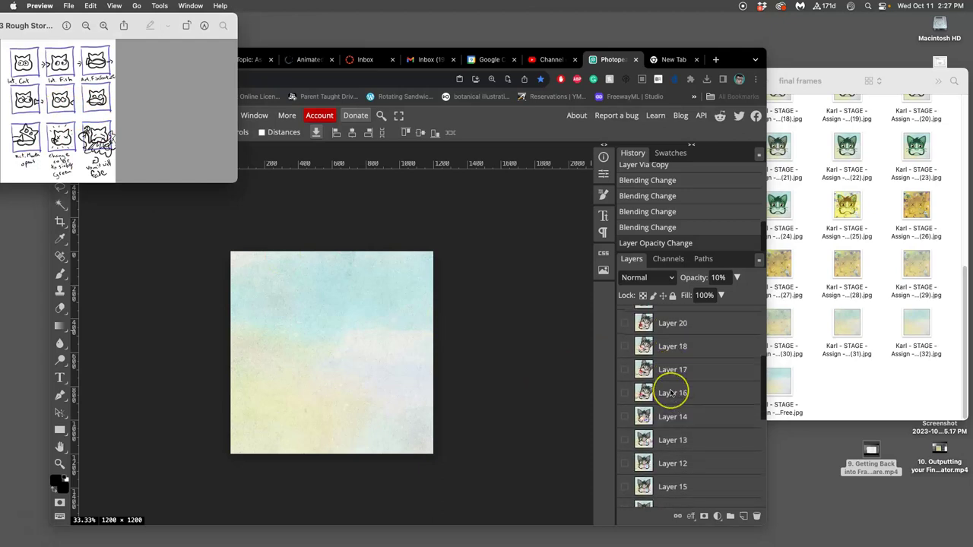
{"action": "scroll", "coordinate": [670, 393], "scroll_direction": "down", "scroll_amount": 2}
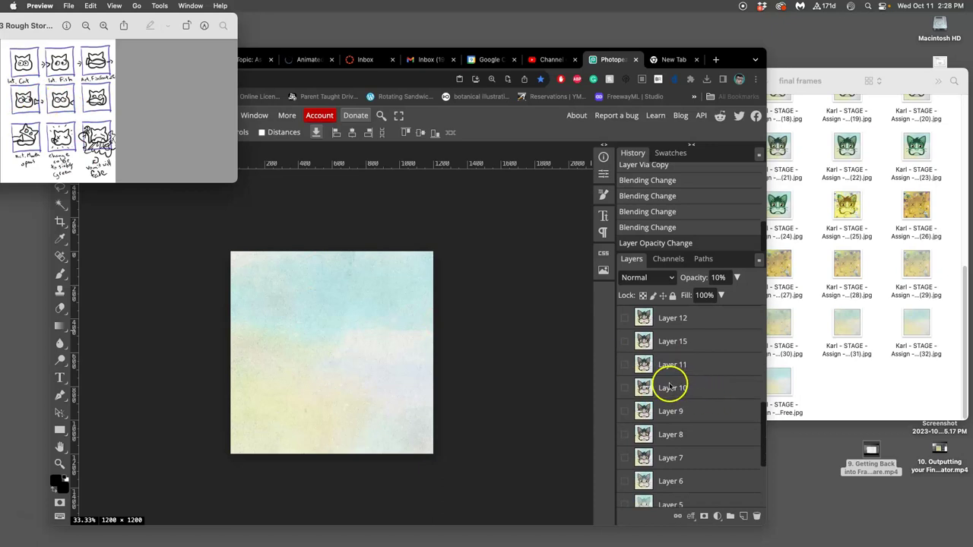
{"action": "left_click", "coordinate": [628, 391]}
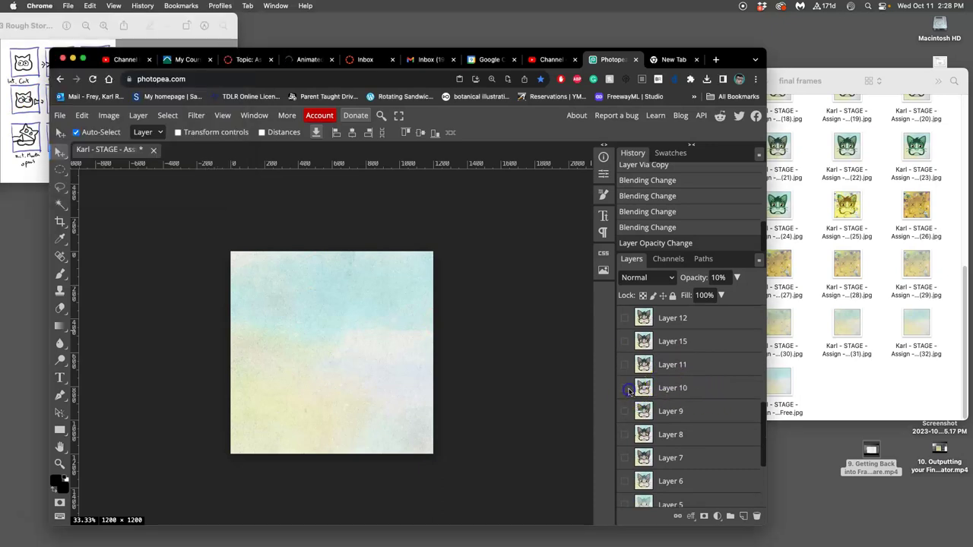
{"action": "left_click", "coordinate": [624, 389]}
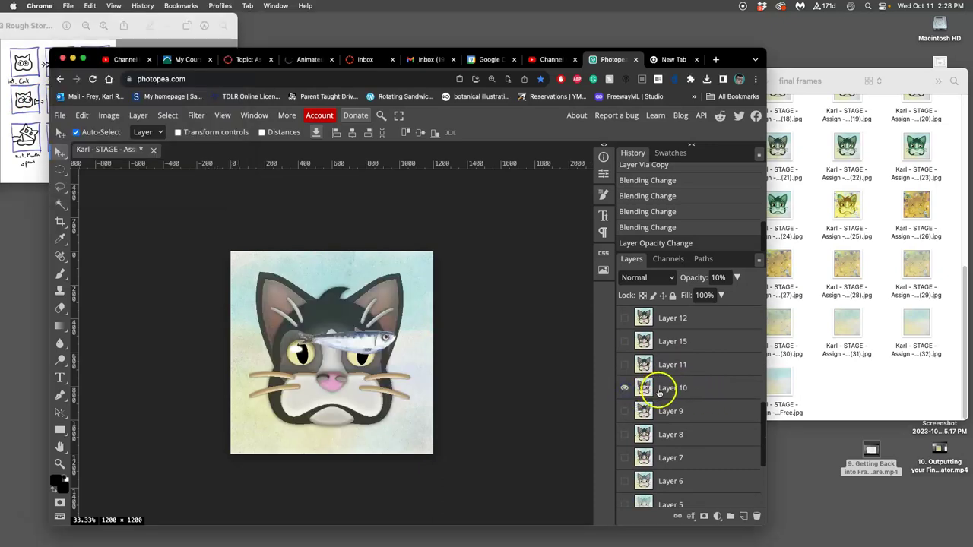
{"action": "left_click", "coordinate": [25, 156]}
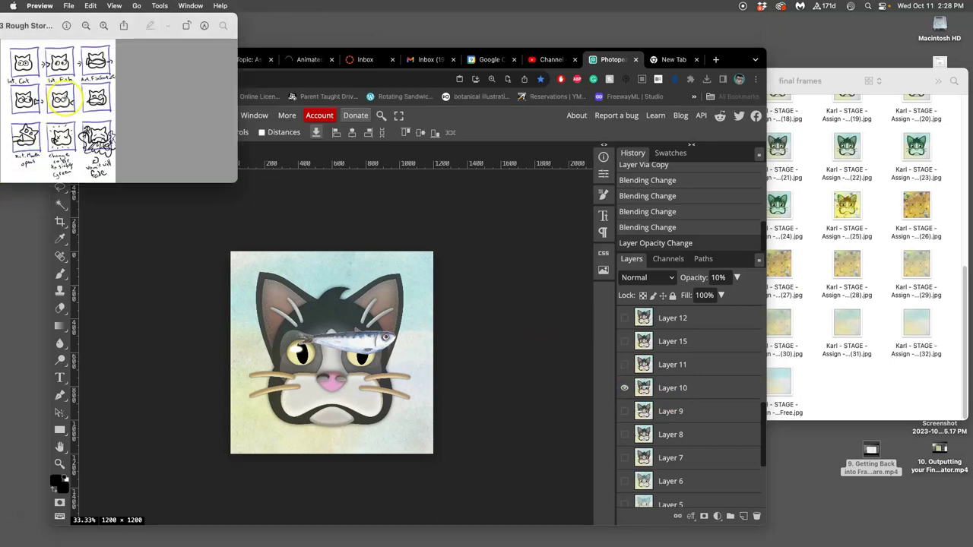
{"action": "left_click", "coordinate": [624, 387]}
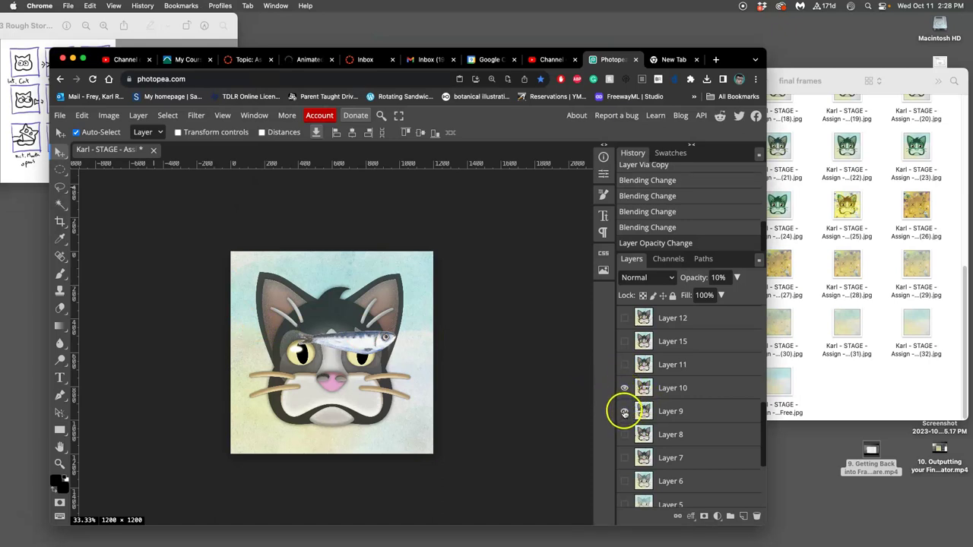
- Give Layer 10 a Green colour label
{"action": "left_click", "coordinate": [672, 388]}
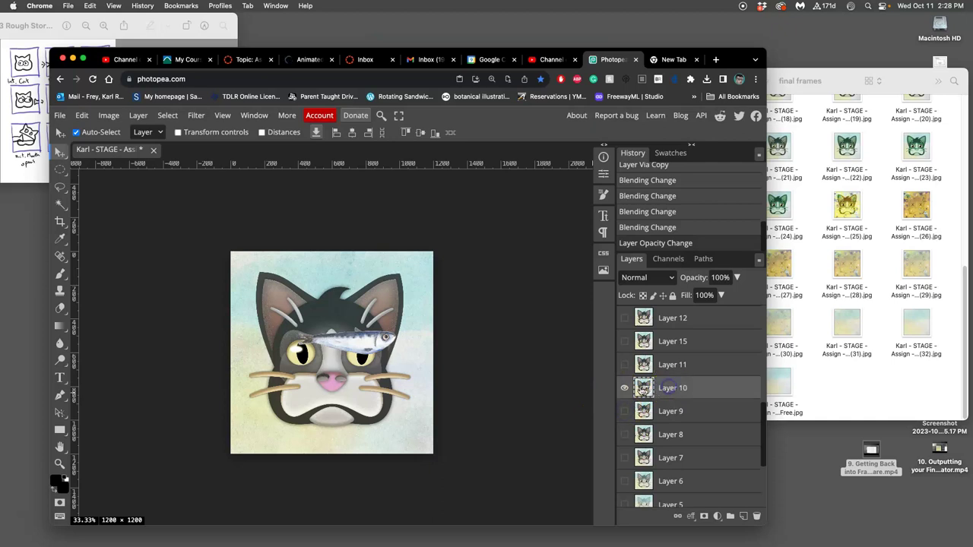
{"action": "right_click", "coordinate": [624, 384]}
{"action": "mouse_move", "coordinate": [682, 514]}
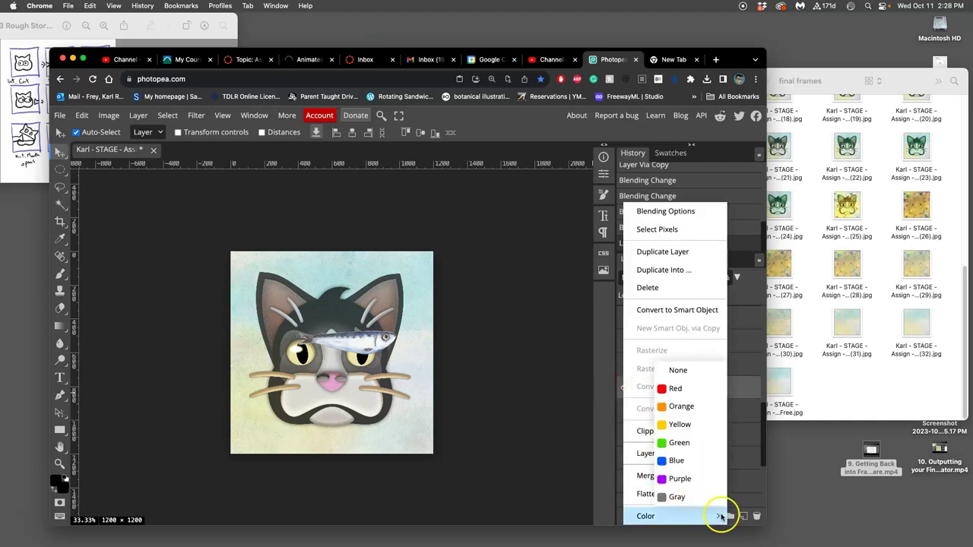
{"action": "left_click", "coordinate": [718, 444]}
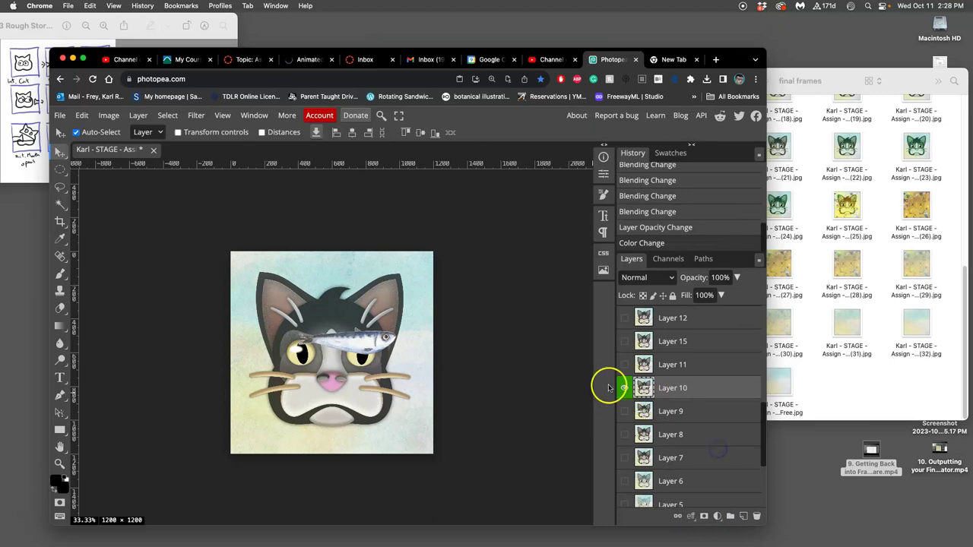
{"action": "scroll", "coordinate": [643, 369], "scroll_direction": "up", "scroll_amount": 3}
{"action": "scroll", "coordinate": [469, 358], "scroll_direction": "down", "scroll_amount": 1}
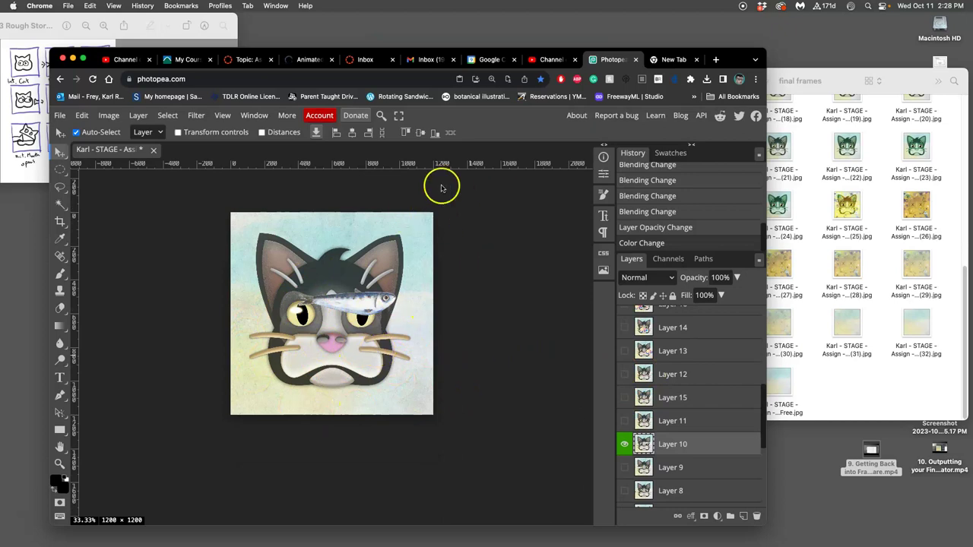
- Check the ezgif Animated GIF Maker page, where the 33 chosen frame files are still loading
{"action": "left_click", "coordinate": [311, 61]}
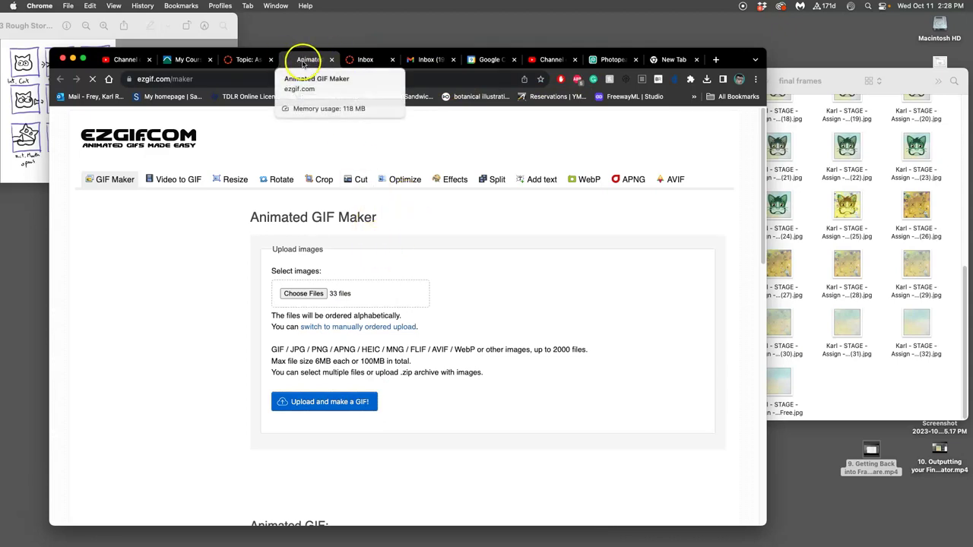
{"action": "scroll", "coordinate": [436, 246], "scroll_direction": "down", "scroll_amount": 5}
{"action": "scroll", "coordinate": [437, 247], "scroll_direction": "down", "scroll_amount": 10}
{"action": "scroll", "coordinate": [437, 248], "scroll_direction": "up", "scroll_amount": 8}
{"action": "scroll", "coordinate": [428, 246], "scroll_direction": "up", "scroll_amount": 7}
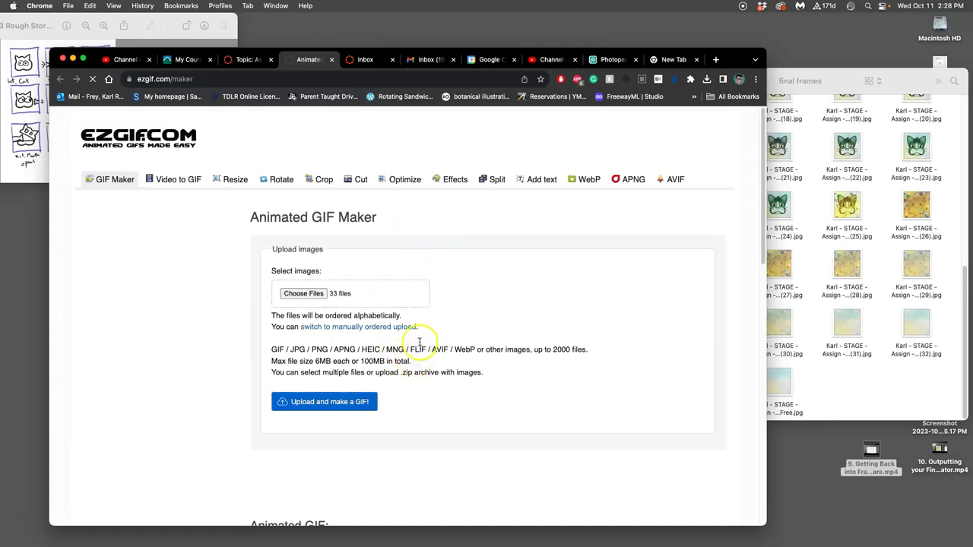
- Toggle View > Rulers off and back on, then select Layer 10
{"action": "left_click", "coordinate": [615, 59]}
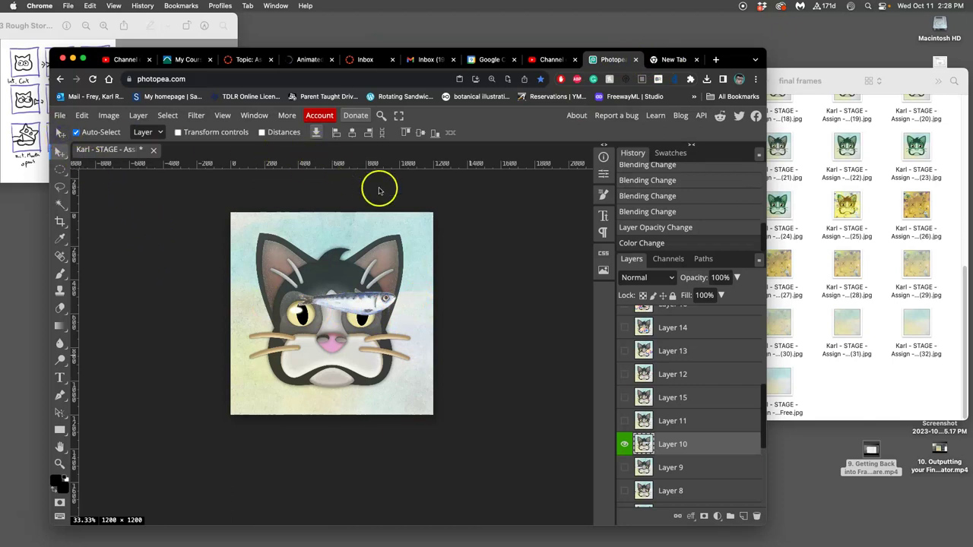
{"action": "left_click", "coordinate": [222, 115]}
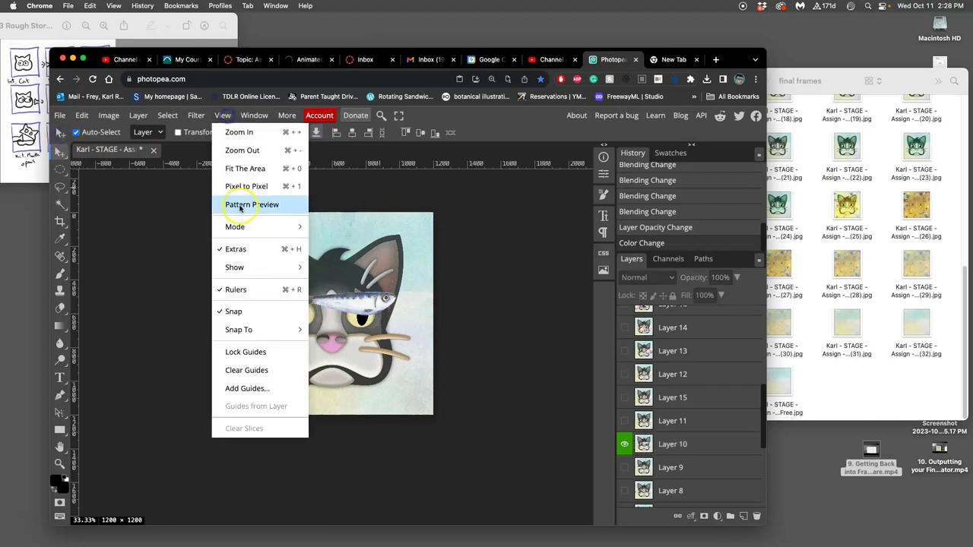
{"action": "left_click", "coordinate": [245, 289]}
{"action": "left_click", "coordinate": [225, 115]}
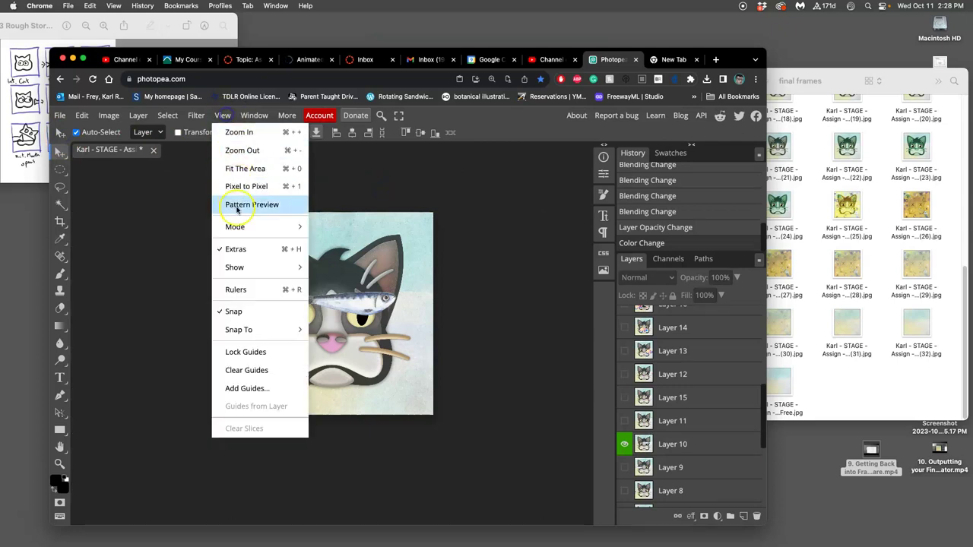
{"action": "left_click", "coordinate": [245, 287]}
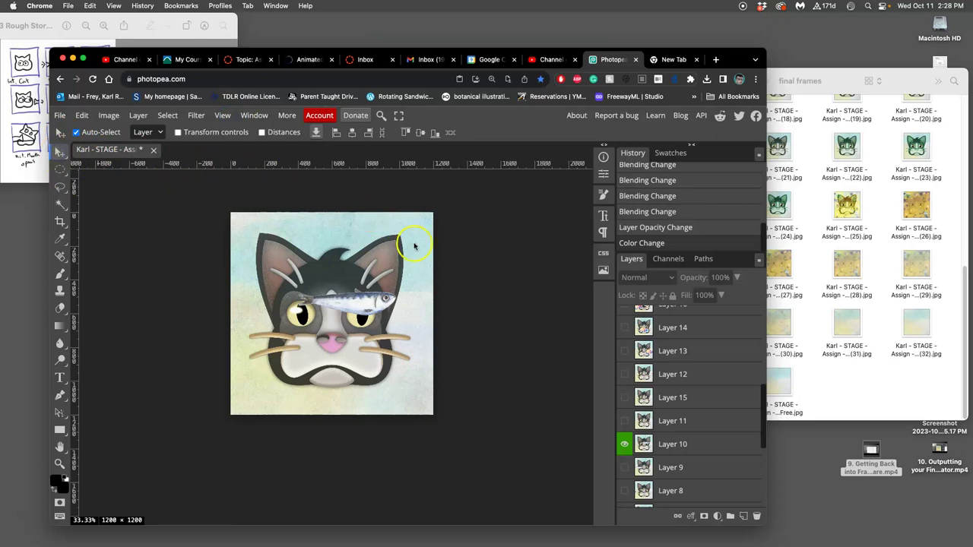
{"action": "left_click", "coordinate": [718, 444]}
- Drag guides to the top, left, bottom and right edges of the 1200 × 1200 cat frame
{"action": "left_click_drag", "start_coordinate": [354, 162], "coordinate": [355, 212]}
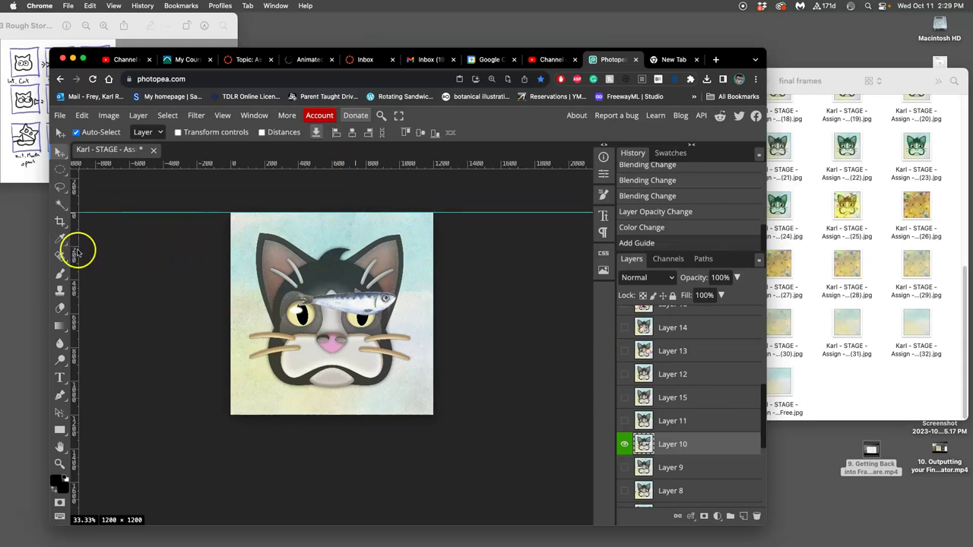
{"action": "left_click_drag", "start_coordinate": [76, 253], "coordinate": [231, 256]}
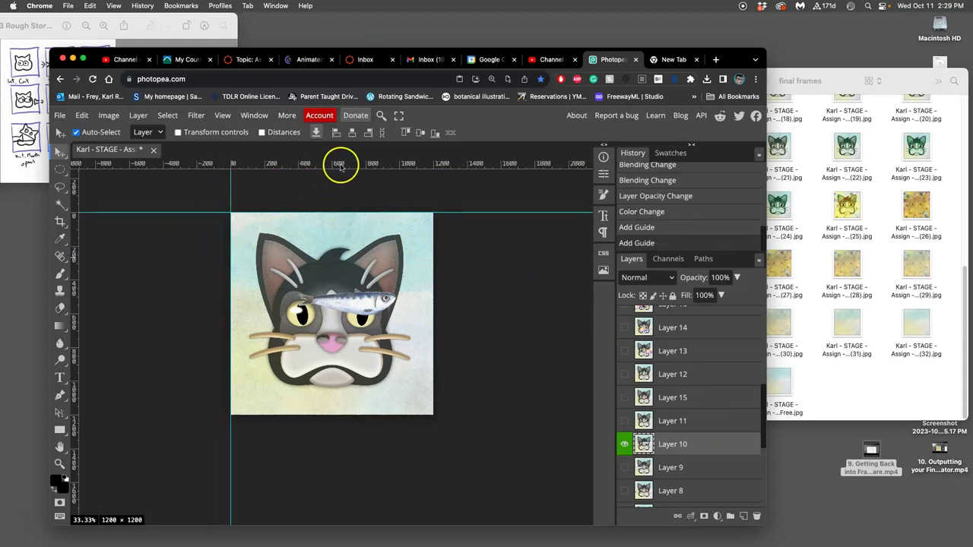
{"action": "left_click_drag", "start_coordinate": [339, 164], "coordinate": [381, 415]}
{"action": "left_click_drag", "start_coordinate": [76, 309], "coordinate": [434, 312]}
{"action": "left_click", "coordinate": [457, 314]}
{"action": "key", "text": "super+minus"}
{"action": "key", "text": "super+minus"}
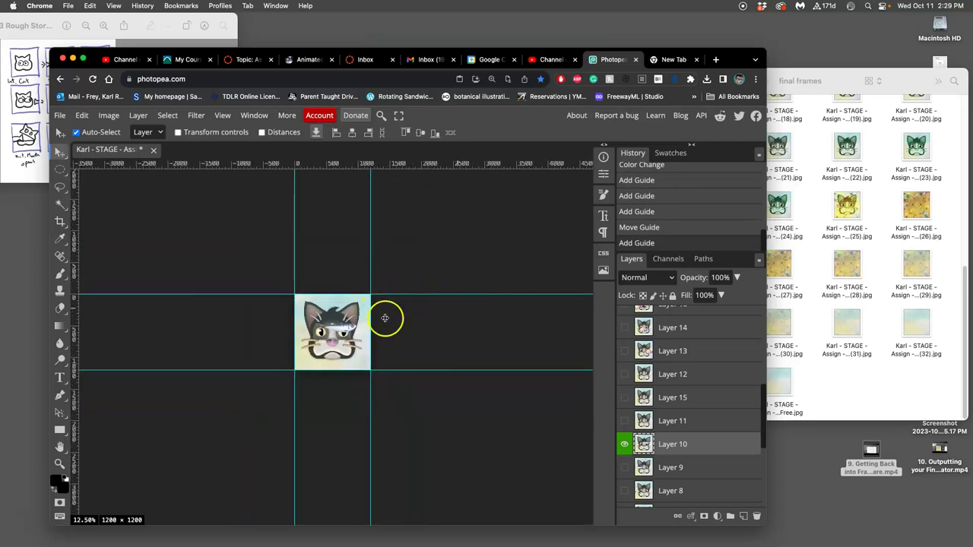
{"action": "scroll", "coordinate": [669, 357], "scroll_direction": "up", "scroll_amount": 3}
{"action": "scroll", "coordinate": [672, 358], "scroll_direction": "down", "scroll_amount": 3}
{"action": "scroll", "coordinate": [673, 357], "scroll_direction": "up", "scroll_amount": 8}
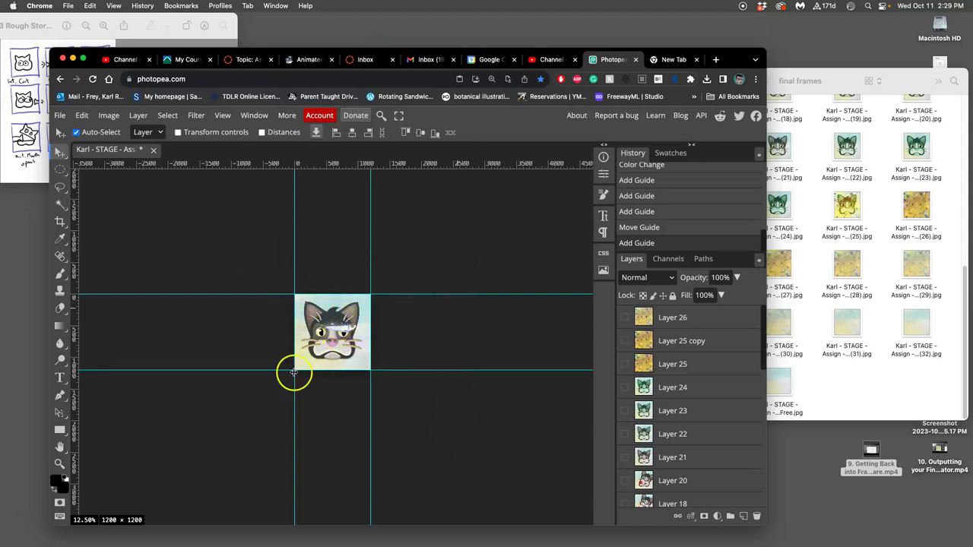
- Resize the canvas to 30 × 40 inches (4500 × 6000 px) in Canvas Size
{"action": "left_click", "coordinate": [34, 168]}
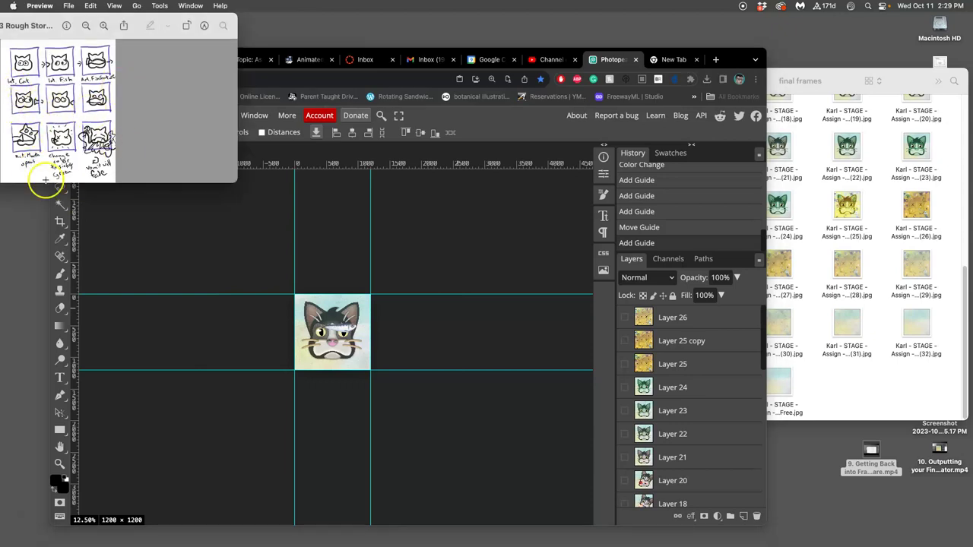
{"action": "left_click", "coordinate": [170, 225]}
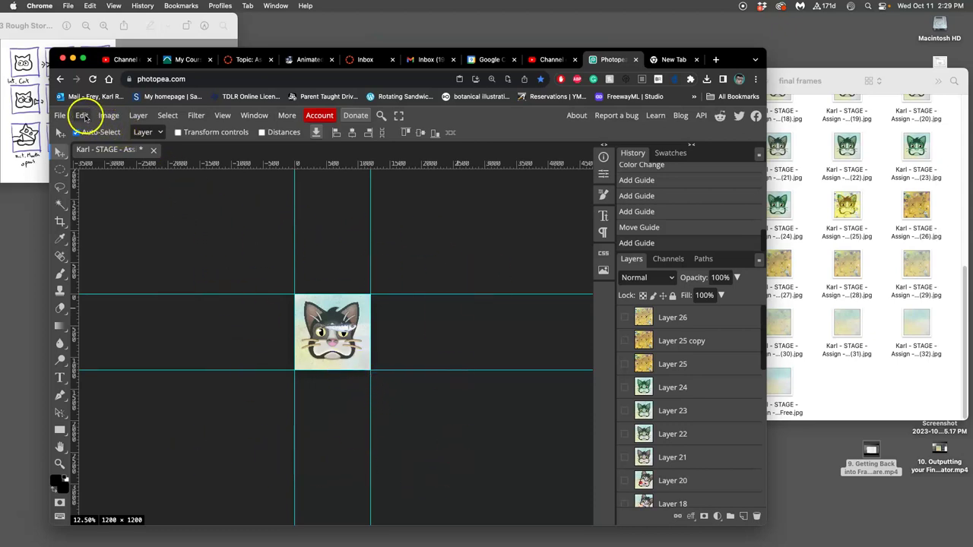
{"action": "left_click", "coordinate": [108, 116]}
{"action": "left_click", "coordinate": [130, 294]}
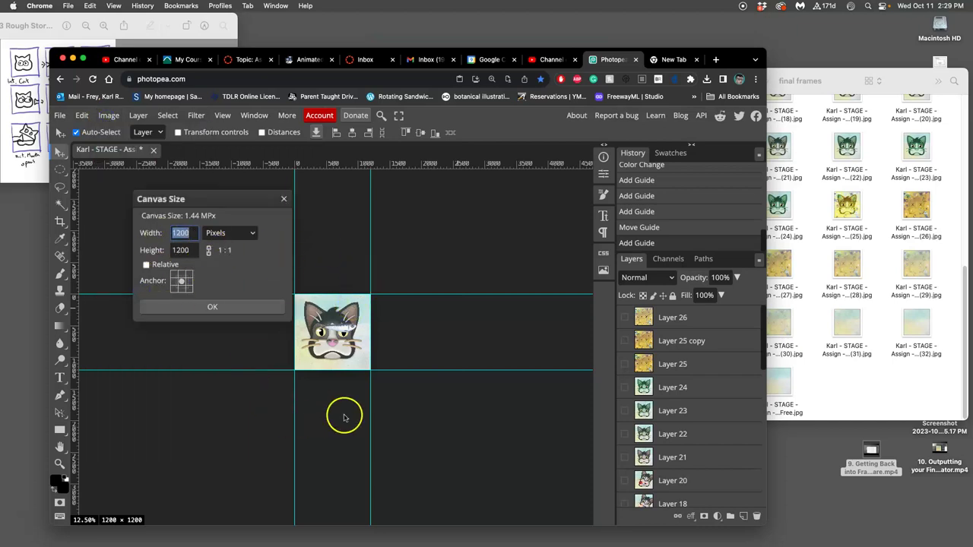
{"action": "left_click", "coordinate": [236, 241]}
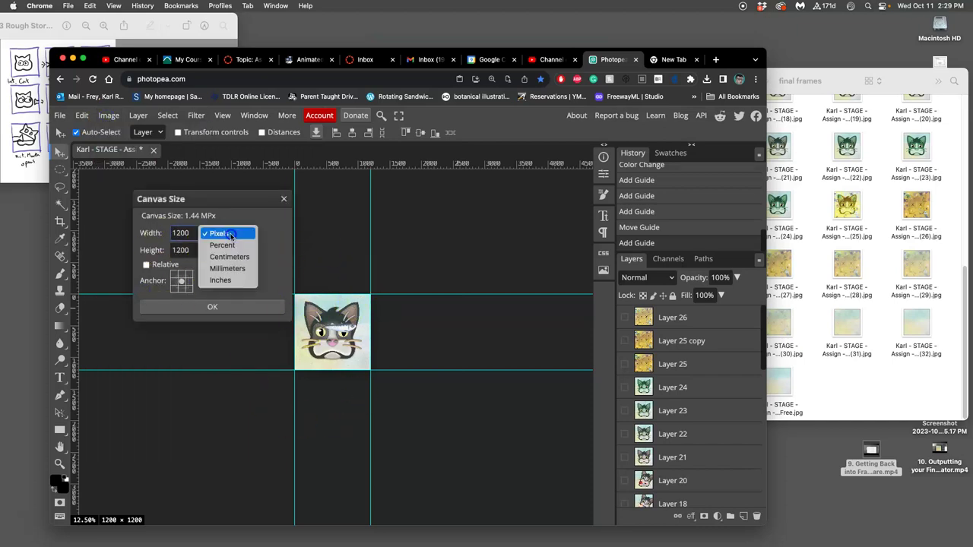
{"action": "left_click", "coordinate": [231, 281]}
{"action": "left_click_drag", "start_coordinate": [190, 232], "coordinate": [167, 248]}
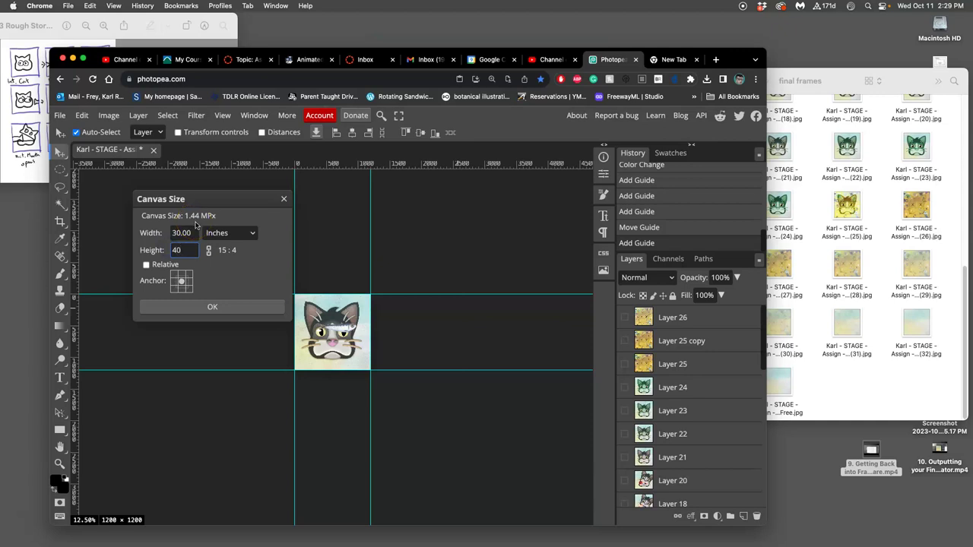
{"action": "left_click", "coordinate": [221, 309]}
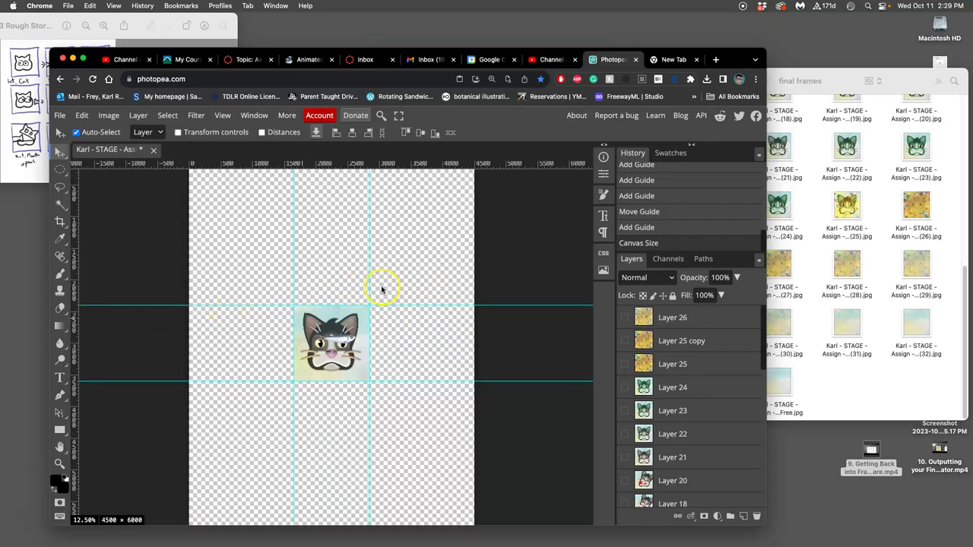
- Add a new layer above Background and fill it with White
{"action": "key", "text": "ctrl+minus"}
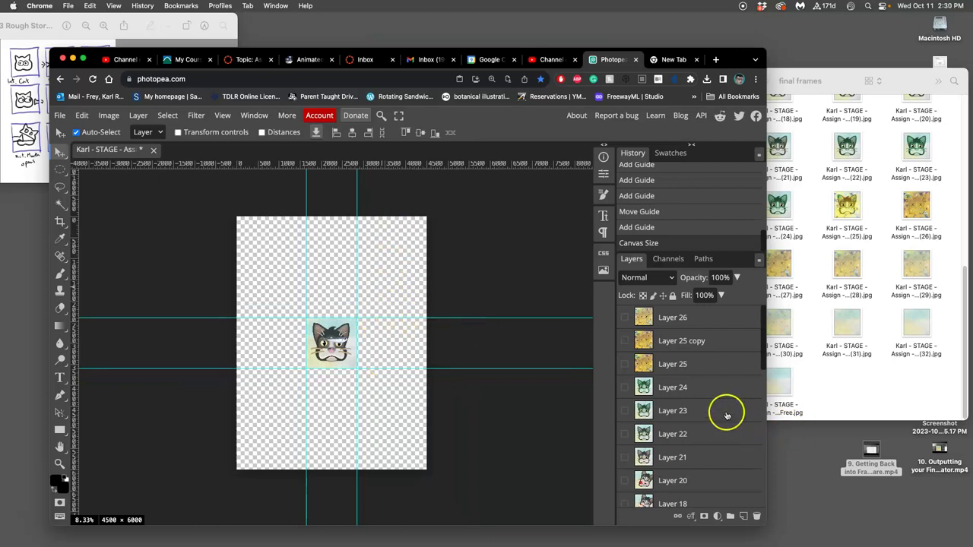
{"action": "scroll", "coordinate": [710, 411], "scroll_direction": "down", "scroll_amount": 10}
{"action": "left_click", "coordinate": [735, 496]}
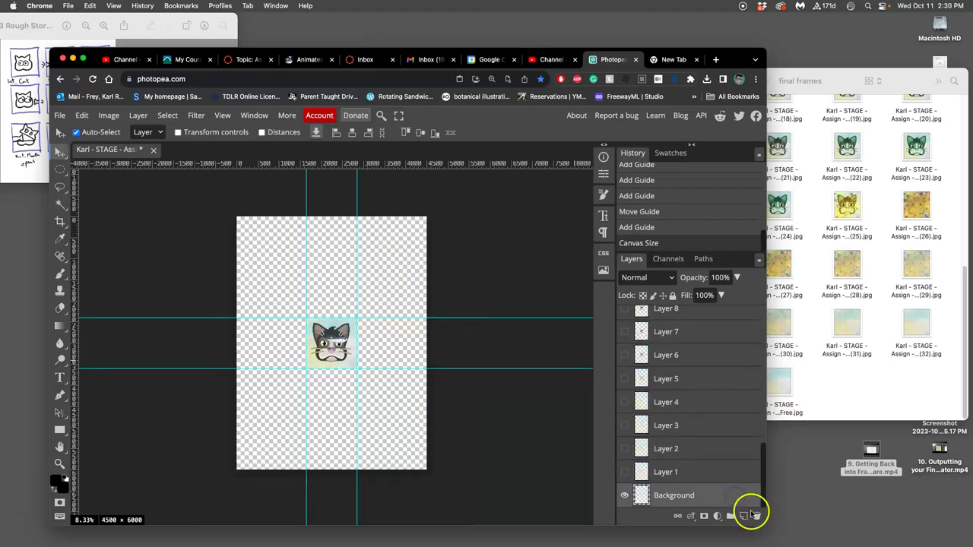
{"action": "left_click", "coordinate": [749, 516]}
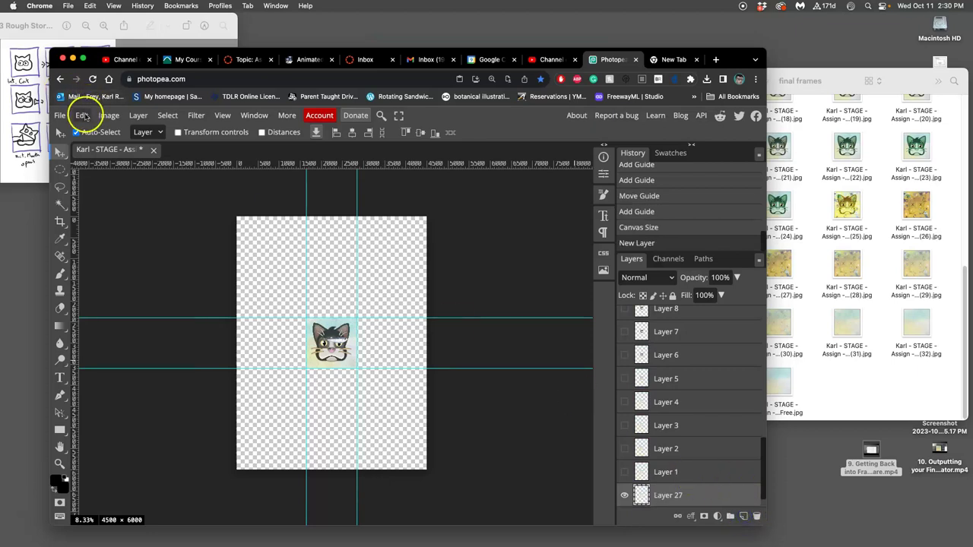
{"action": "left_click", "coordinate": [82, 114]}
{"action": "left_click", "coordinate": [120, 306]}
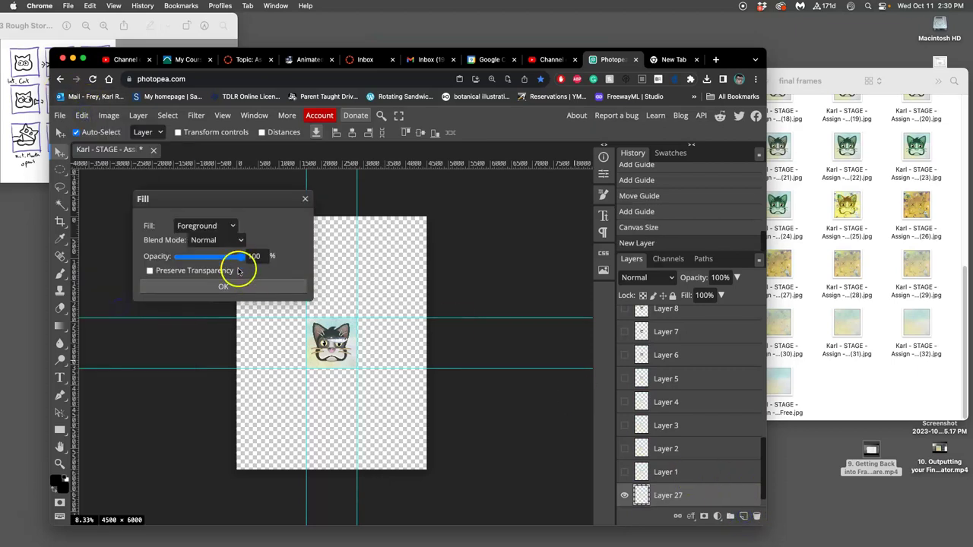
{"action": "left_click", "coordinate": [205, 226]}
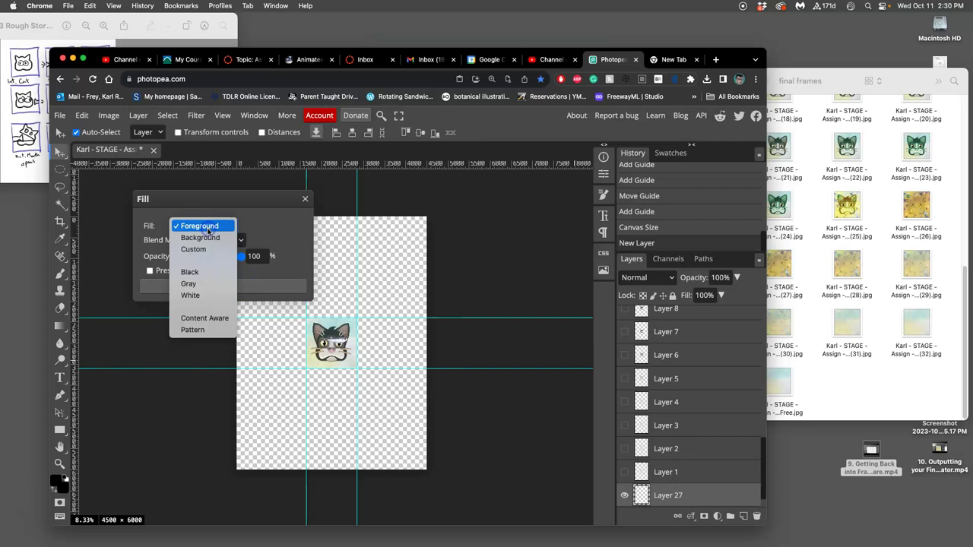
{"action": "left_click", "coordinate": [206, 295]}
{"action": "left_click", "coordinate": [262, 287]}
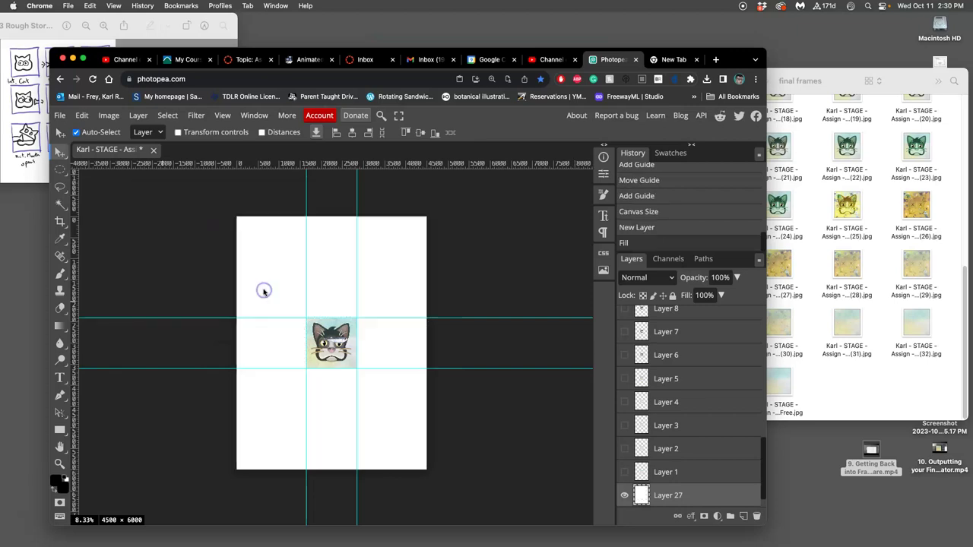
- Move the white Layer 27 below Background in the Layers panel
{"action": "scroll", "coordinate": [687, 390], "scroll_direction": "down", "scroll_amount": 1}
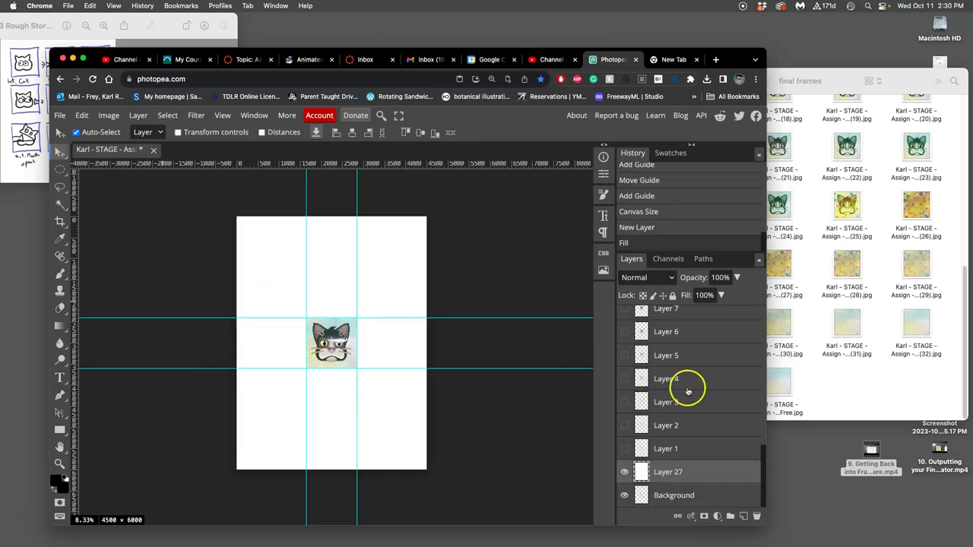
{"action": "left_click_drag", "start_coordinate": [711, 472], "coordinate": [708, 496]}
{"action": "left_click", "coordinate": [639, 374]}
{"action": "left_click_drag", "start_coordinate": [639, 376], "coordinate": [625, 449]}
- Toggle the visibility of Layers 5–8 to compare the cat frames
{"action": "left_click", "coordinate": [627, 427]}
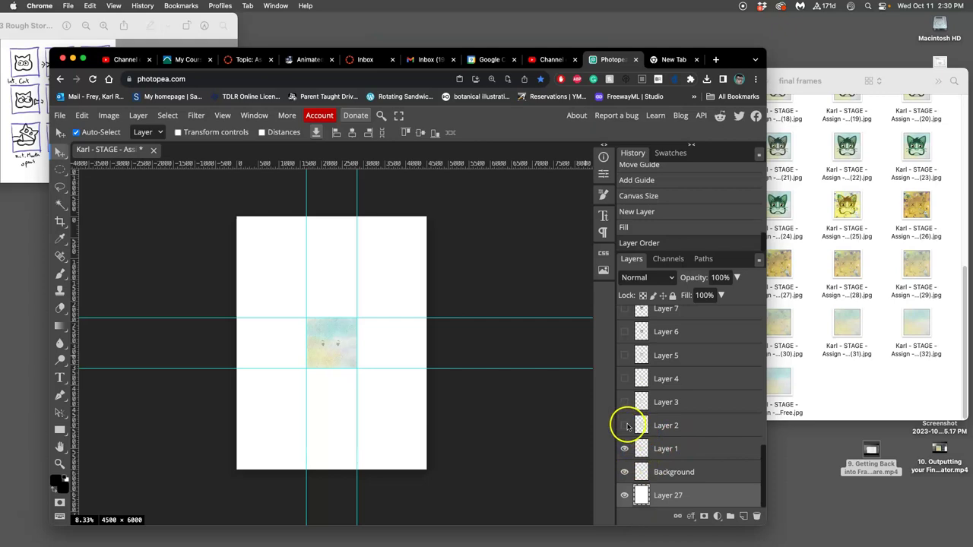
{"action": "left_click", "coordinate": [625, 356]}
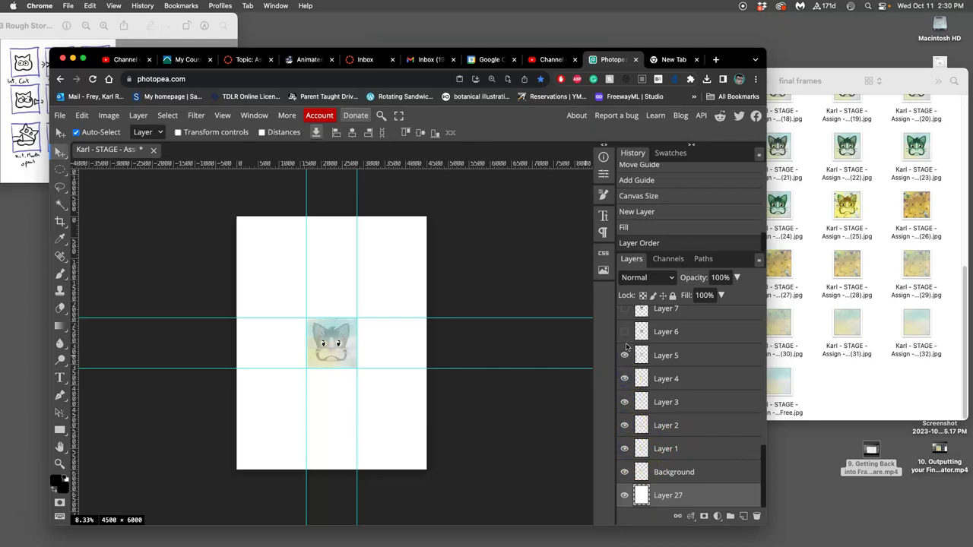
{"action": "left_click", "coordinate": [625, 355]}
{"action": "left_click", "coordinate": [625, 333]}
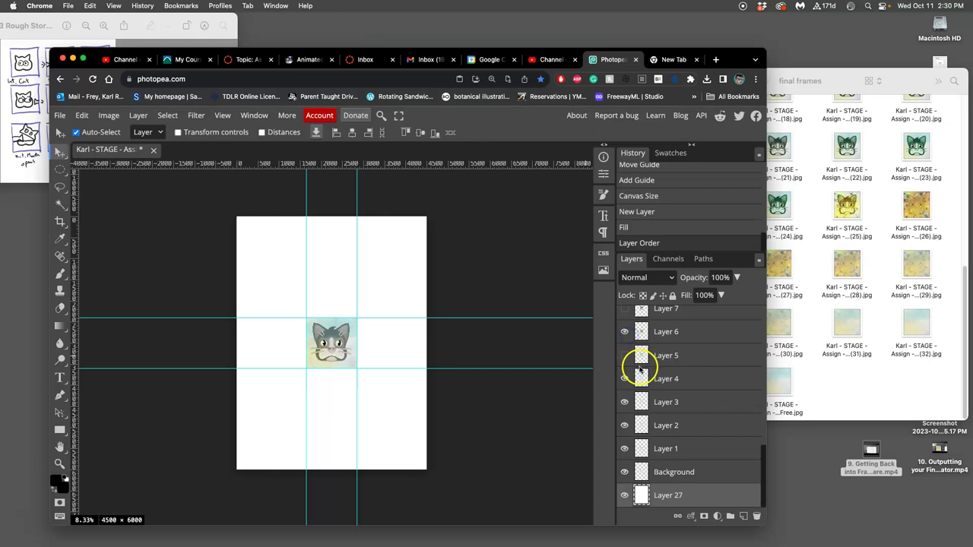
{"action": "scroll", "coordinate": [641, 369], "scroll_direction": "up", "scroll_amount": 1}
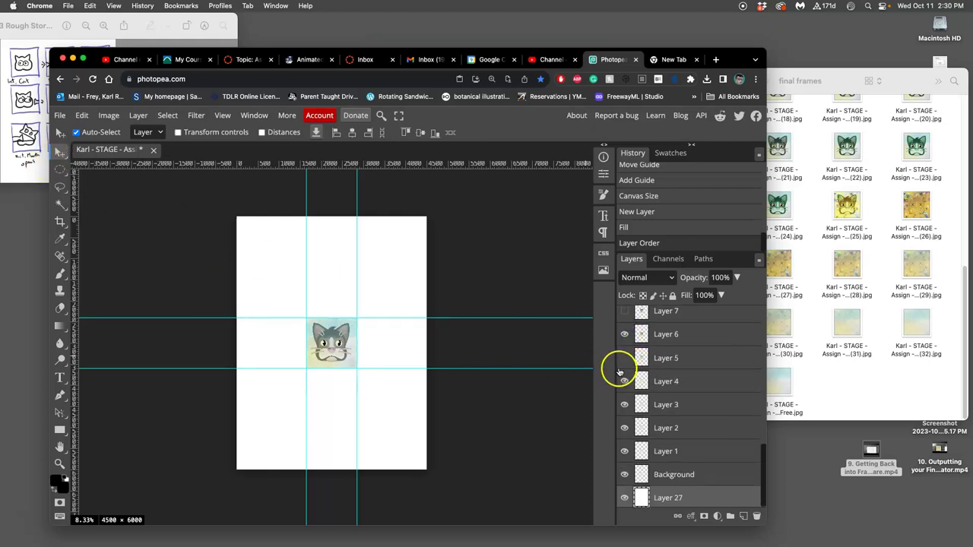
{"action": "left_click", "coordinate": [625, 313]}
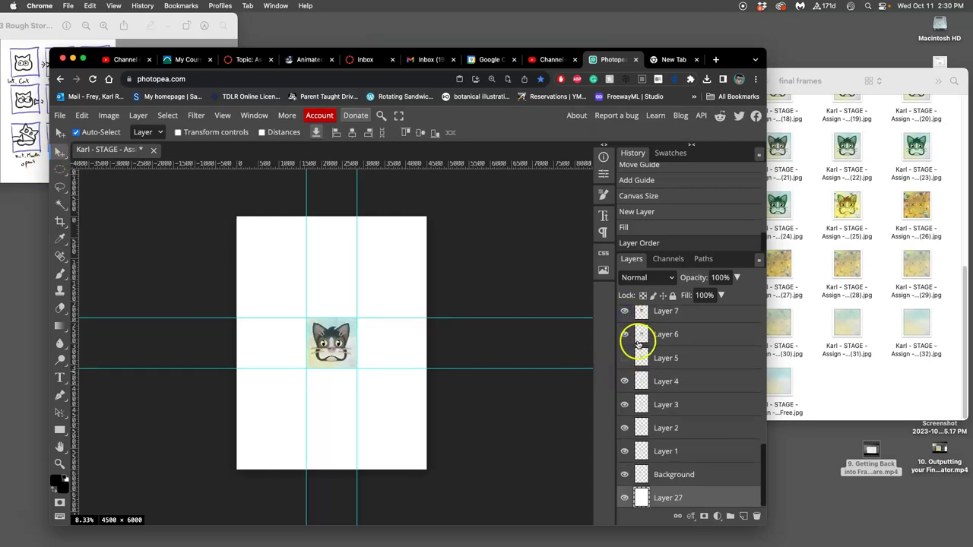
{"action": "scroll", "coordinate": [664, 377], "scroll_direction": "up", "scroll_amount": 2}
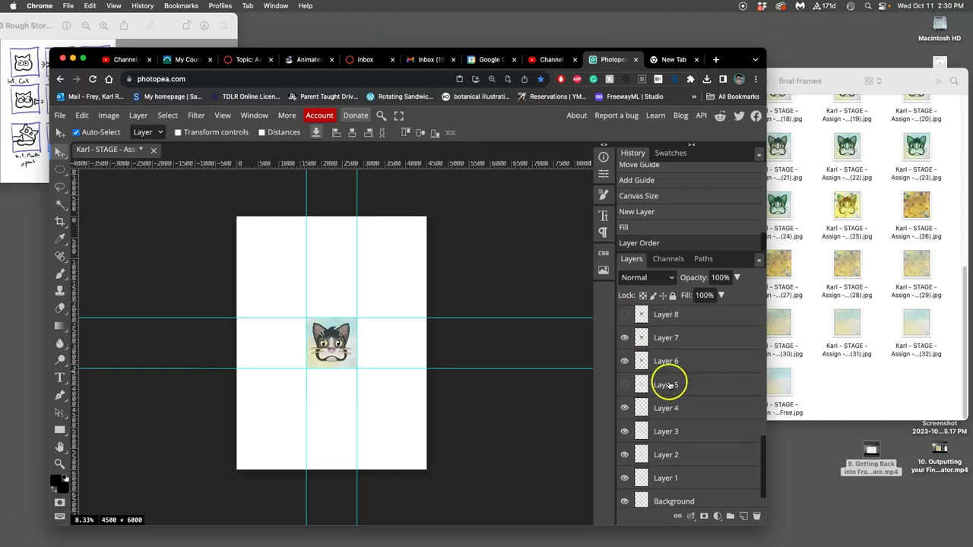
{"action": "left_click", "coordinate": [625, 316]}
{"action": "left_click", "coordinate": [625, 318]}
{"action": "left_click", "coordinate": [624, 335]}
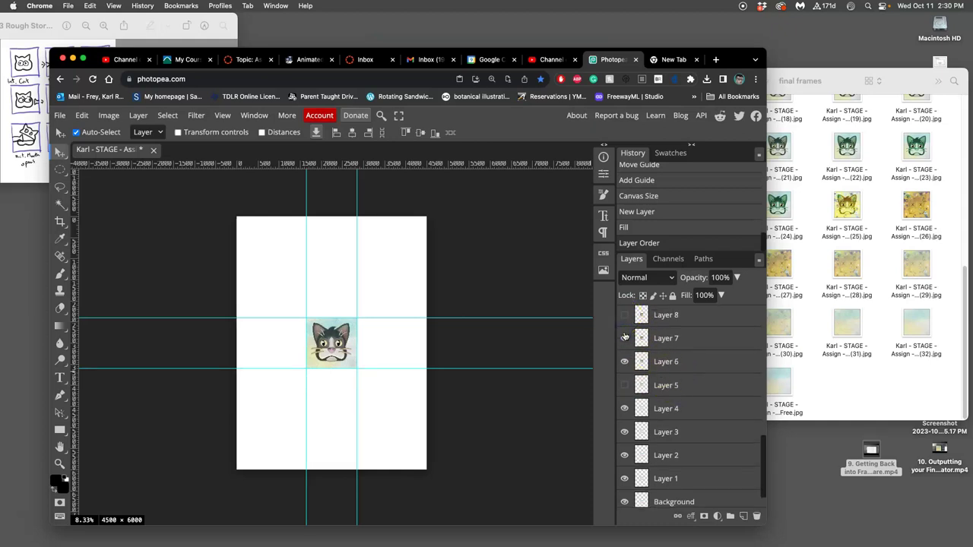
{"action": "left_click", "coordinate": [621, 338]}
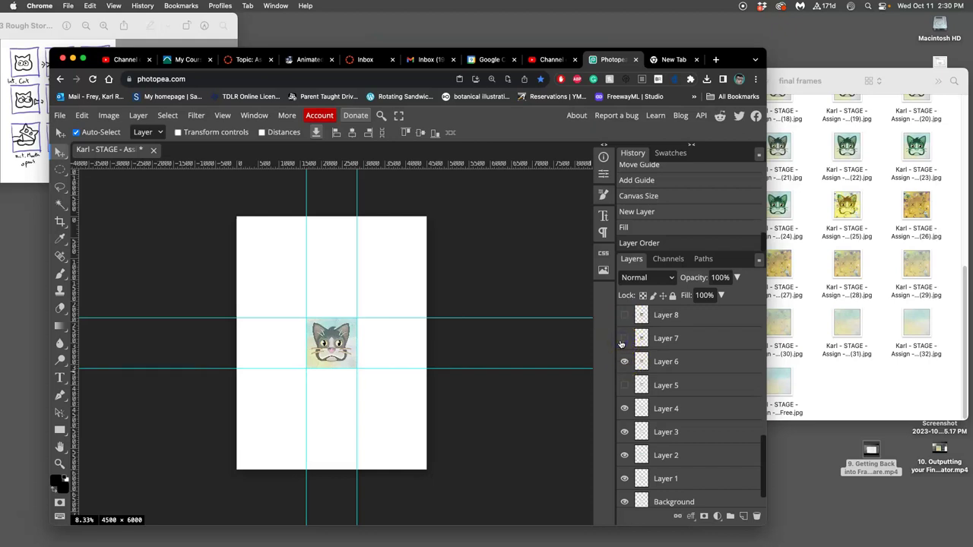
{"action": "left_click", "coordinate": [624, 339]}
{"action": "left_click", "coordinate": [625, 342]}
- Select Layer 6 and move its cat frame back into the centre slot
{"action": "left_click", "coordinate": [651, 362]}
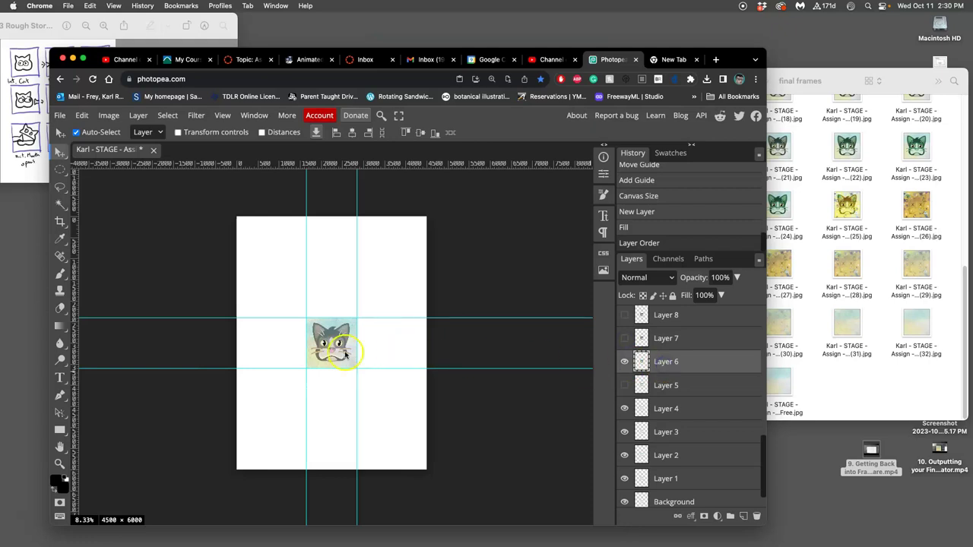
{"action": "left_click_drag", "start_coordinate": [345, 353], "coordinate": [303, 360]}
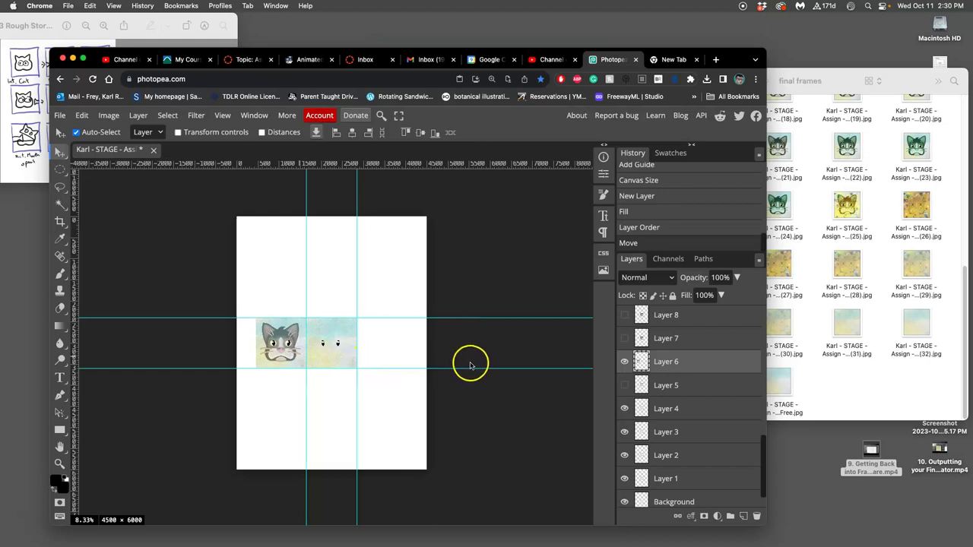
{"action": "left_click_drag", "start_coordinate": [290, 357], "coordinate": [342, 359]}
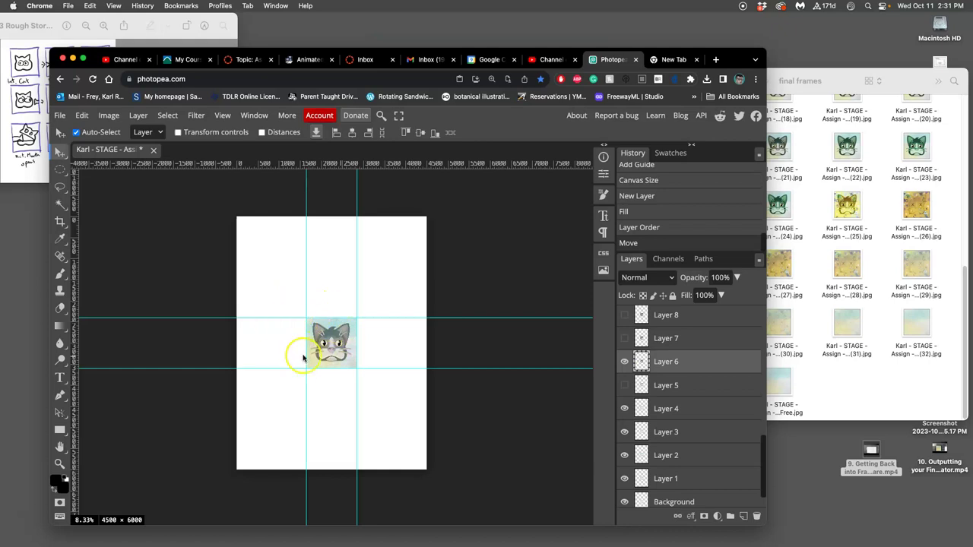
- Show the grid overlay via View > Show > Grid
{"action": "left_click", "coordinate": [225, 116]}
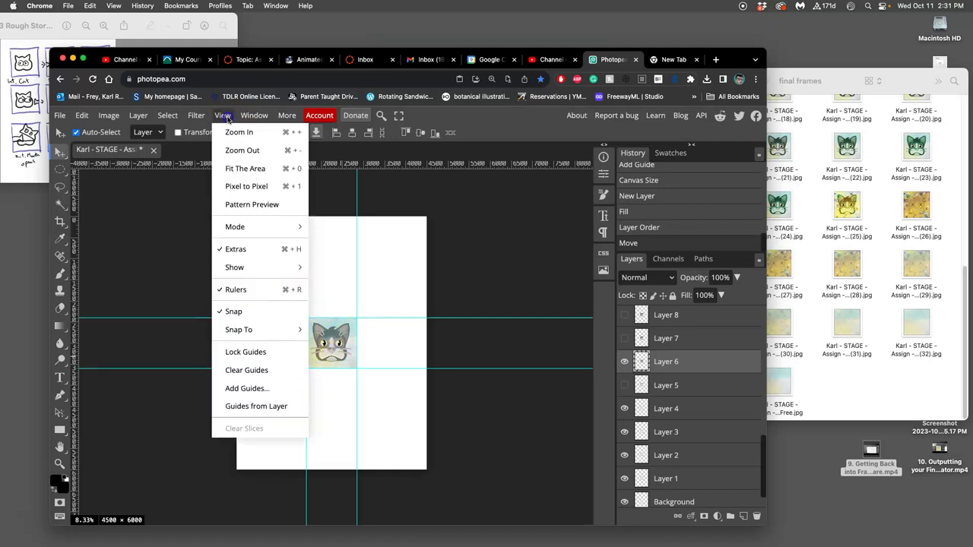
{"action": "left_click", "coordinate": [268, 267]}
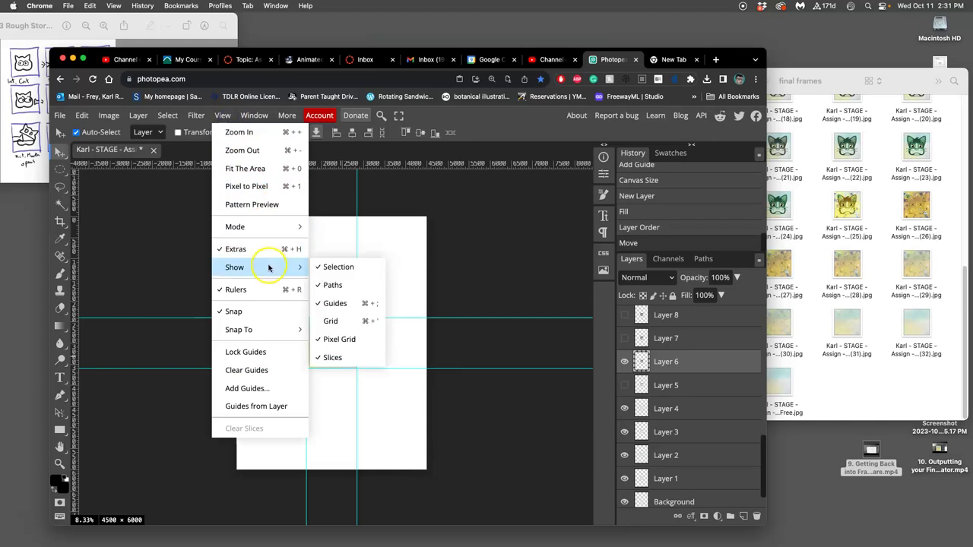
{"action": "left_click", "coordinate": [339, 323]}
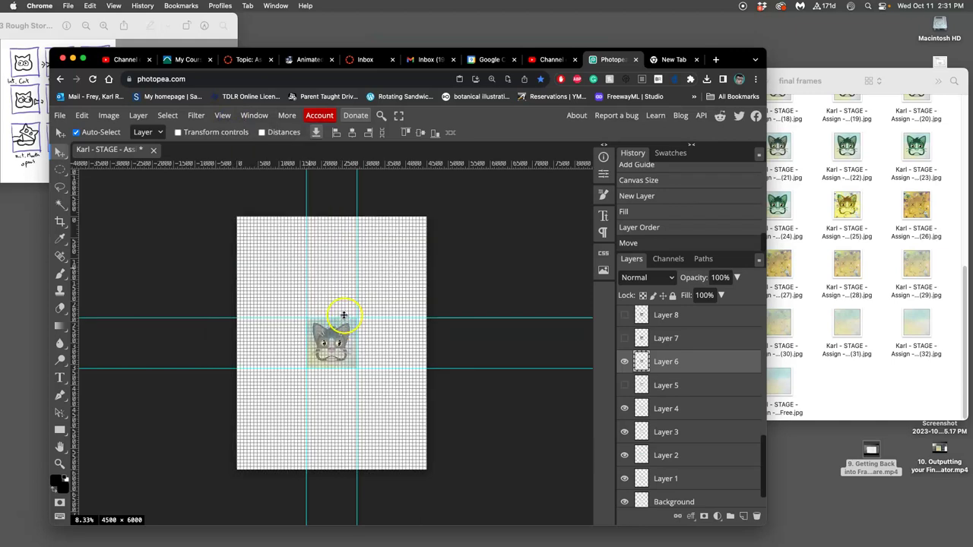
{"action": "scroll", "coordinate": [343, 315], "scroll_direction": "up", "scroll_amount": 4}
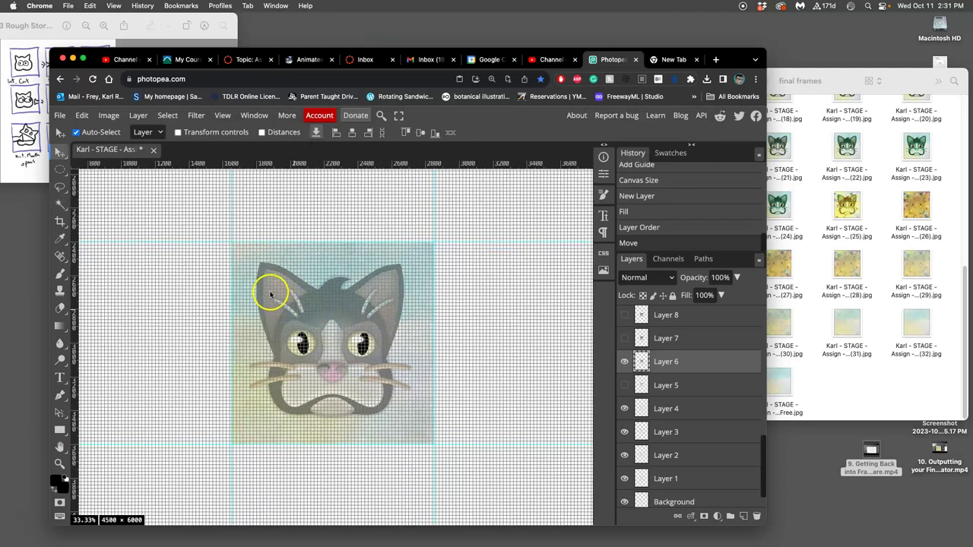
{"action": "scroll", "coordinate": [267, 289], "scroll_direction": "left", "scroll_amount": 3}
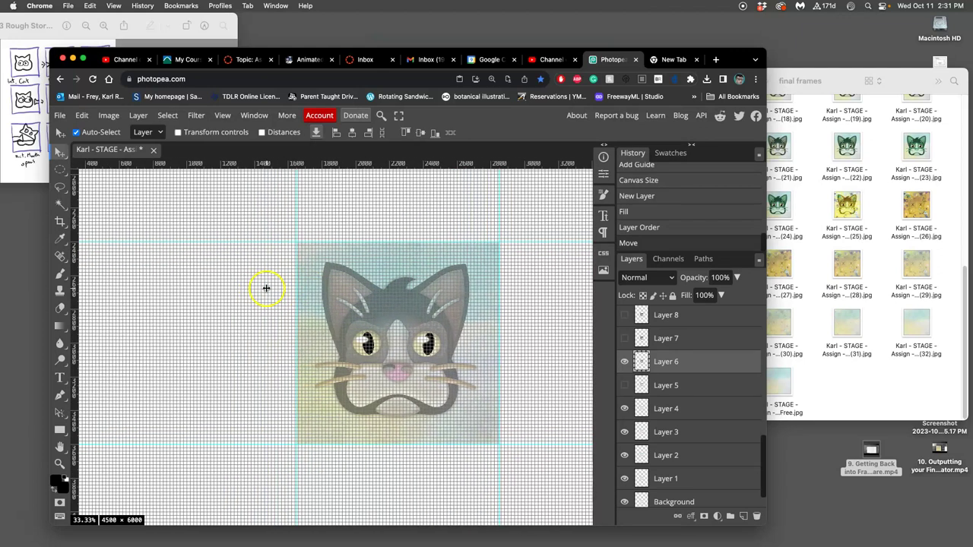
{"action": "scroll", "coordinate": [338, 283], "scroll_direction": "up", "scroll_amount": 3}
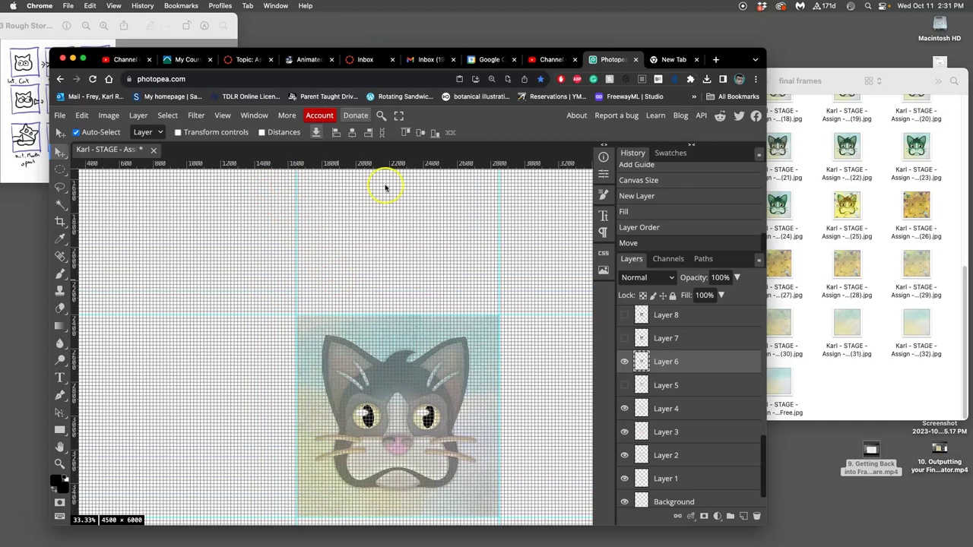
{"action": "scroll", "coordinate": [414, 272], "scroll_direction": "down", "scroll_amount": 1}
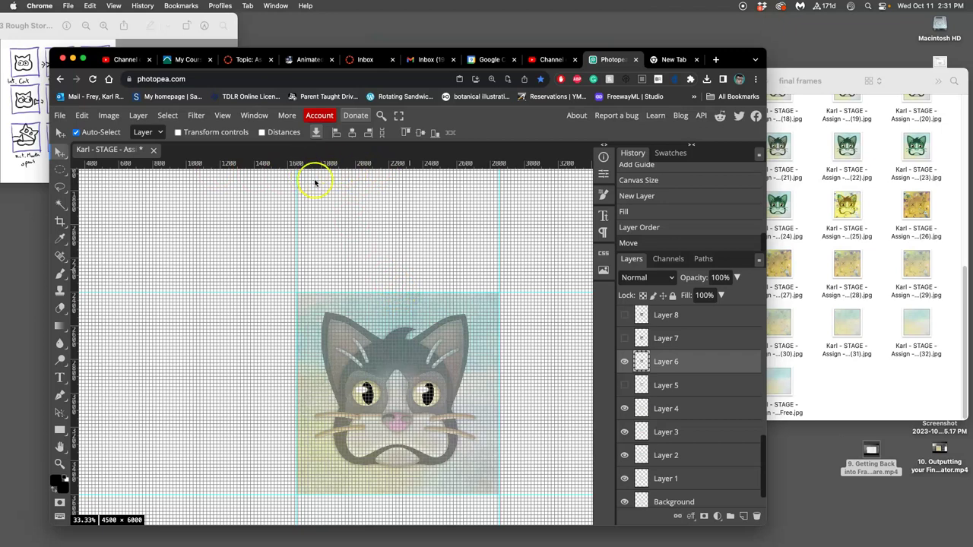
{"action": "scroll", "coordinate": [321, 192], "scroll_direction": "up", "scroll_amount": 1}
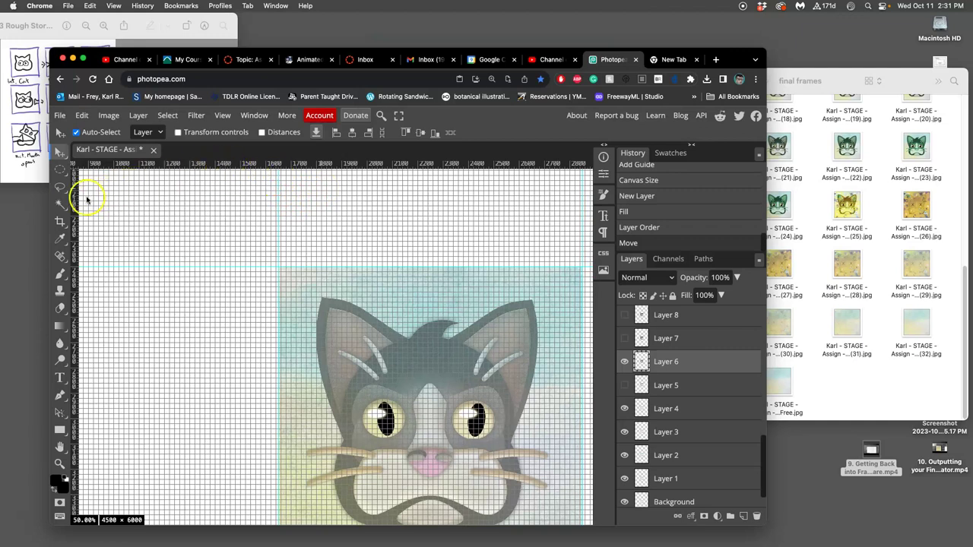
- Add a vertical guide at 1400 px and a horizontal guide at about 2280 px
{"action": "left_click_drag", "start_coordinate": [76, 202], "coordinate": [214, 207]}
{"action": "scroll", "coordinate": [364, 233], "scroll_direction": "up", "scroll_amount": 3}
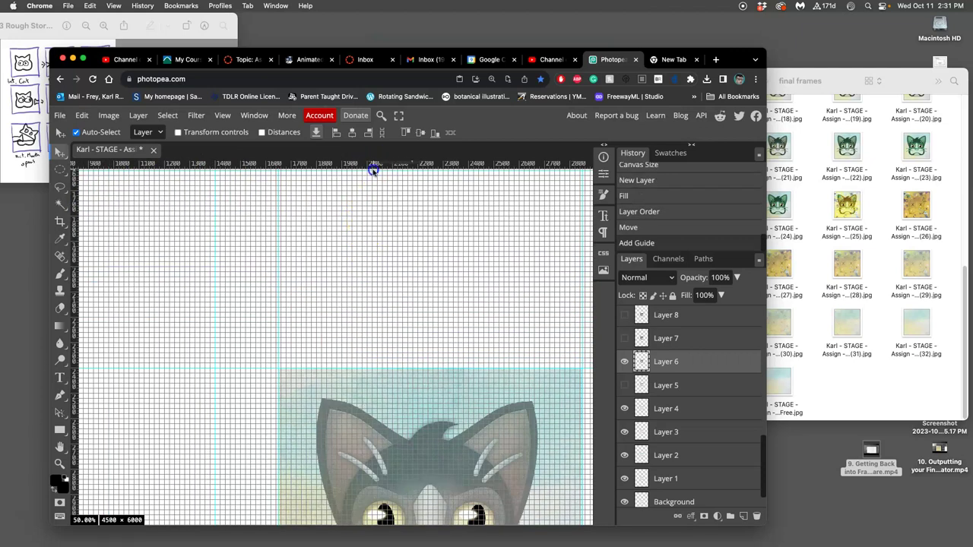
{"action": "left_click_drag", "start_coordinate": [372, 172], "coordinate": [368, 318]}
{"action": "scroll", "coordinate": [383, 341], "scroll_direction": "down", "scroll_amount": 1}
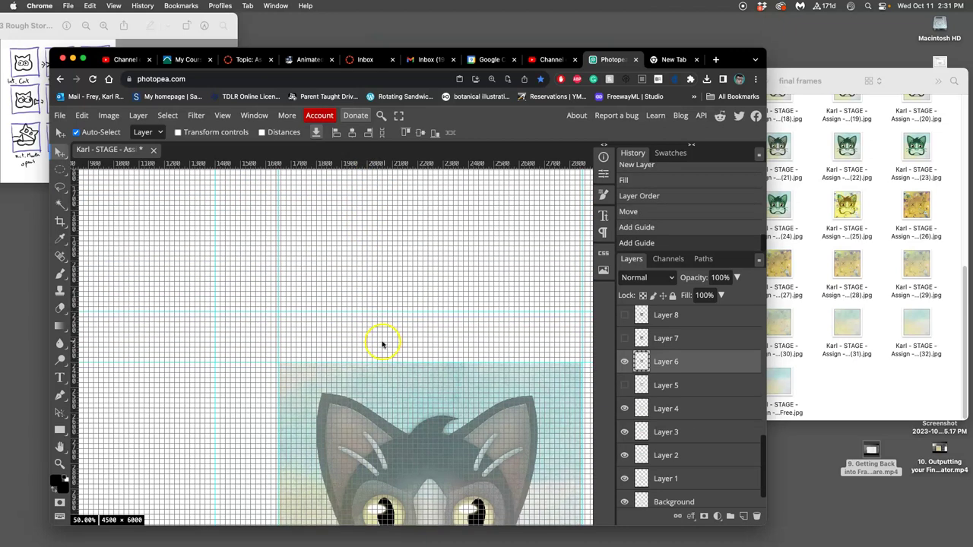
{"action": "scroll", "coordinate": [383, 344], "scroll_direction": "right", "scroll_amount": 5}
{"action": "left_click_drag", "start_coordinate": [81, 310], "coordinate": [437, 335]}
{"action": "scroll", "coordinate": [329, 334], "scroll_direction": "down", "scroll_amount": 4}
{"action": "scroll", "coordinate": [328, 334], "scroll_direction": "up", "scroll_amount": 6}
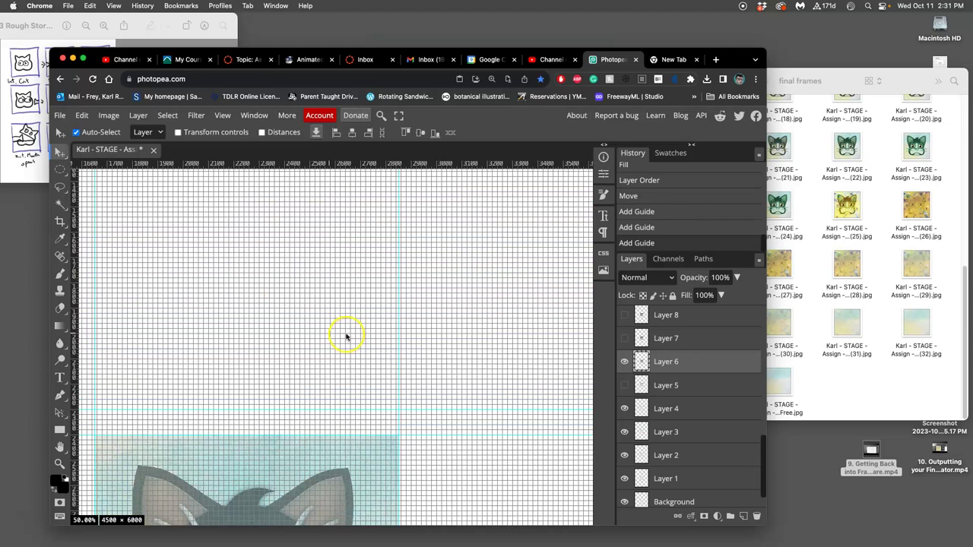
- Drag the vertical guides rightward, placing the right one near 3103 px
{"action": "scroll", "coordinate": [344, 334], "scroll_direction": "right", "scroll_amount": 4}
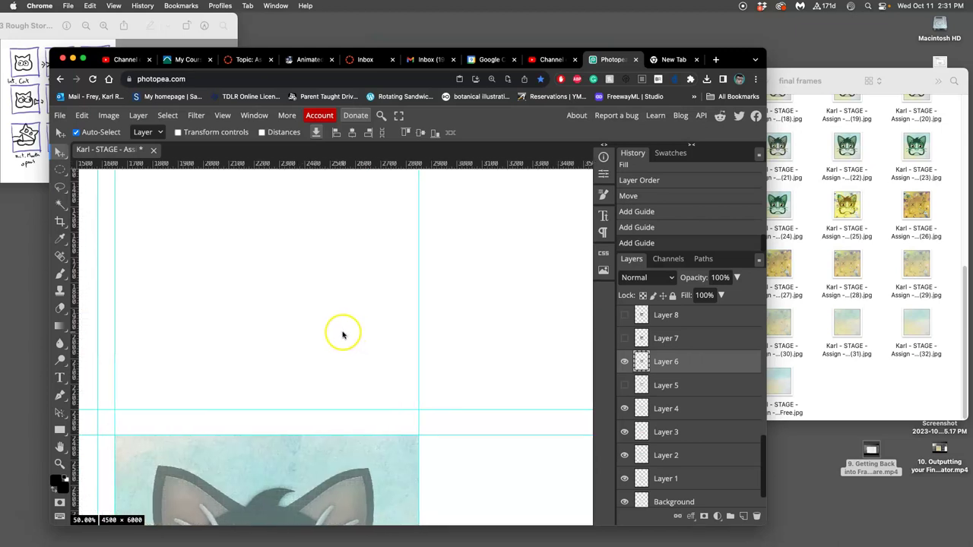
{"action": "scroll", "coordinate": [342, 335], "scroll_direction": "left", "scroll_amount": 7}
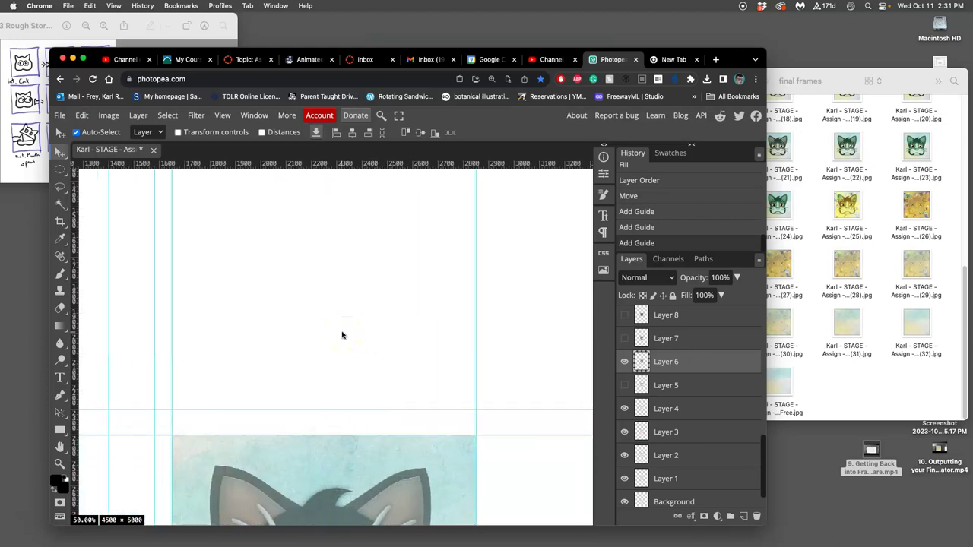
{"action": "scroll", "coordinate": [342, 334], "scroll_direction": "left", "scroll_amount": 1}
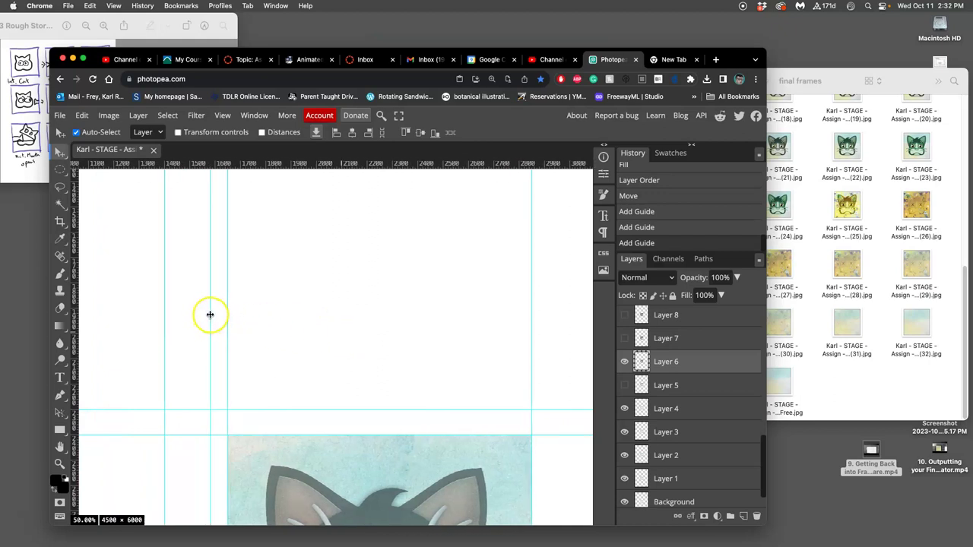
{"action": "left_click_drag", "start_coordinate": [210, 314], "coordinate": [418, 335]}
{"action": "scroll", "coordinate": [390, 334], "scroll_direction": "right", "scroll_amount": 3}
{"action": "scroll", "coordinate": [390, 334], "scroll_direction": "right", "scroll_amount": 4}
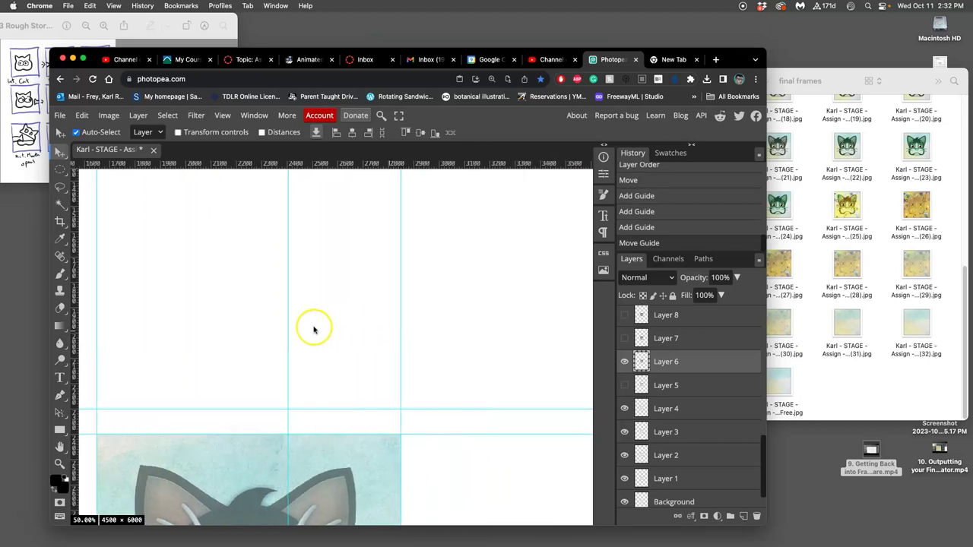
{"action": "left_click_drag", "start_coordinate": [287, 326], "coordinate": [403, 329]}
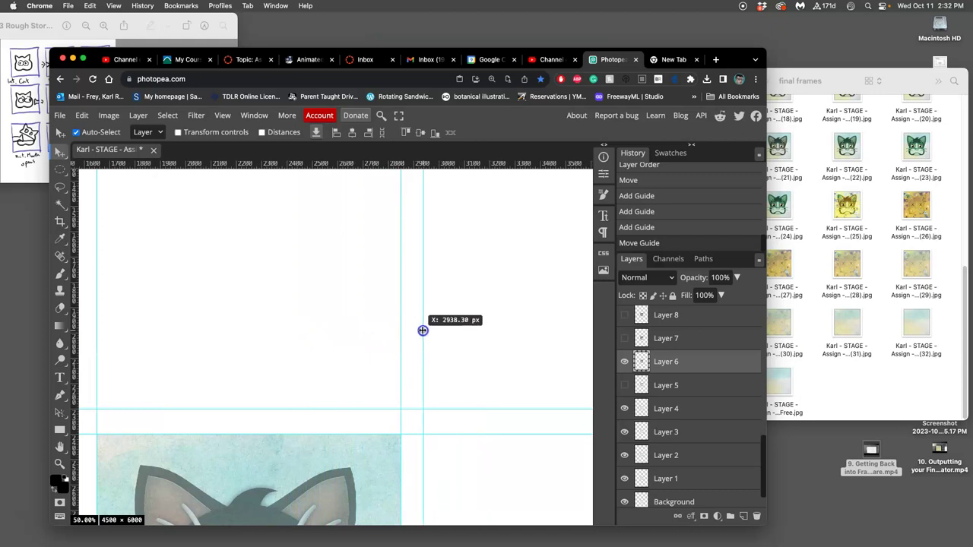
{"action": "left_click_drag", "start_coordinate": [423, 330], "coordinate": [464, 329]}
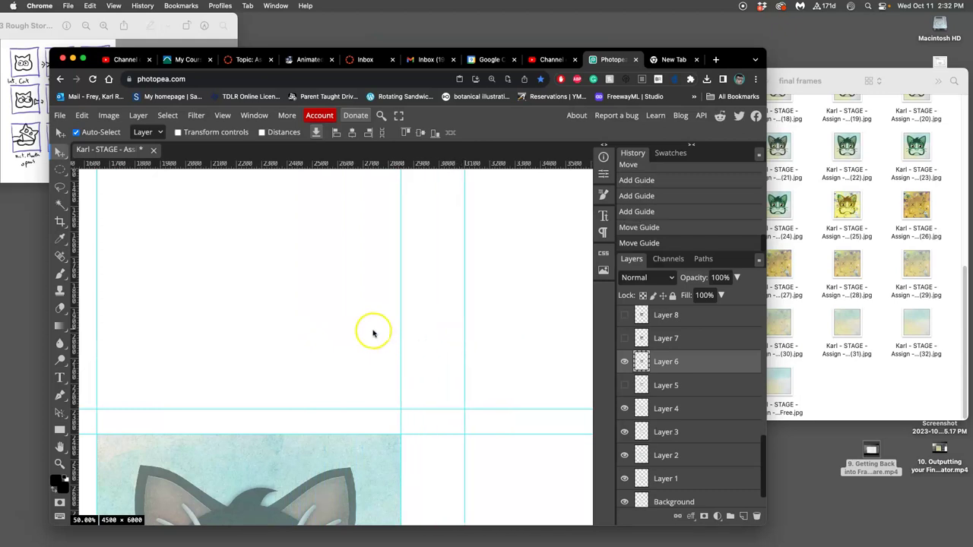
- Shift the left vertical guide to about 1494 px
{"action": "scroll", "coordinate": [373, 332], "scroll_direction": "left", "scroll_amount": 3}
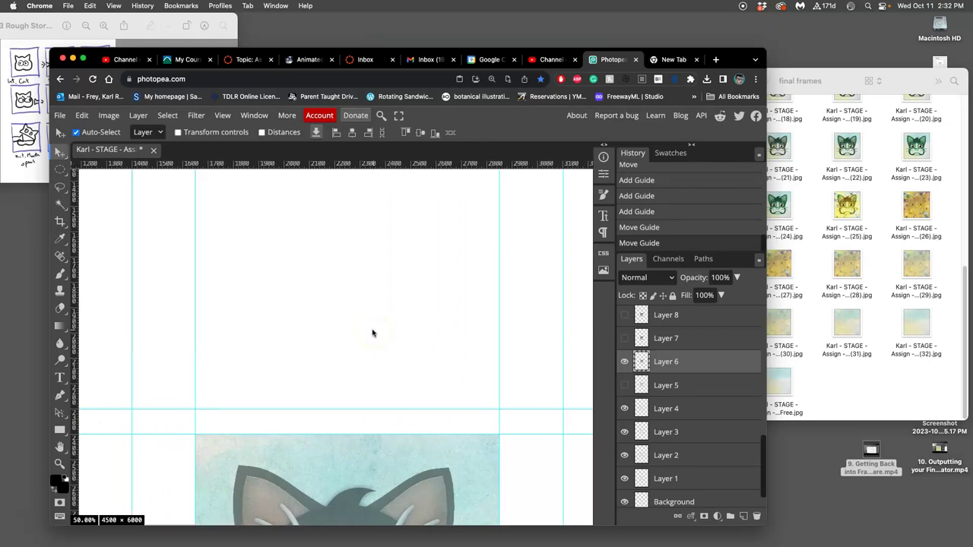
{"action": "left_click", "coordinate": [363, 361]}
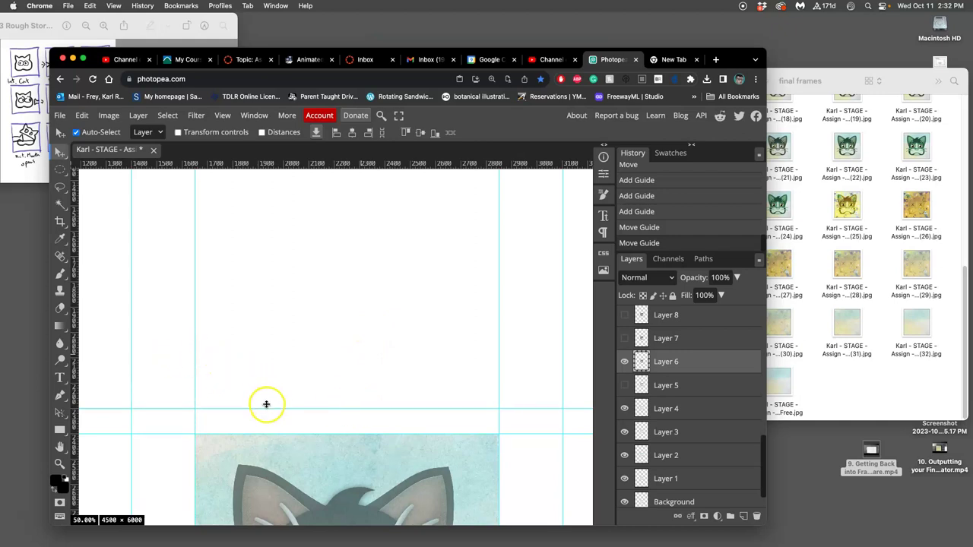
{"action": "left_click_drag", "start_coordinate": [131, 397], "coordinate": [167, 400]}
{"action": "scroll", "coordinate": [289, 360], "scroll_direction": "right", "scroll_amount": 3}
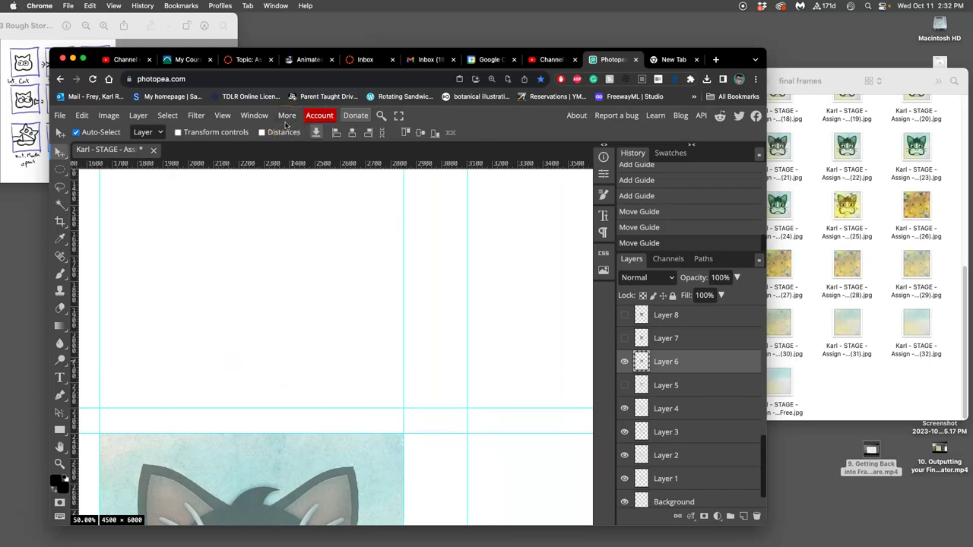
- With the grid shown, move the right guide to 3010 px, add a horizontal guide at 3640 px, then hide the grid
{"action": "key", "text": "super+apostrophe"}
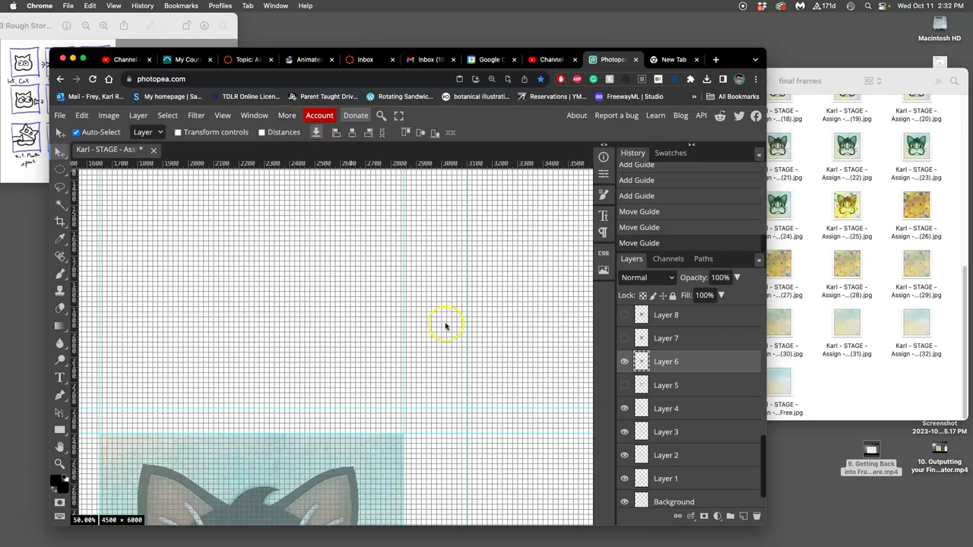
{"action": "left_click_drag", "start_coordinate": [467, 324], "coordinate": [430, 326]}
{"action": "scroll", "coordinate": [375, 310], "scroll_direction": "left", "scroll_amount": 3}
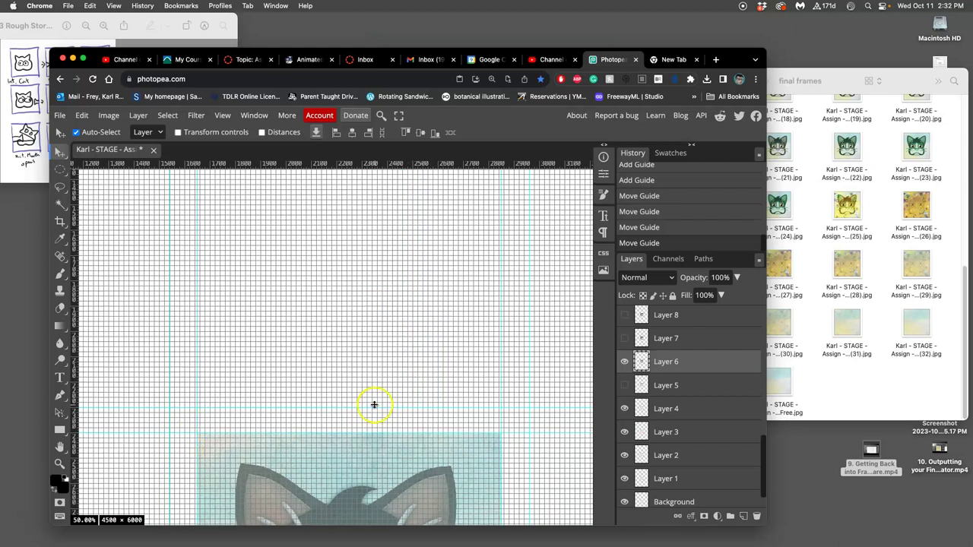
{"action": "scroll", "coordinate": [360, 428], "scroll_direction": "down", "scroll_amount": 5}
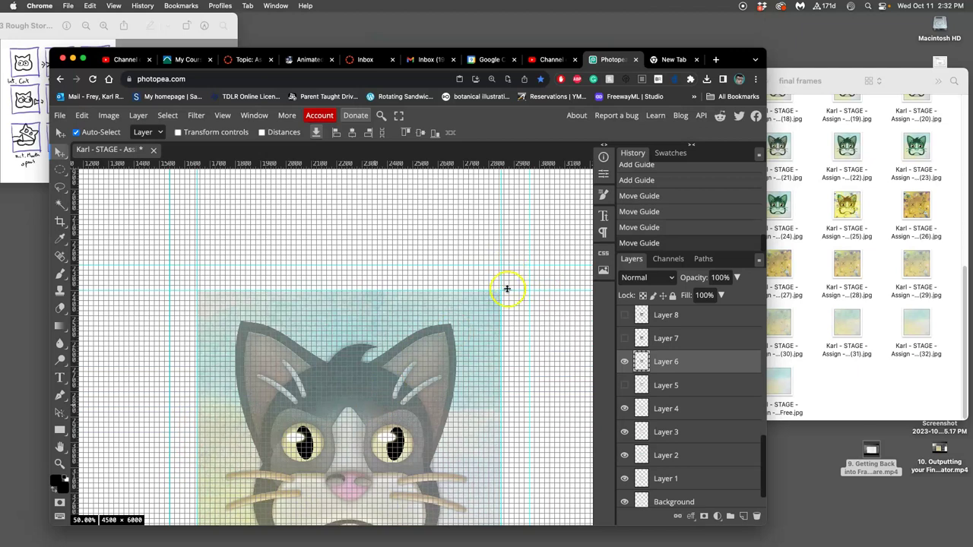
{"action": "scroll", "coordinate": [507, 278], "scroll_direction": "down", "scroll_amount": 8}
{"action": "left_click_drag", "start_coordinate": [425, 161], "coordinate": [440, 392]}
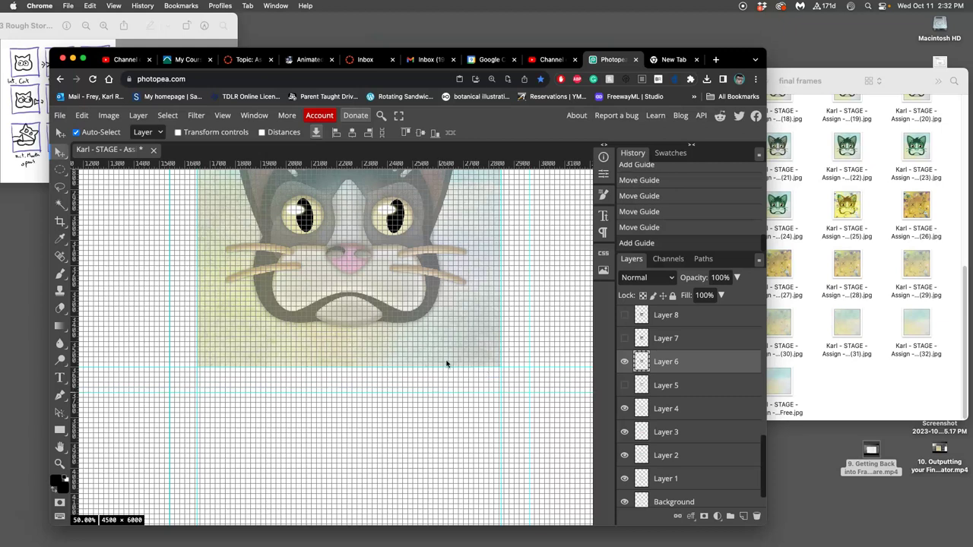
{"action": "key", "text": "super+apostrophe"}
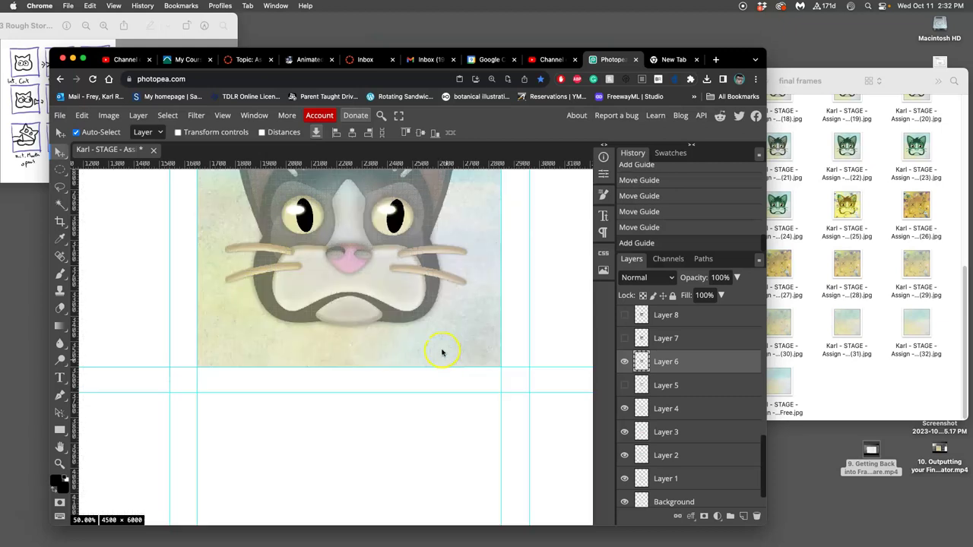
- Move the cat head frame into the upper-left panel slot
{"action": "scroll", "coordinate": [444, 351], "scroll_direction": "down", "scroll_amount": 5}
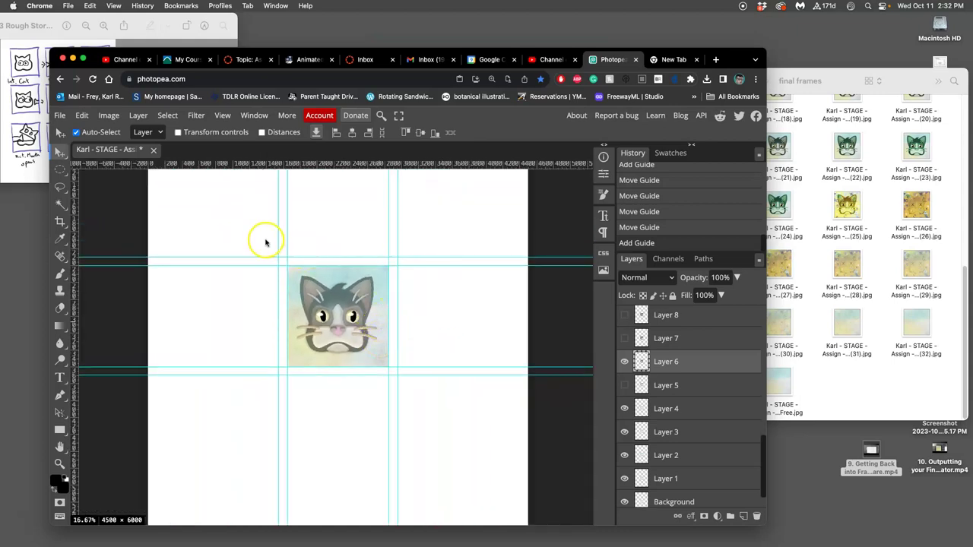
{"action": "scroll", "coordinate": [266, 239], "scroll_direction": "up", "scroll_amount": 3}
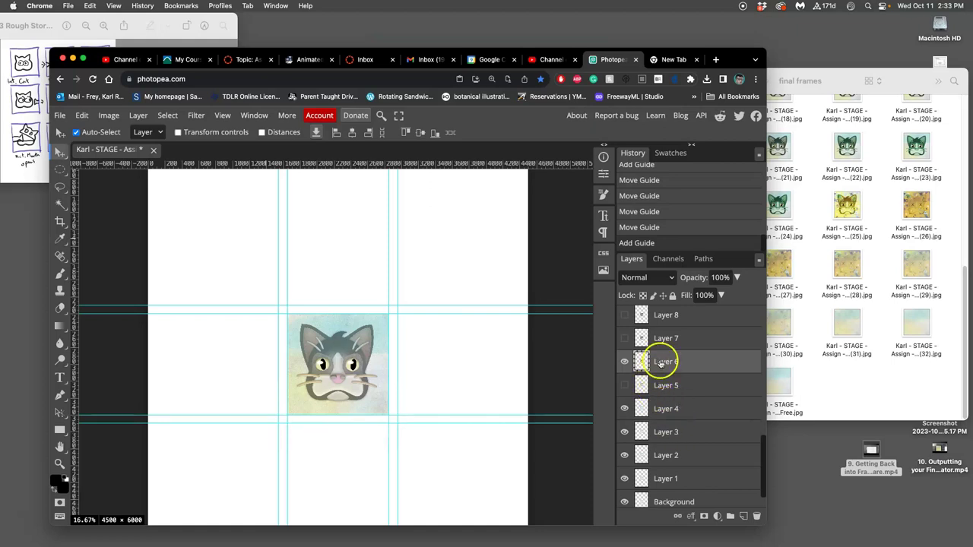
{"action": "left_click_drag", "start_coordinate": [332, 357], "coordinate": [218, 249]}
- Compare Layers 7–9, then move Layer 8's cat into the top-middle slot
{"action": "scroll", "coordinate": [669, 415], "scroll_direction": "up", "scroll_amount": 5}
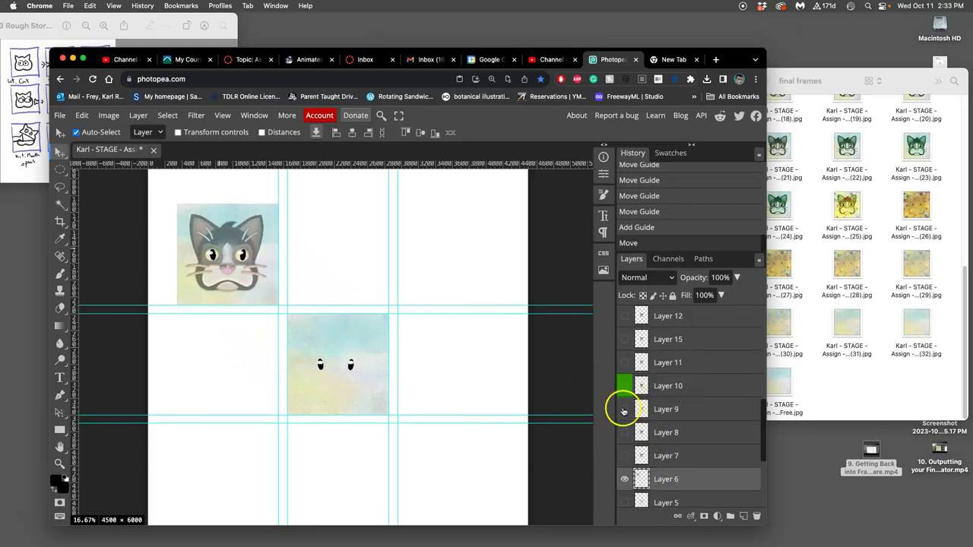
{"action": "left_click", "coordinate": [624, 409]}
{"action": "left_click", "coordinate": [623, 409]}
{"action": "left_click", "coordinate": [623, 433]}
{"action": "left_click", "coordinate": [623, 433]}
{"action": "left_click", "coordinate": [625, 456]}
{"action": "left_click", "coordinate": [29, 164]}
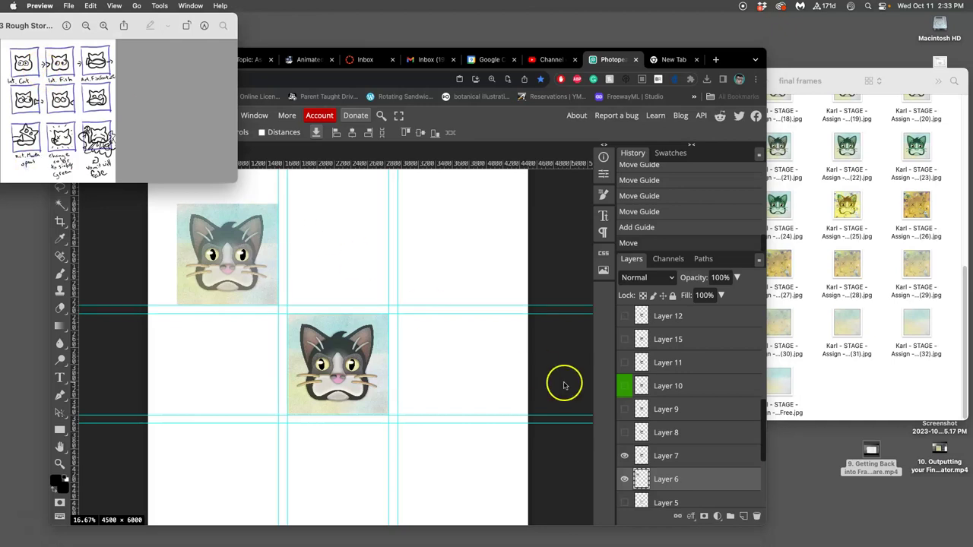
{"action": "left_click", "coordinate": [623, 435]}
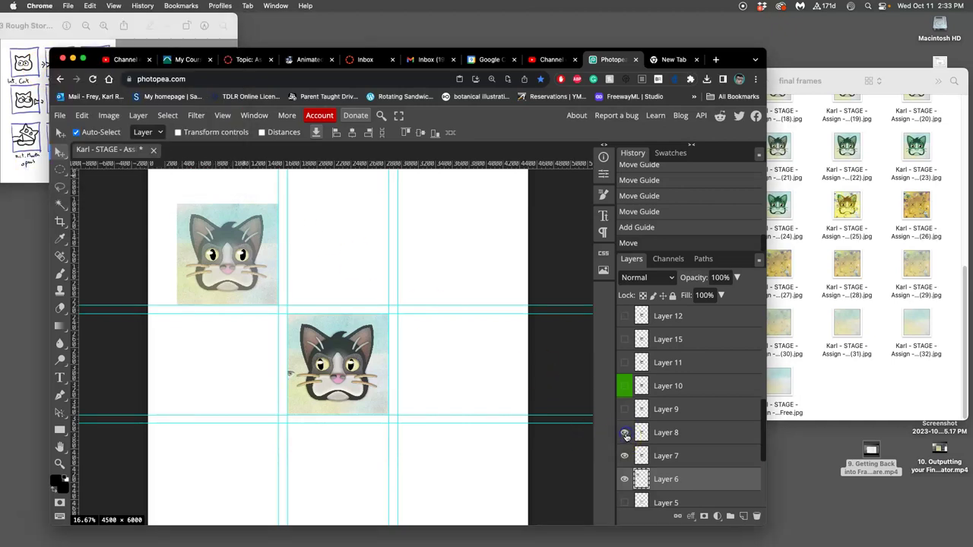
{"action": "left_click", "coordinate": [626, 434]}
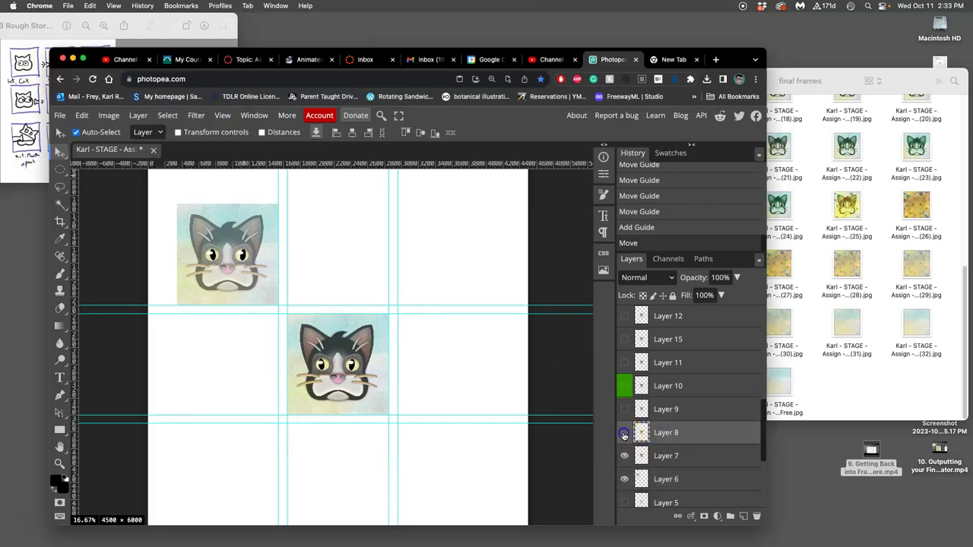
{"action": "left_click", "coordinate": [670, 435]}
{"action": "mouse_move", "coordinate": [671, 437]}
{"action": "left_mouse_down"}
{"action": "mouse_move", "coordinate": [352, 265]}
{"action": "mouse_move", "coordinate": [667, 430]}
{"action": "left_mouse_up"}
{"action": "left_click", "coordinate": [434, 406]}
{"action": "left_click_drag", "start_coordinate": [377, 393], "coordinate": [360, 282]}
- Show Layer 9's fish frame and move it into the top-right slot
{"action": "left_click", "coordinate": [625, 409]}
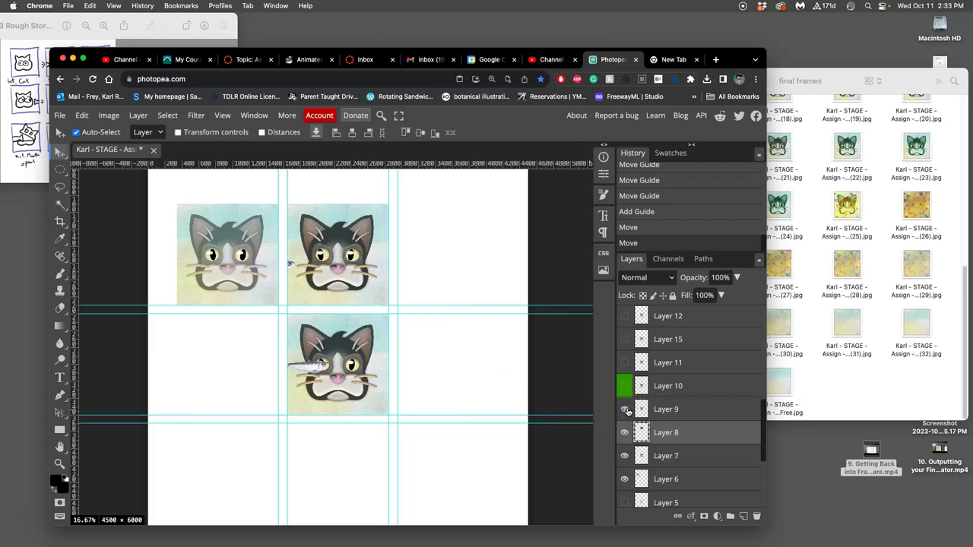
{"action": "left_click", "coordinate": [363, 384]}
{"action": "left_click_drag", "start_coordinate": [360, 385], "coordinate": [472, 274]}
- Reveal Layers 10 and 11, select Layer 10, and turn off automatic layer picking
{"action": "left_click", "coordinate": [625, 386]}
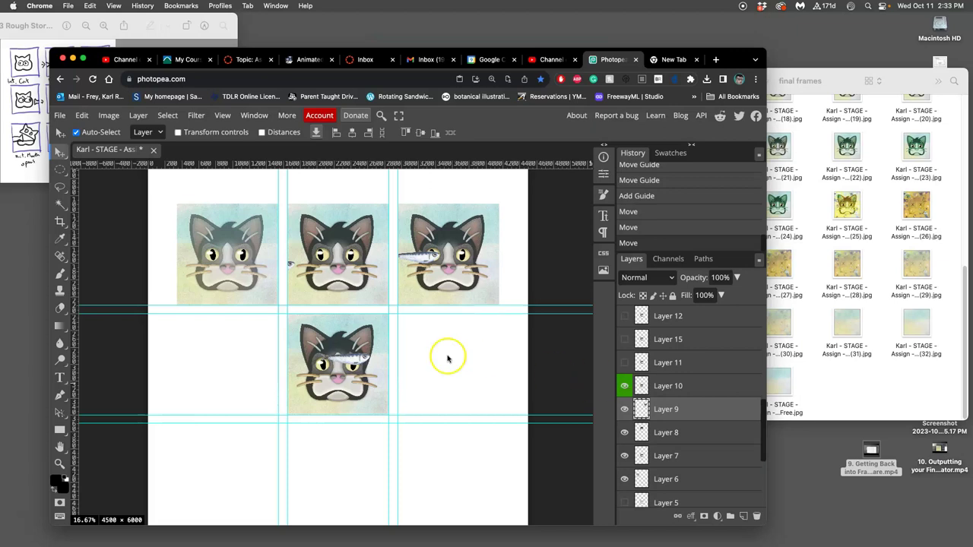
{"action": "left_click", "coordinate": [625, 363]}
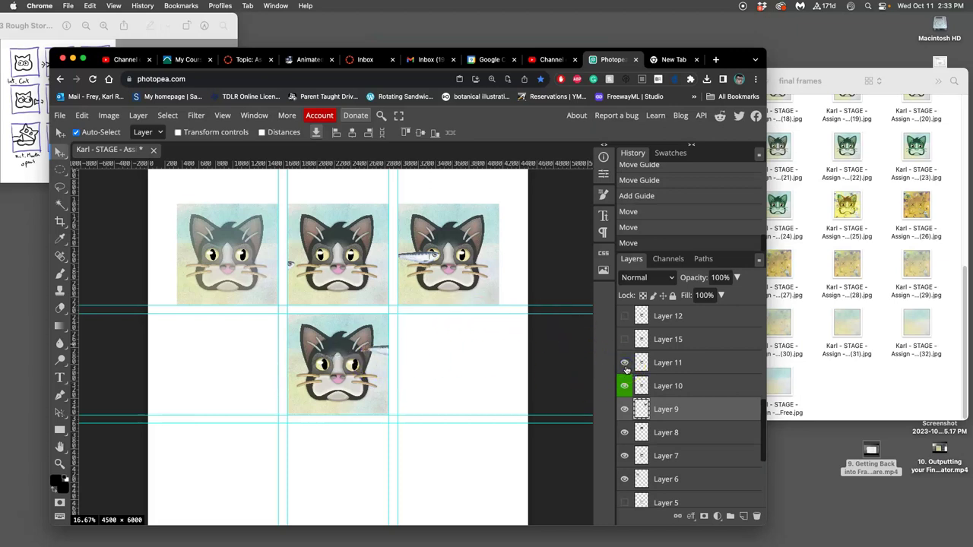
{"action": "scroll", "coordinate": [500, 369], "scroll_direction": "up", "scroll_amount": 1}
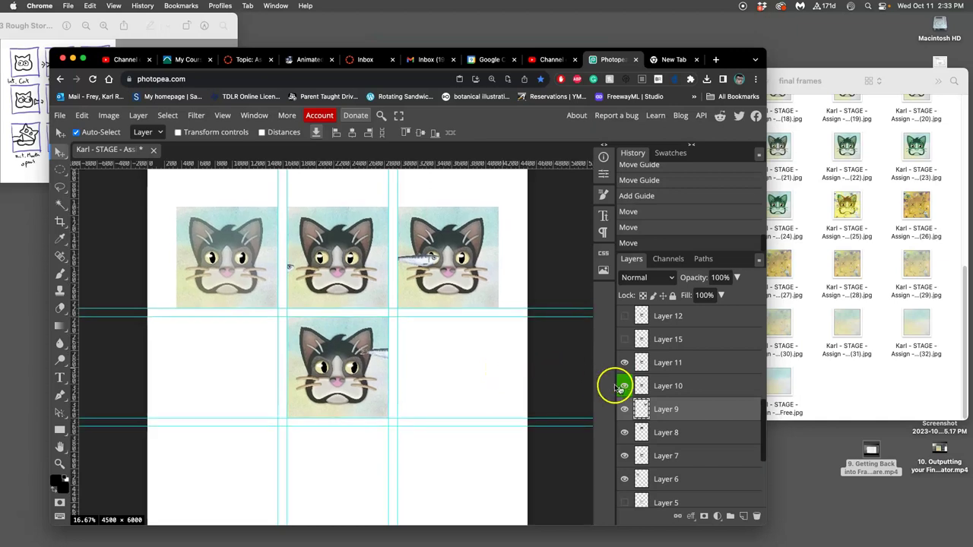
{"action": "left_click", "coordinate": [657, 387]}
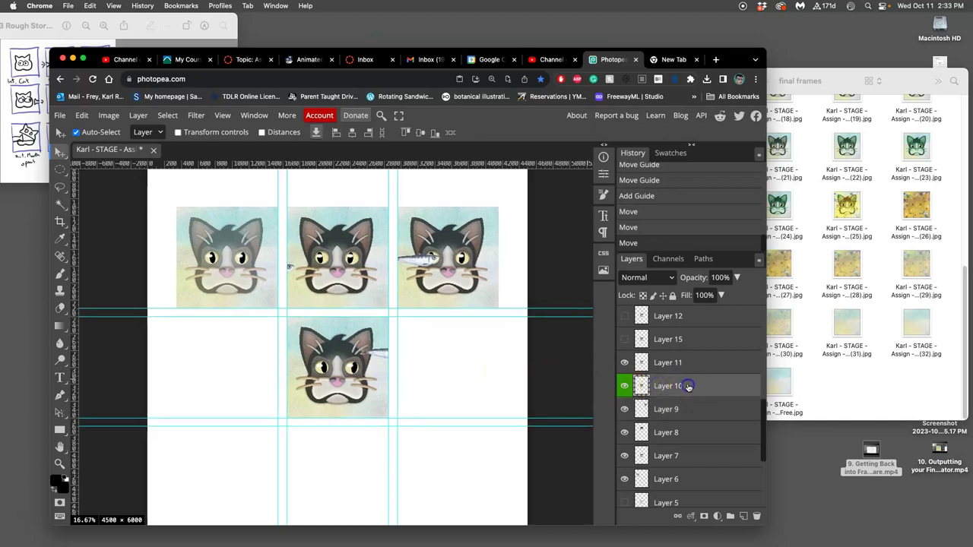
{"action": "left_click", "coordinate": [702, 408]}
{"action": "left_click", "coordinate": [703, 390]}
{"action": "left_click", "coordinate": [76, 132]}
- Place the fish-eyed cat in the second row's left slot, then label Layer 11 green and Layer 10 gray
{"action": "left_click_drag", "start_coordinate": [343, 346], "coordinate": [232, 347]}
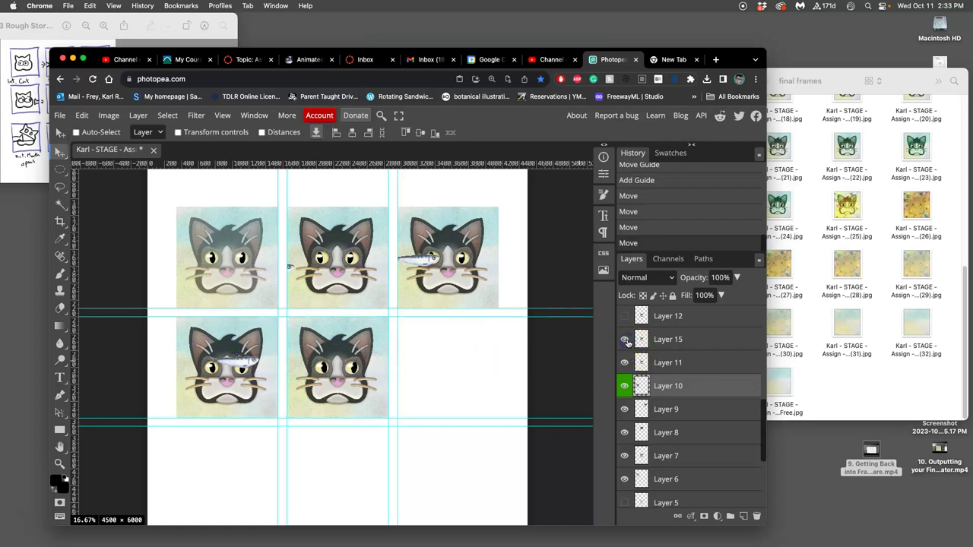
{"action": "scroll", "coordinate": [635, 343], "scroll_direction": "up", "scroll_amount": 2}
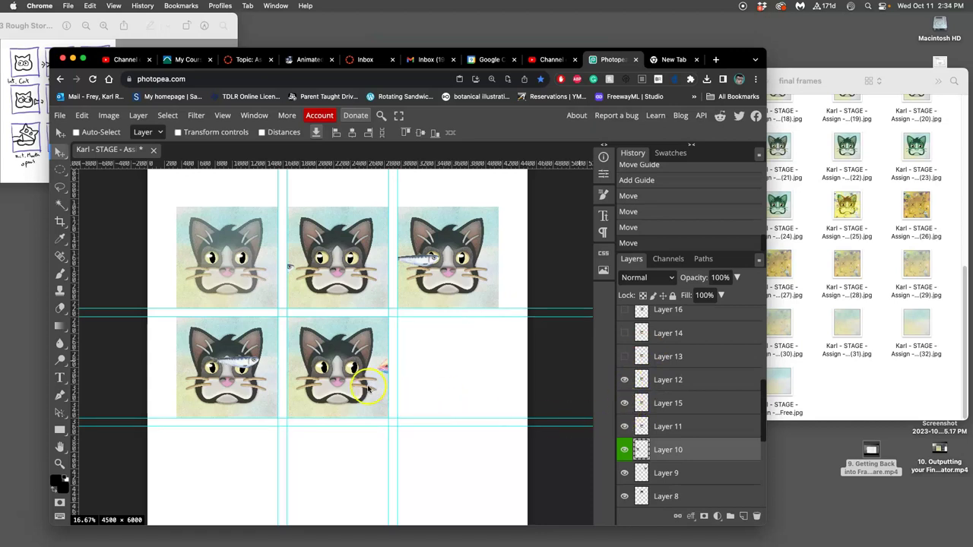
{"action": "left_click", "coordinate": [625, 404]}
{"action": "right_click", "coordinate": [628, 422]}
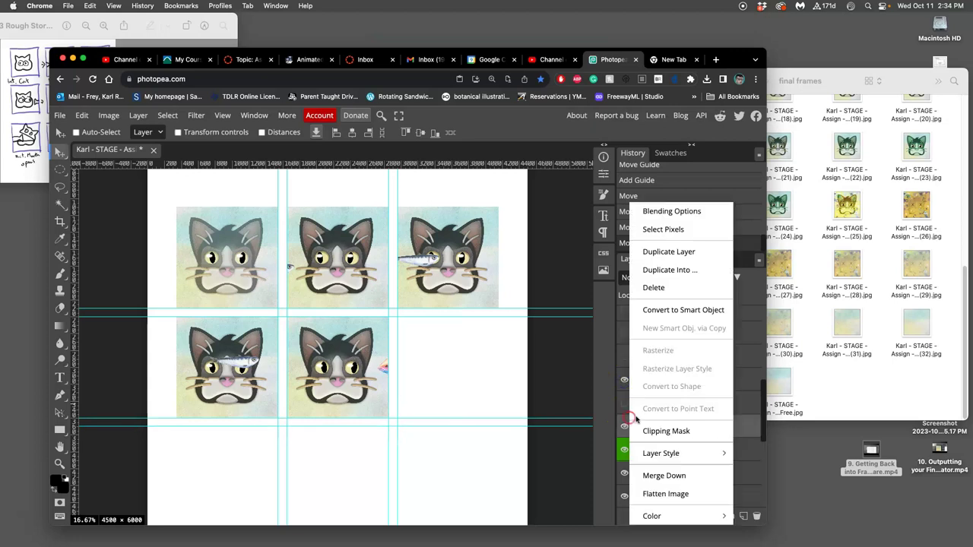
{"action": "mouse_move", "coordinate": [668, 516]}
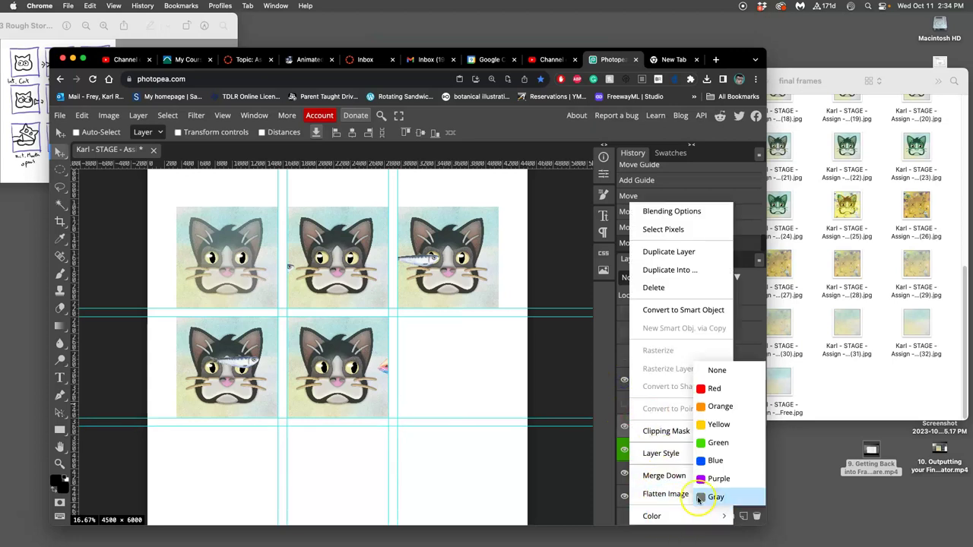
{"action": "left_click", "coordinate": [718, 442]}
{"action": "right_click", "coordinate": [628, 450]}
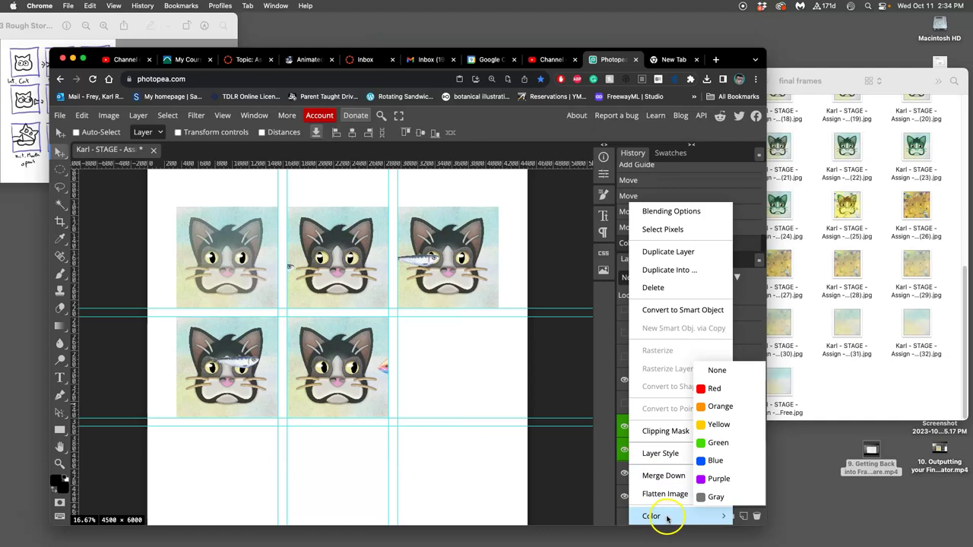
{"action": "left_click", "coordinate": [711, 497]}
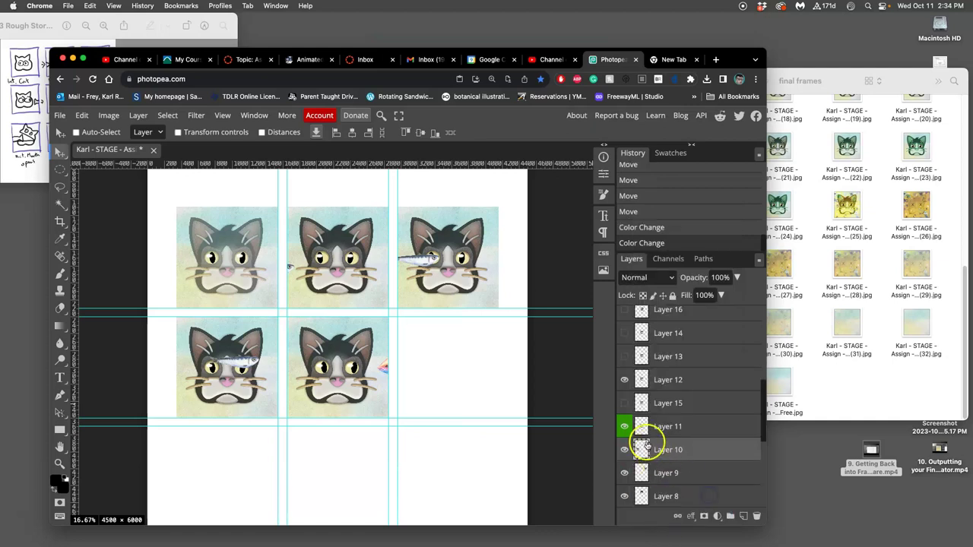
- Hide Layer 15 and move Layer 12's cat toward the right slot, checking the rough storyboard sketch
{"action": "left_click_drag", "start_coordinate": [630, 413], "coordinate": [626, 383]}
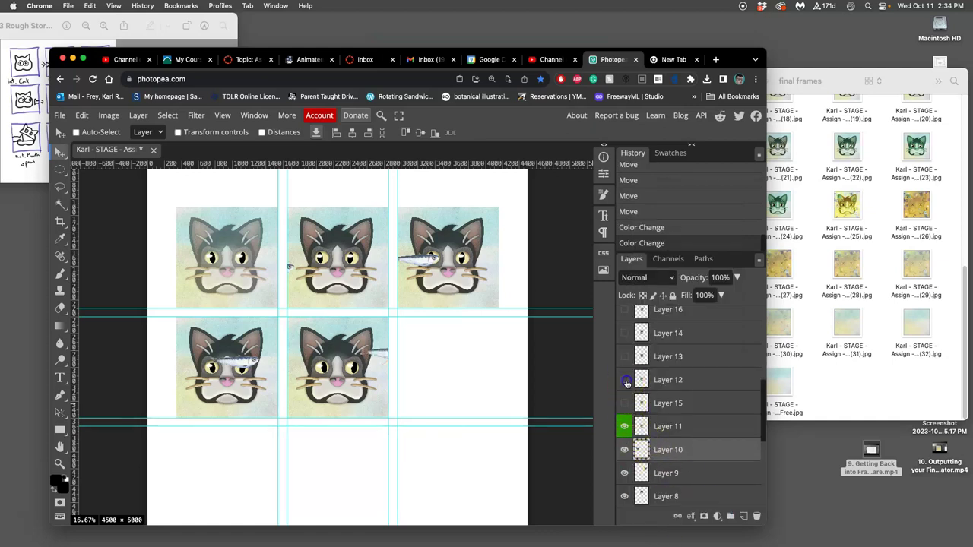
{"action": "left_click", "coordinate": [682, 380]}
{"action": "left_click_drag", "start_coordinate": [377, 398], "coordinate": [490, 396]}
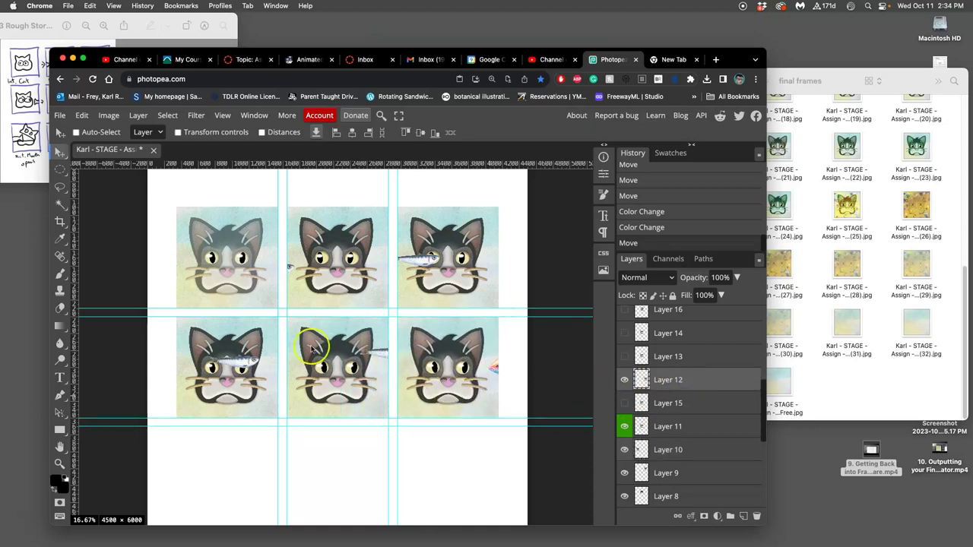
{"action": "left_click", "coordinate": [31, 157]}
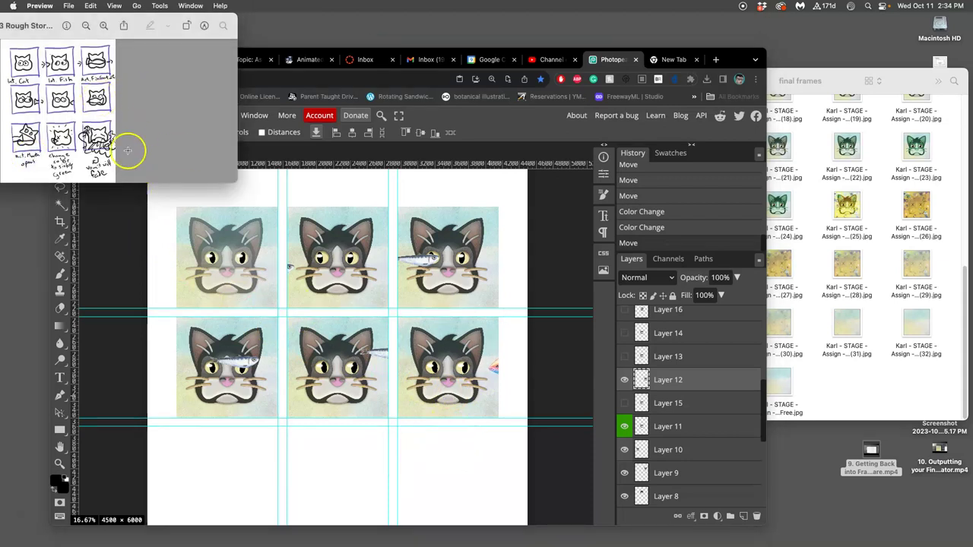
{"action": "left_click", "coordinate": [478, 473]}
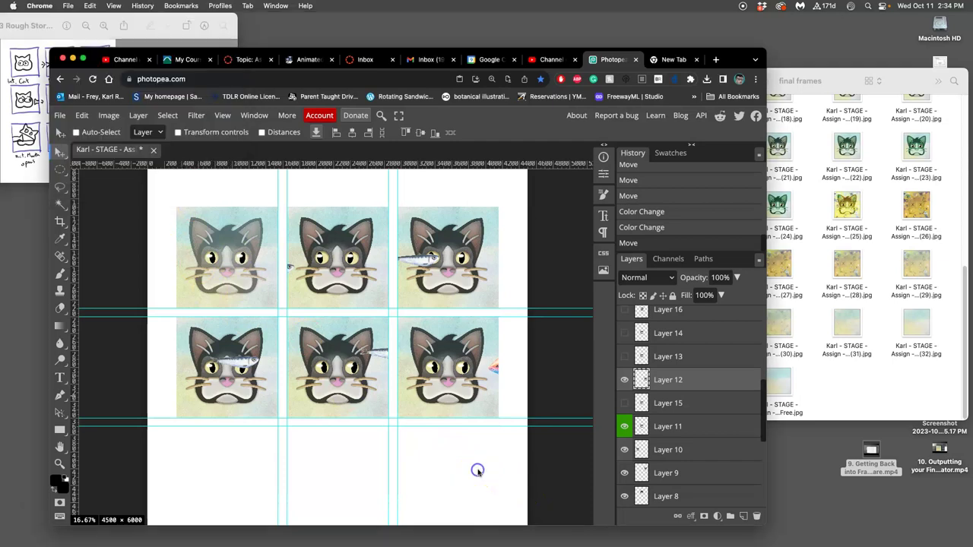
{"action": "scroll", "coordinate": [430, 443], "scroll_direction": "left", "scroll_amount": 2}
{"action": "scroll", "coordinate": [430, 444], "scroll_direction": "down", "scroll_amount": 2}
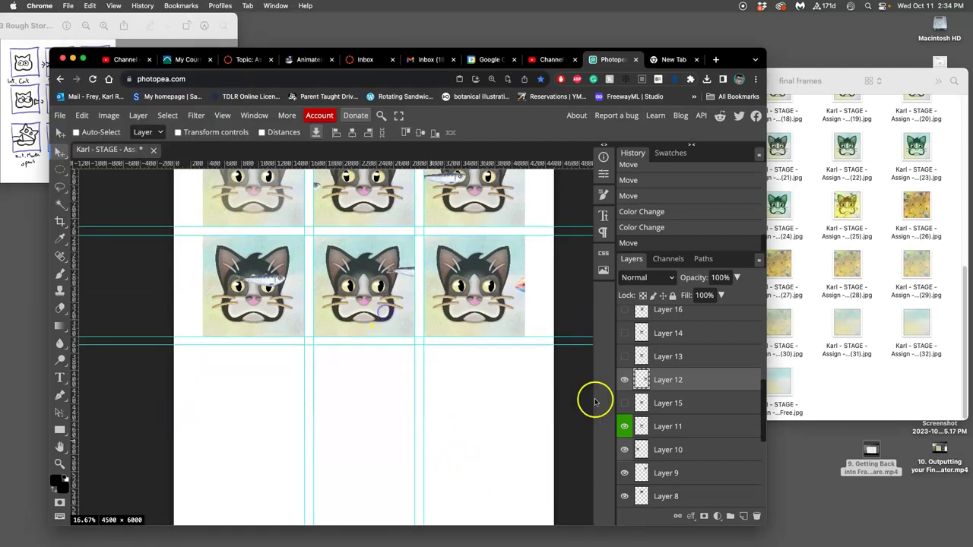
- Hide Layer 11, label Layer 12 green, and move its cat into the second-row middle slot
{"action": "left_click", "coordinate": [624, 426]}
{"action": "right_click", "coordinate": [629, 390]}
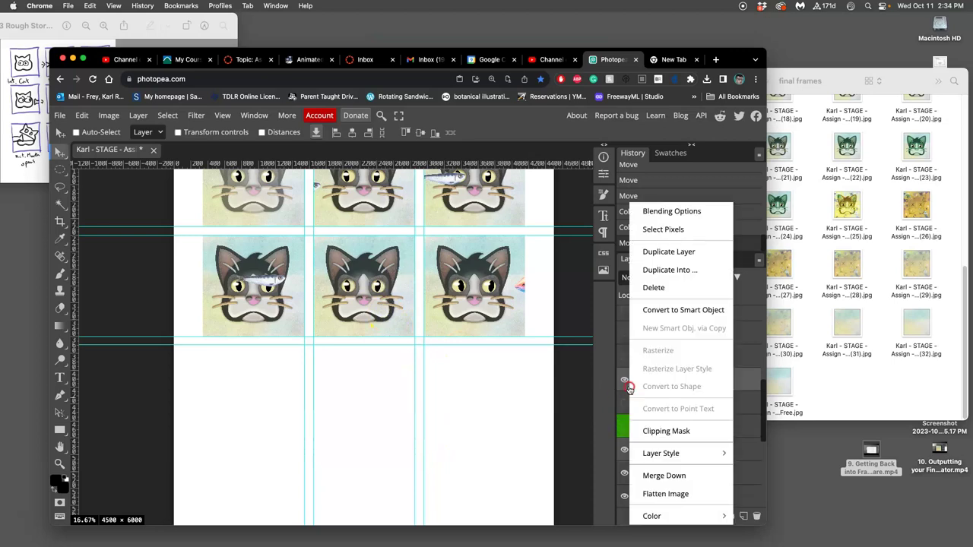
{"action": "mouse_move", "coordinate": [688, 516]}
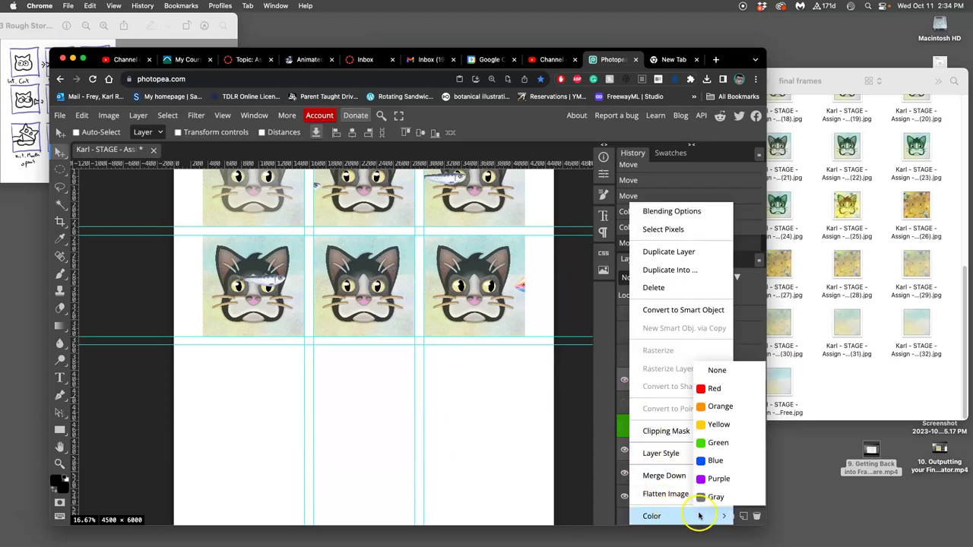
{"action": "left_click", "coordinate": [716, 443]}
{"action": "left_click_drag", "start_coordinate": [505, 327], "coordinate": [398, 328]}
- Put Layer 13's rainbow fish frame in the second row's third slot, show Layer 14, and turn on a grid
{"action": "scroll", "coordinate": [495, 395], "scroll_direction": "up", "scroll_amount": 3}
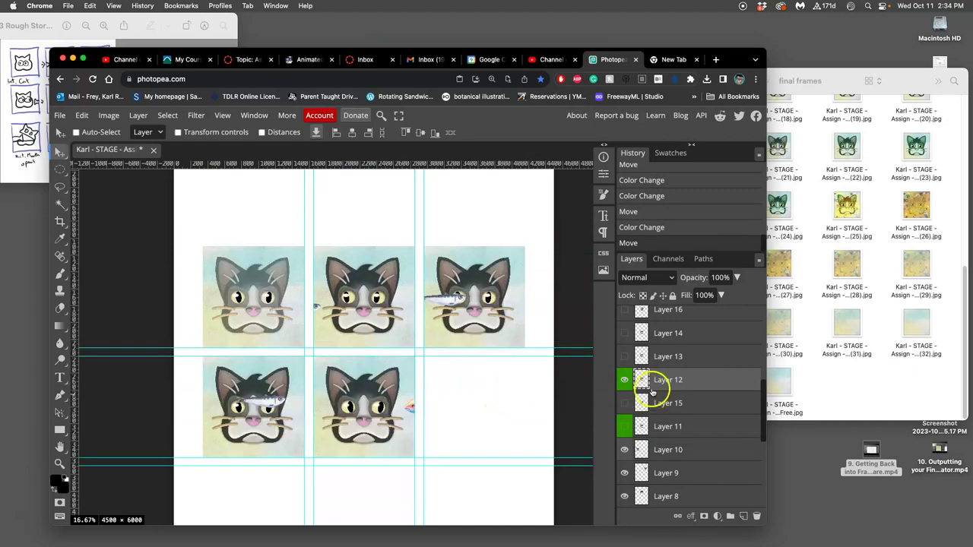
{"action": "left_click", "coordinate": [625, 358]}
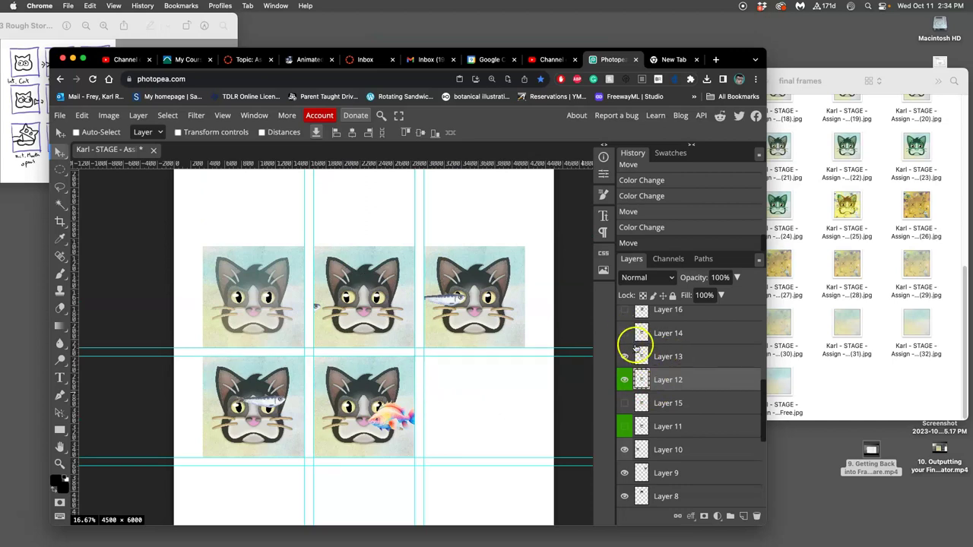
{"action": "left_click", "coordinate": [688, 356]}
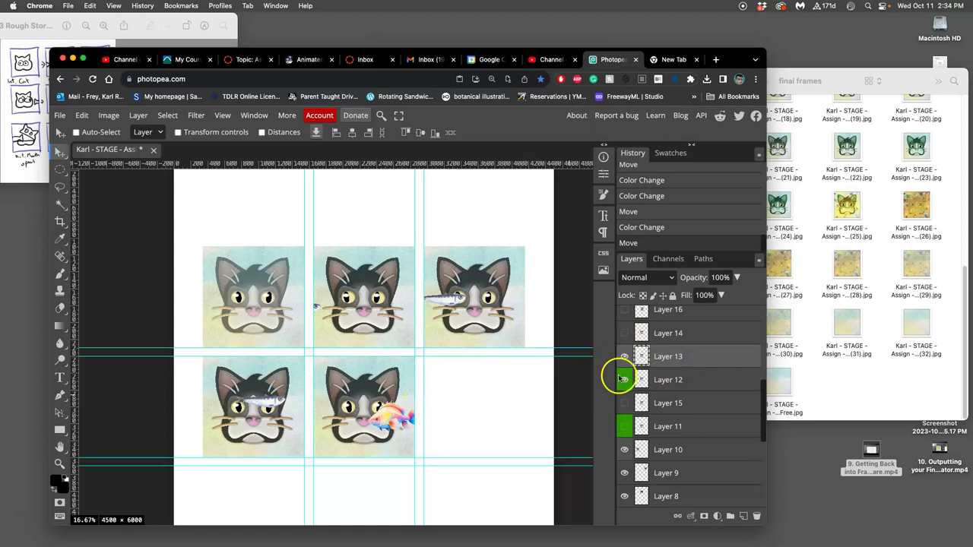
{"action": "left_click_drag", "start_coordinate": [342, 416], "coordinate": [460, 416]}
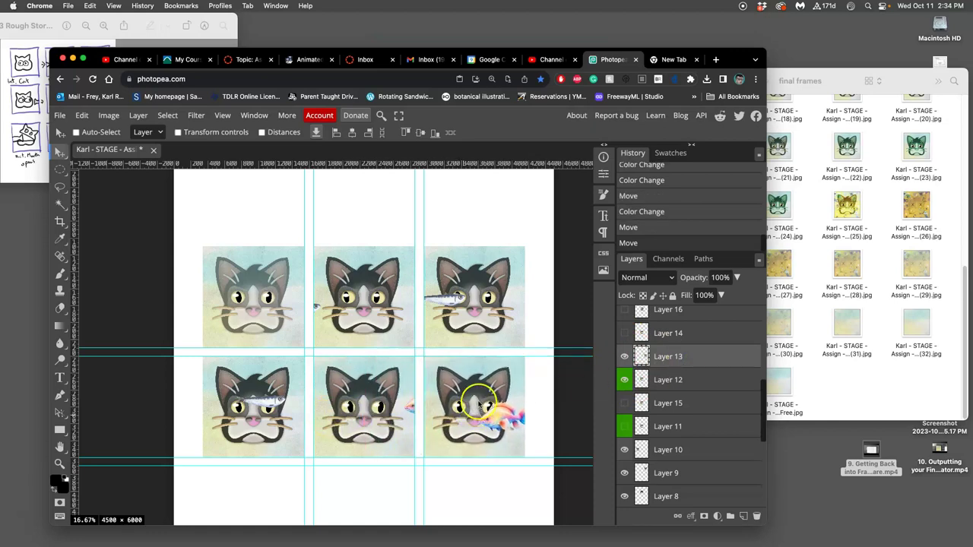
{"action": "left_click", "coordinate": [625, 334]}
{"action": "scroll", "coordinate": [544, 351], "scroll_direction": "down", "scroll_amount": 1}
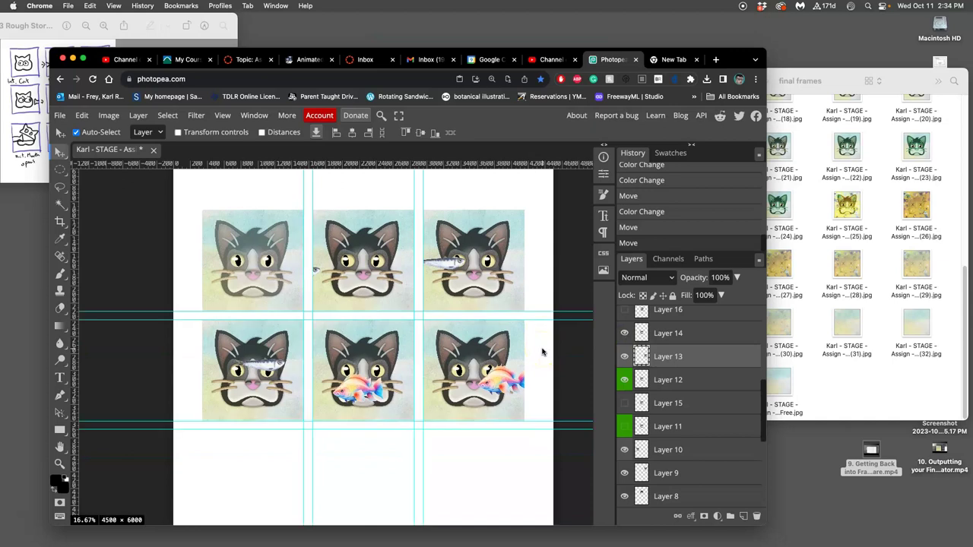
{"action": "key", "text": "super+apostrophe"}
{"action": "key", "text": "super+apostrophe"}
{"action": "key", "text": "super+apostrophe"}
{"action": "key", "text": "super+apostrophe"}
{"action": "key", "text": "super+apostrophe"}
{"action": "key", "text": "super+apostrophe"}
{"action": "key", "text": "super+apostrophe"}
{"action": "key", "text": "super+apostrophe"}
- Check Layer 14's fish frame, then hide it
{"action": "left_click", "coordinate": [625, 334]}
{"action": "left_click", "coordinate": [624, 334]}
{"action": "left_click", "coordinate": [669, 333]}
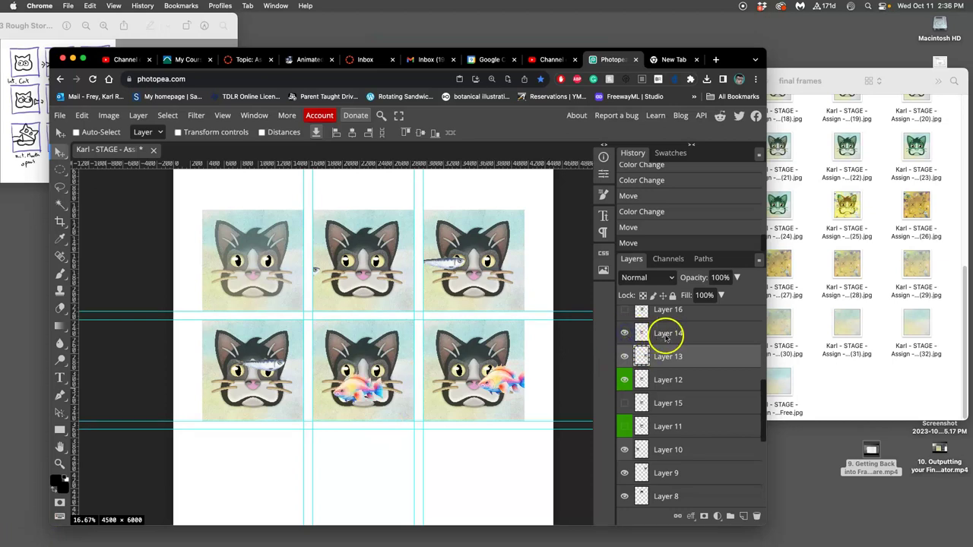
{"action": "left_click", "coordinate": [388, 376]}
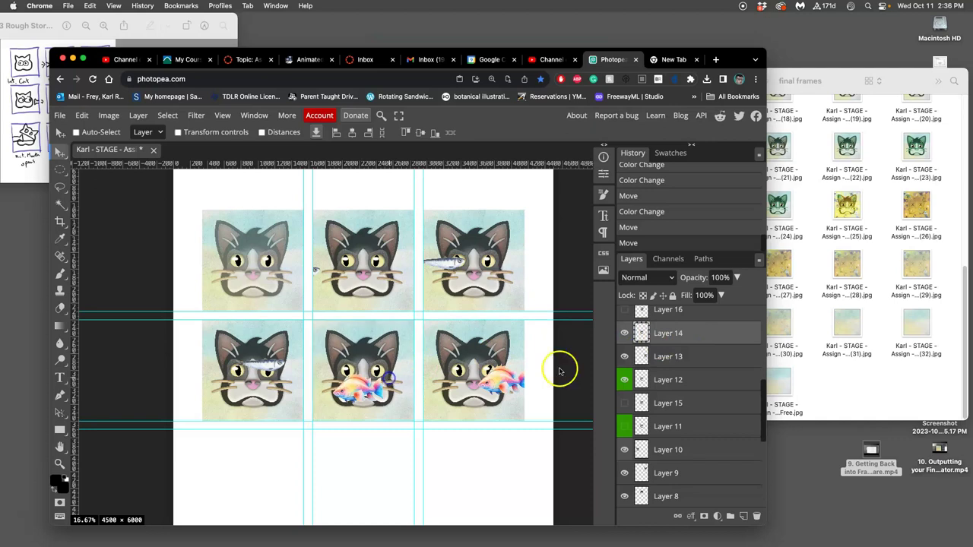
{"action": "left_click", "coordinate": [625, 334]}
{"action": "scroll", "coordinate": [677, 365], "scroll_direction": "up", "scroll_amount": 1}
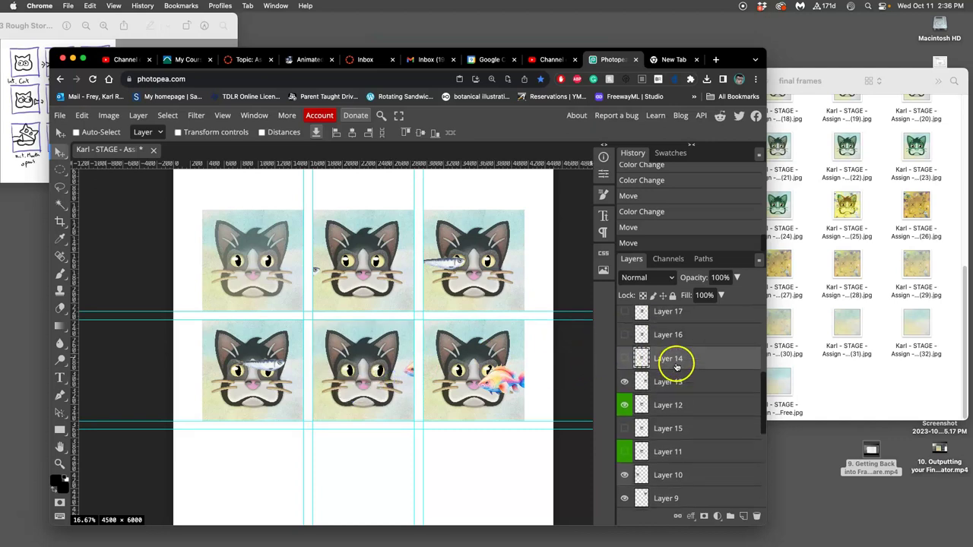
- Show Layer 16's cat-eating-fish frame and drag it into the bottom-left panel
{"action": "left_click", "coordinate": [625, 335]}
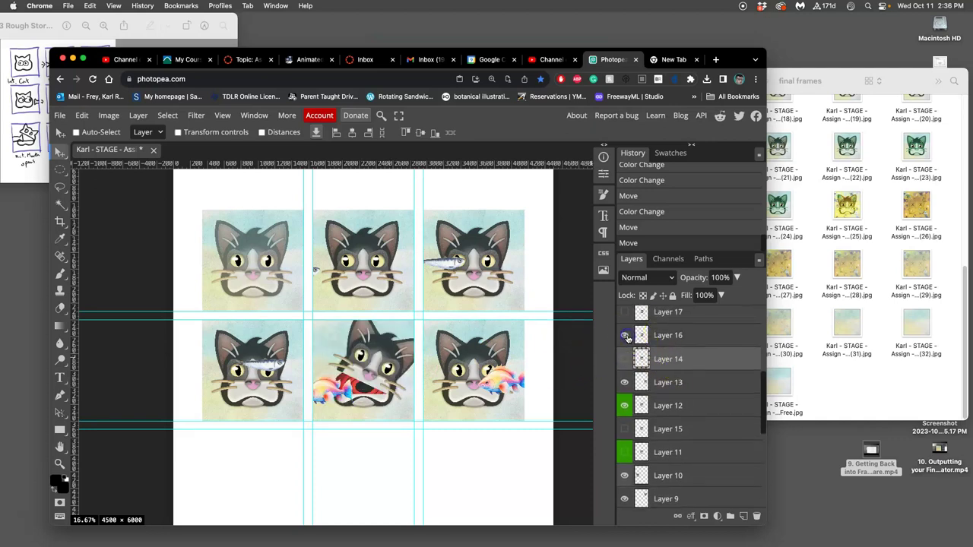
{"action": "left_click", "coordinate": [684, 343]}
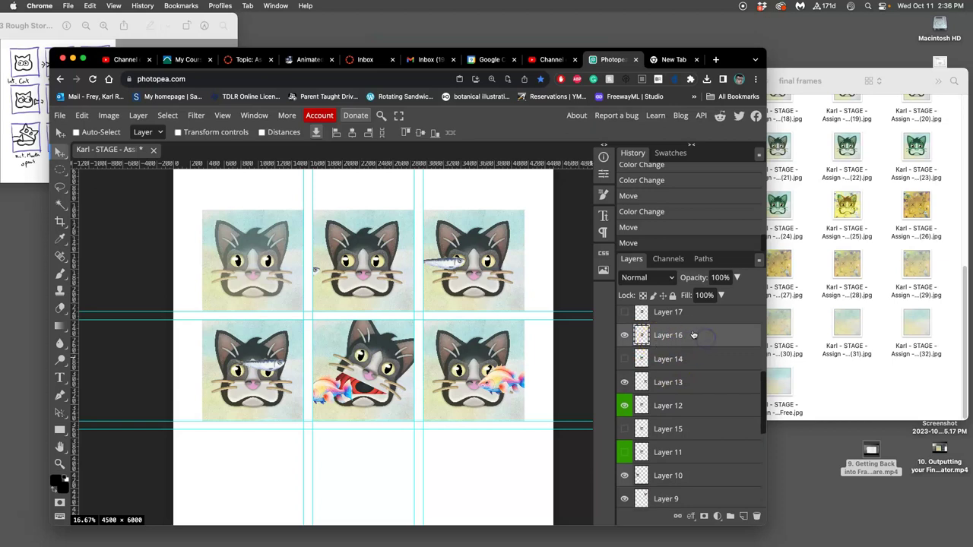
{"action": "left_click", "coordinate": [670, 382]}
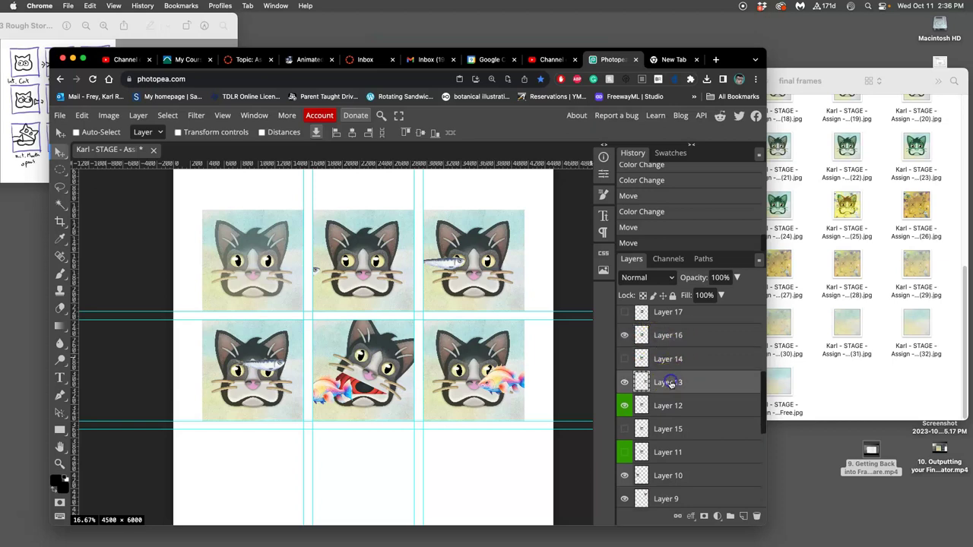
{"action": "left_click", "coordinate": [706, 339]}
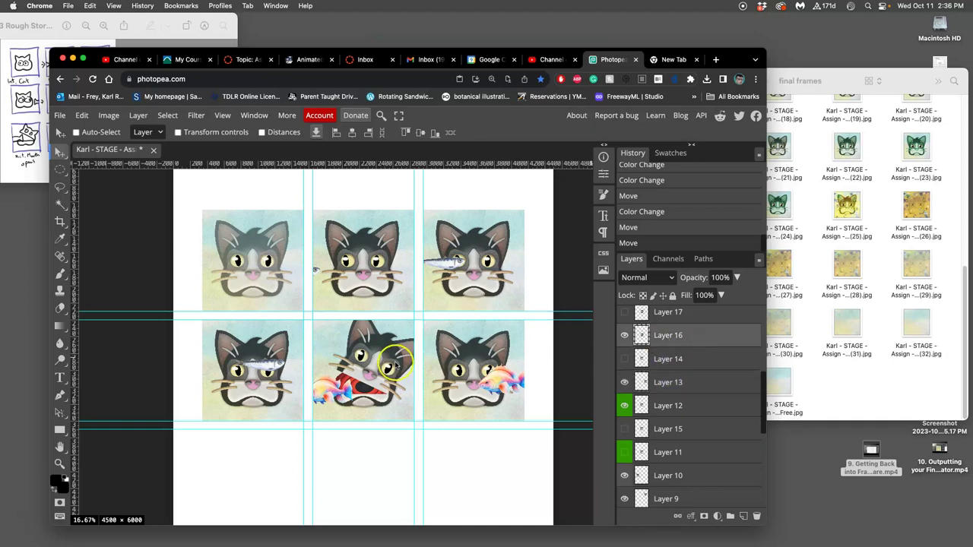
{"action": "left_click_drag", "start_coordinate": [388, 366], "coordinate": [279, 473]}
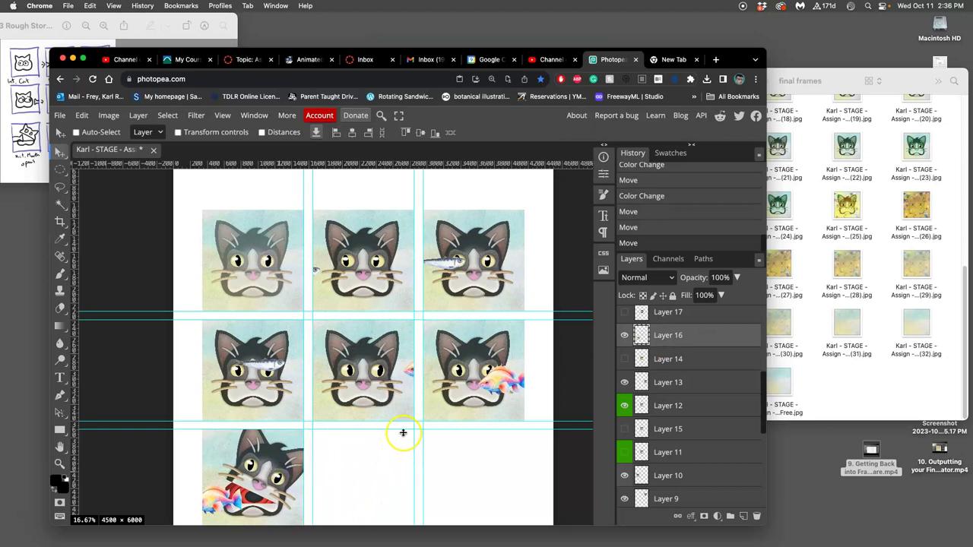
{"action": "scroll", "coordinate": [403, 433], "scroll_direction": "down", "scroll_amount": 2}
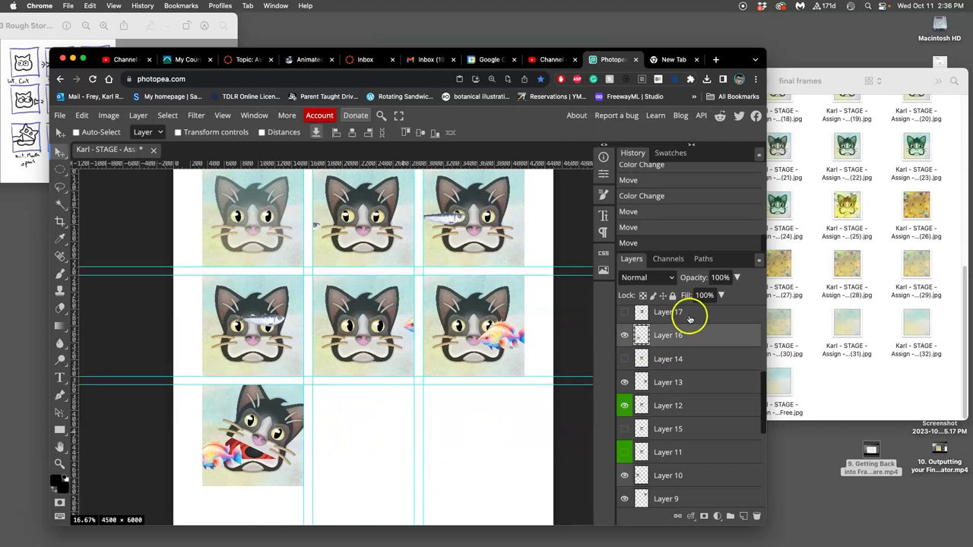
{"action": "scroll", "coordinate": [684, 316], "scroll_direction": "up", "scroll_amount": 3}
- Compare the Layer 16–18 fish-cat frames and settle Layer 17's in the bottom-left panel
{"action": "left_click", "coordinate": [625, 405]}
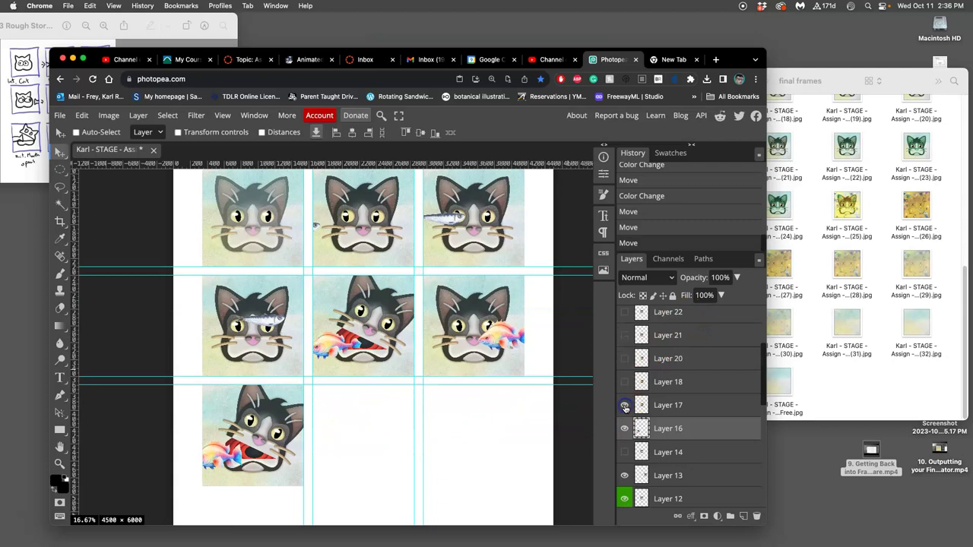
{"action": "left_click", "coordinate": [626, 406]}
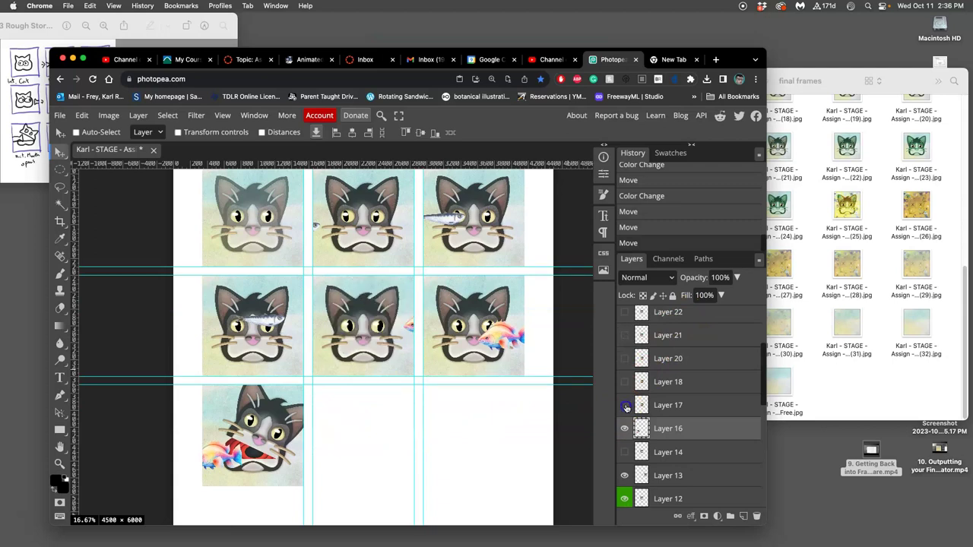
{"action": "left_click", "coordinate": [625, 405]}
{"action": "left_click", "coordinate": [625, 382]}
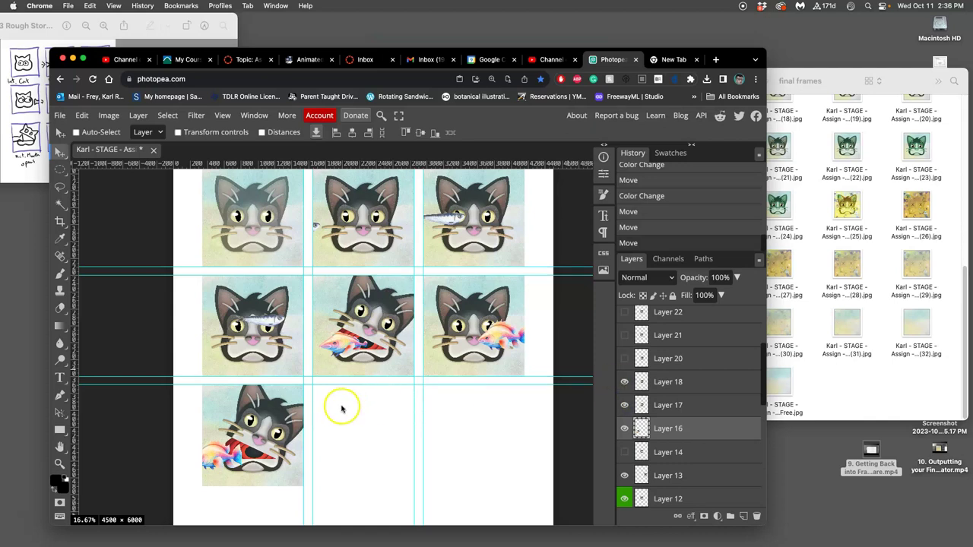
{"action": "left_click", "coordinate": [625, 428]}
{"action": "left_click", "coordinate": [660, 382]}
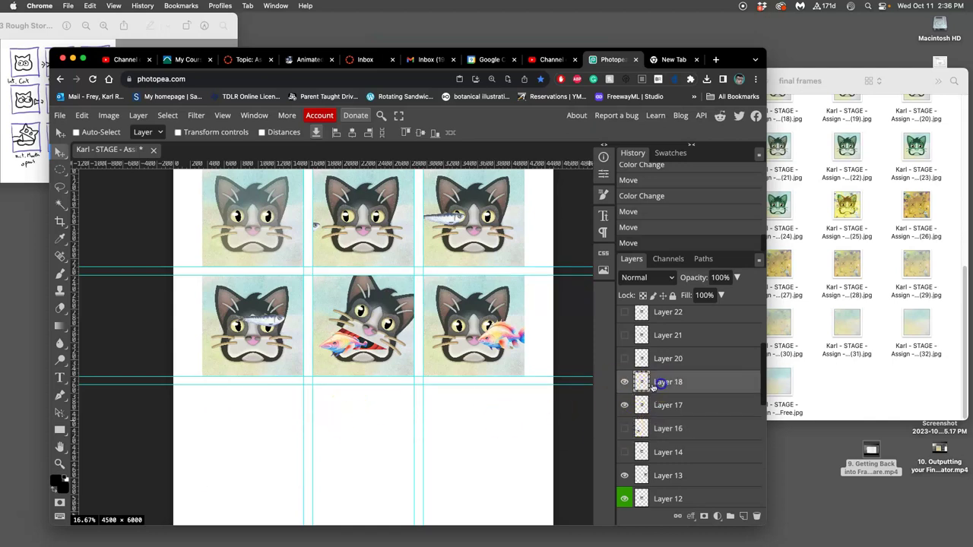
{"action": "left_click_drag", "start_coordinate": [397, 339], "coordinate": [286, 446]}
{"action": "left_click", "coordinate": [624, 381]}
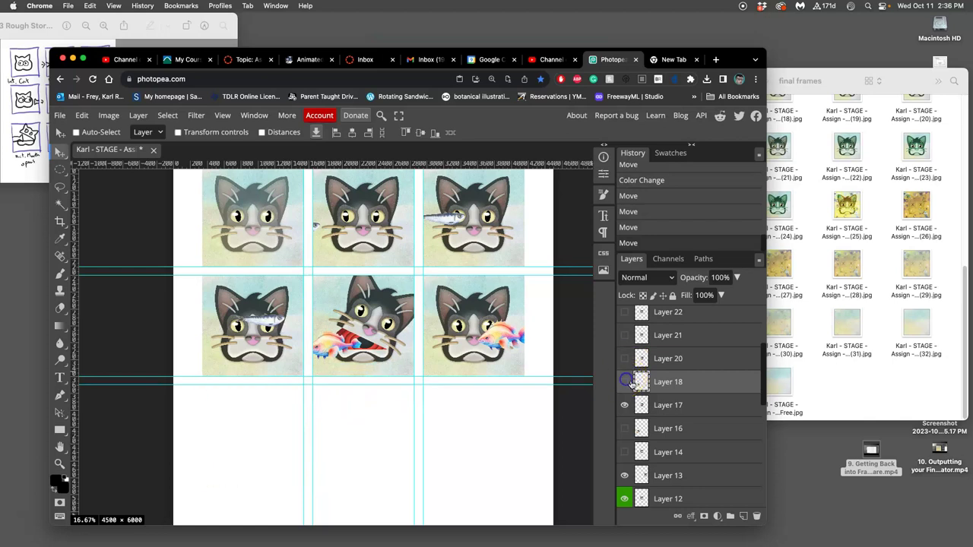
{"action": "left_click", "coordinate": [658, 405]}
{"action": "left_click_drag", "start_coordinate": [393, 352], "coordinate": [283, 461]}
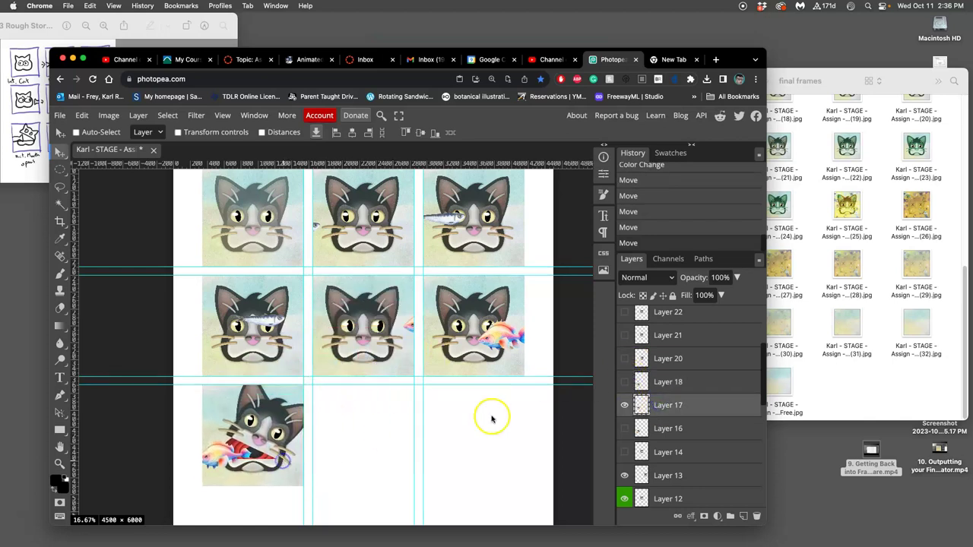
- Toggle Layers 20, 23 and 24 on and off to compare candidate cats for the centre panel
{"action": "left_click", "coordinate": [624, 358]}
{"action": "left_click", "coordinate": [642, 358]}
{"action": "left_click", "coordinate": [624, 358]}
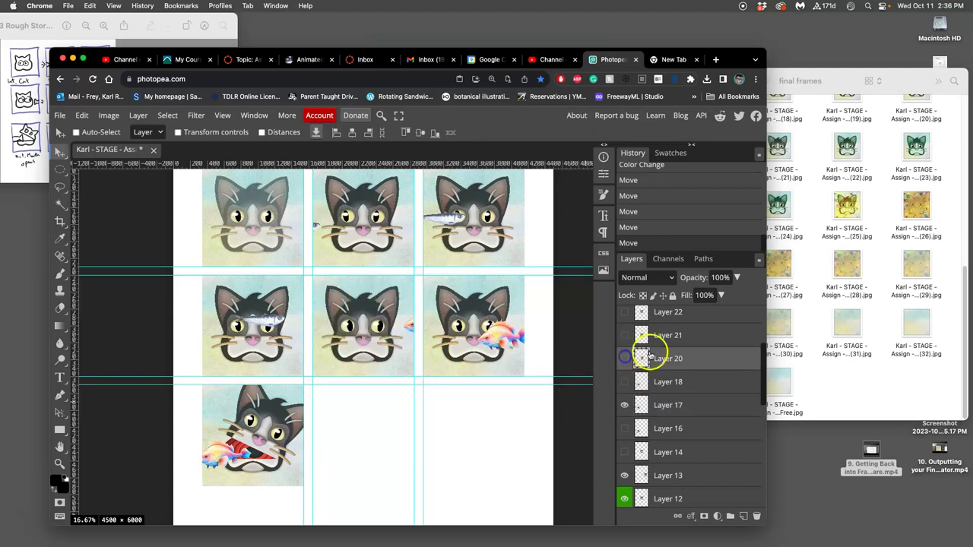
{"action": "scroll", "coordinate": [652, 350], "scroll_direction": "up", "scroll_amount": 1}
{"action": "left_click", "coordinate": [626, 340]}
{"action": "left_click", "coordinate": [626, 317]}
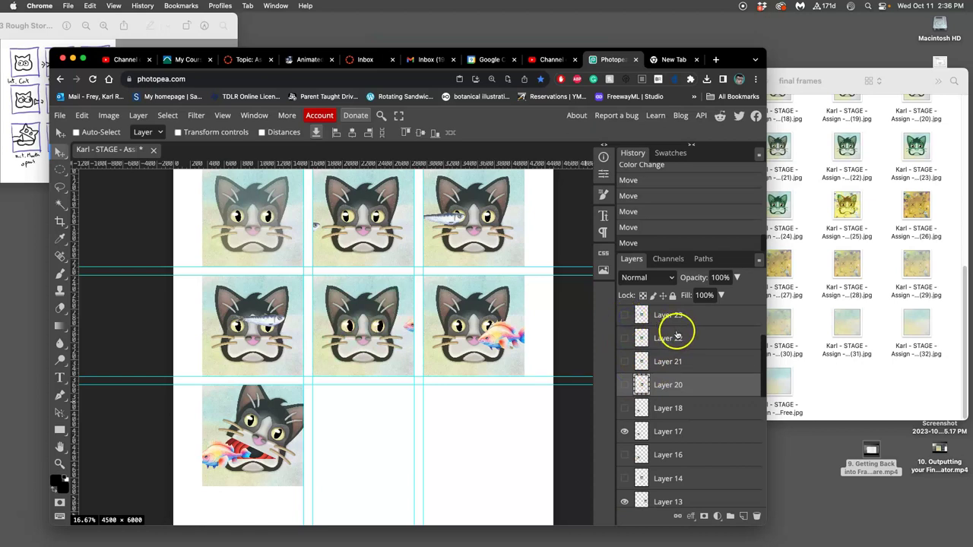
{"action": "scroll", "coordinate": [765, 348], "scroll_direction": "up", "scroll_amount": 1}
{"action": "scroll", "coordinate": [765, 348], "scroll_direction": "up", "scroll_amount": 2}
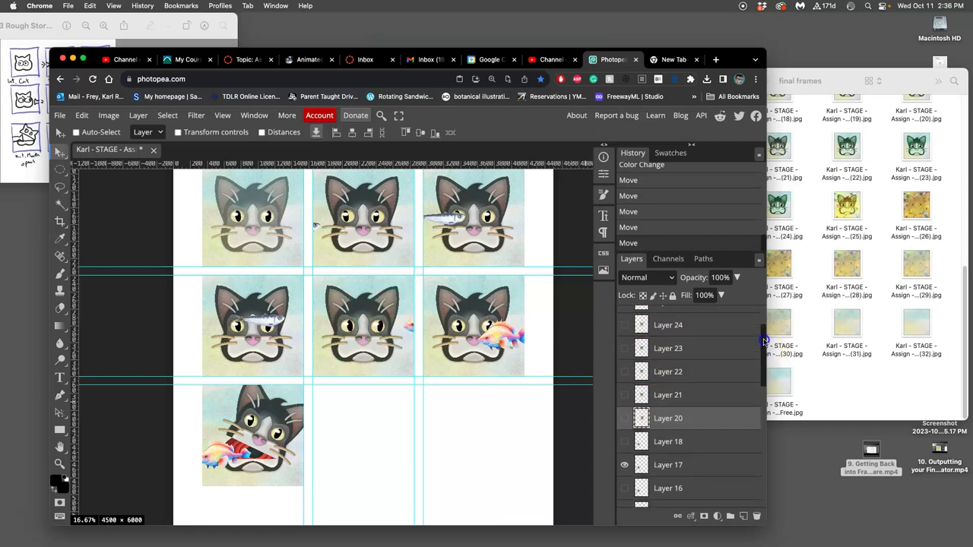
{"action": "left_click", "coordinate": [626, 330]}
{"action": "left_click", "coordinate": [626, 332]}
{"action": "scroll", "coordinate": [753, 347], "scroll_direction": "up", "scroll_amount": 2}
{"action": "left_click", "coordinate": [627, 363]}
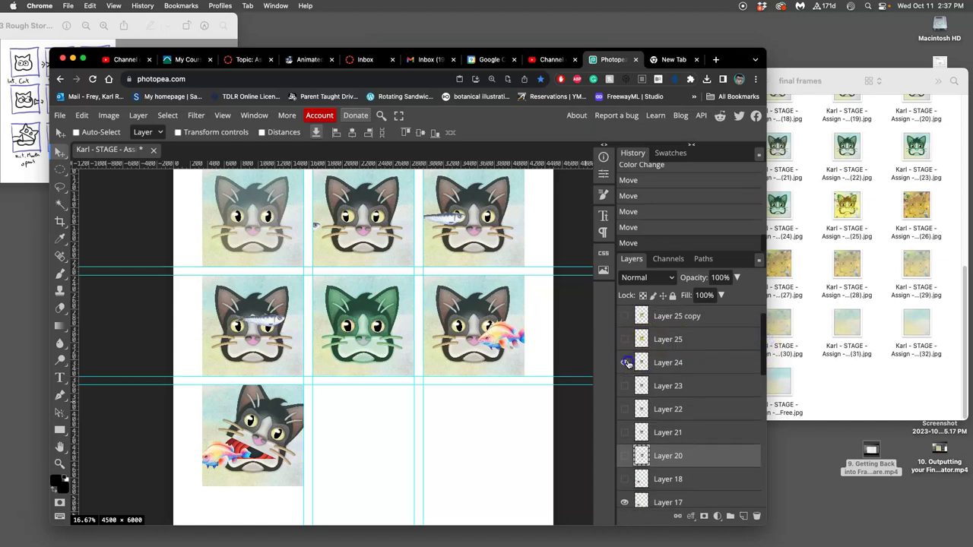
- Keep Layer 23's green cat visible and move it into the bottom-middle panel
{"action": "left_click", "coordinate": [625, 408]}
{"action": "left_click", "coordinate": [625, 363]}
{"action": "left_click", "coordinate": [625, 387]}
{"action": "left_click", "coordinate": [624, 409]}
{"action": "left_click", "coordinate": [669, 386]}
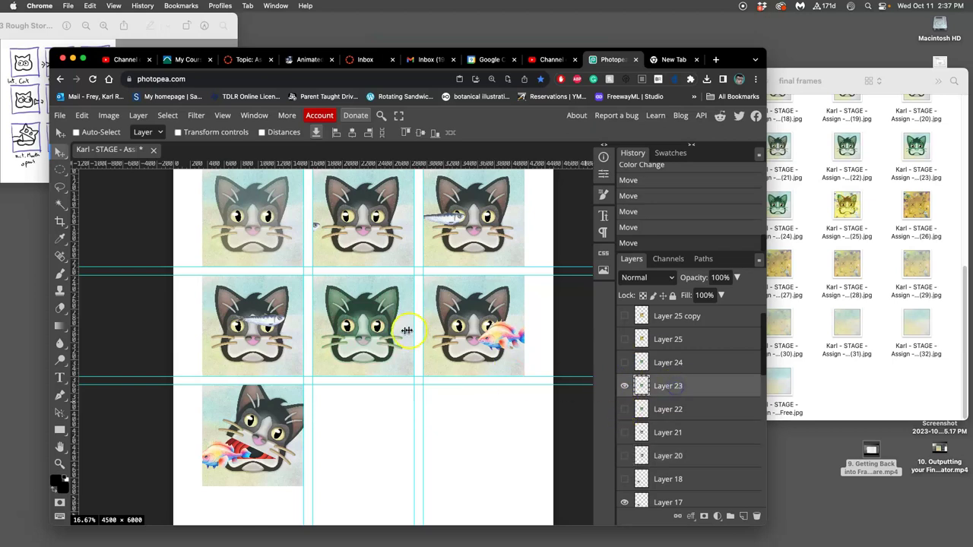
{"action": "left_click_drag", "start_coordinate": [393, 334], "coordinate": [383, 447]}
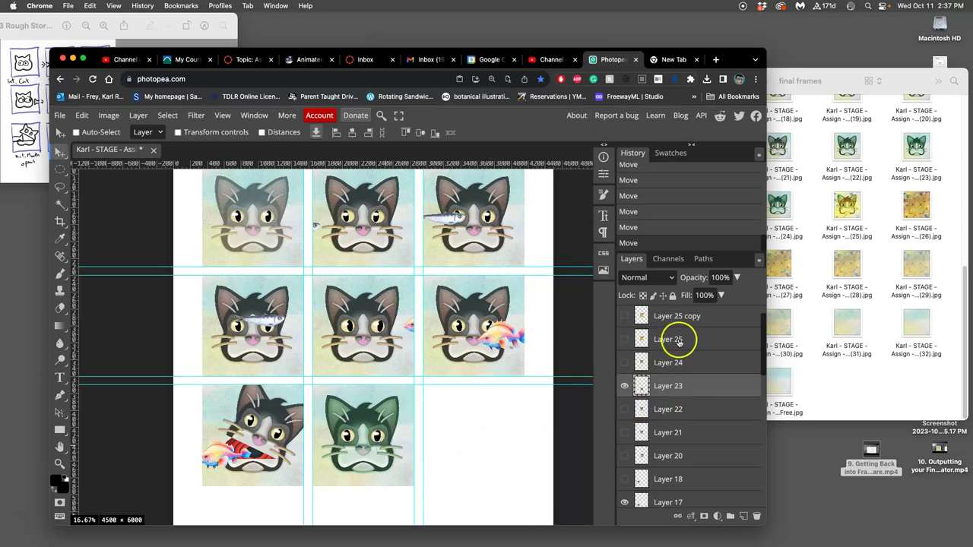
- Show Layer 25's yellow cat and Layer 25 copy's yellow texture together
{"action": "left_click", "coordinate": [625, 364]}
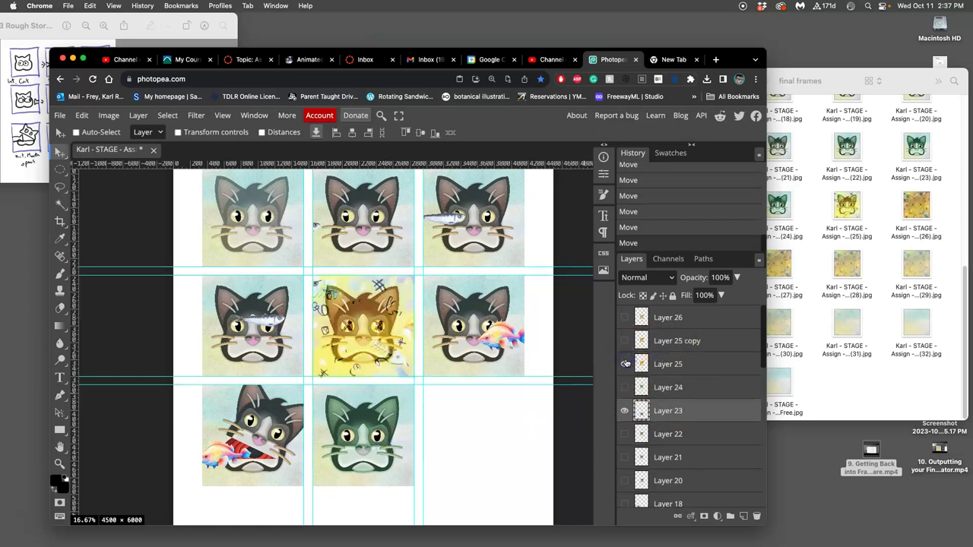
{"action": "left_click", "coordinate": [625, 342]}
{"action": "left_click", "coordinate": [624, 318]}
{"action": "left_click", "coordinate": [623, 341]}
{"action": "left_click", "coordinate": [625, 318]}
{"action": "left_click", "coordinate": [624, 341]}
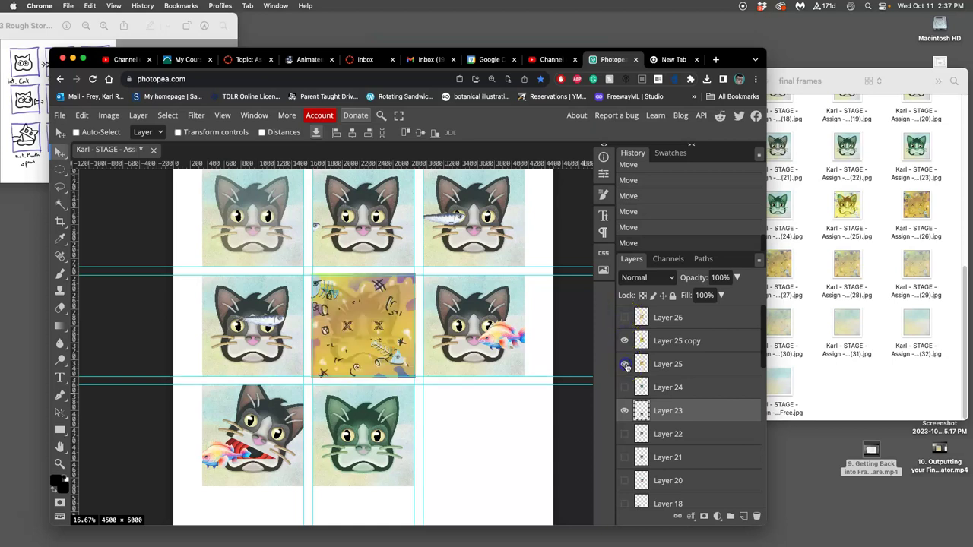
{"action": "left_click", "coordinate": [625, 365]}
- Lower Layer 25 copy's opacity to 68% and select Layer 25 for merging
{"action": "left_click", "coordinate": [676, 342]}
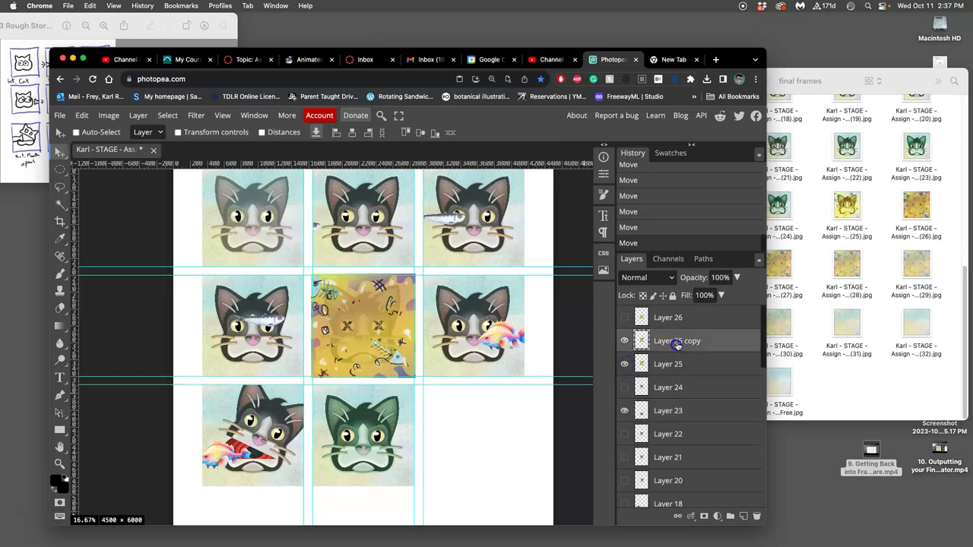
{"action": "left_click", "coordinate": [737, 278]}
{"action": "left_click_drag", "start_coordinate": [738, 295], "coordinate": [713, 295]}
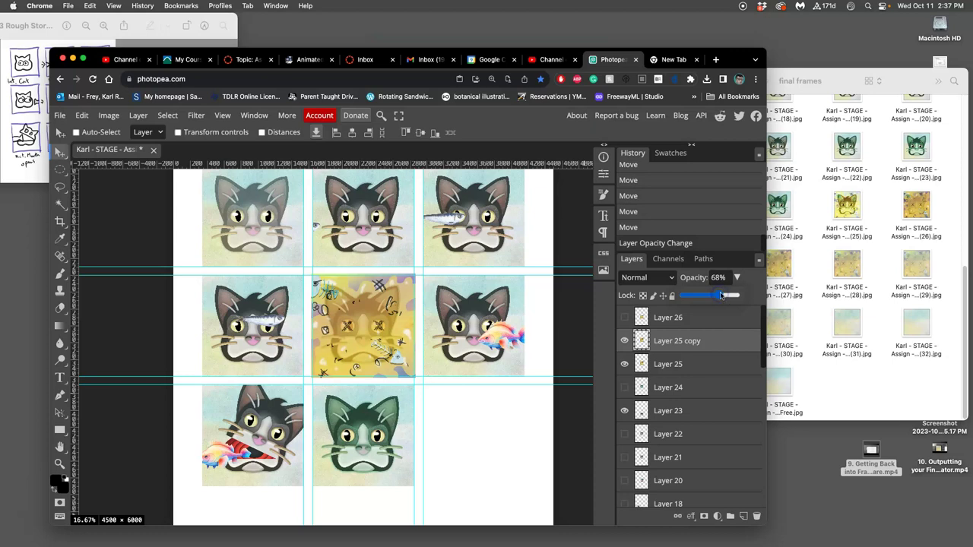
{"action": "left_click", "coordinate": [698, 365]}
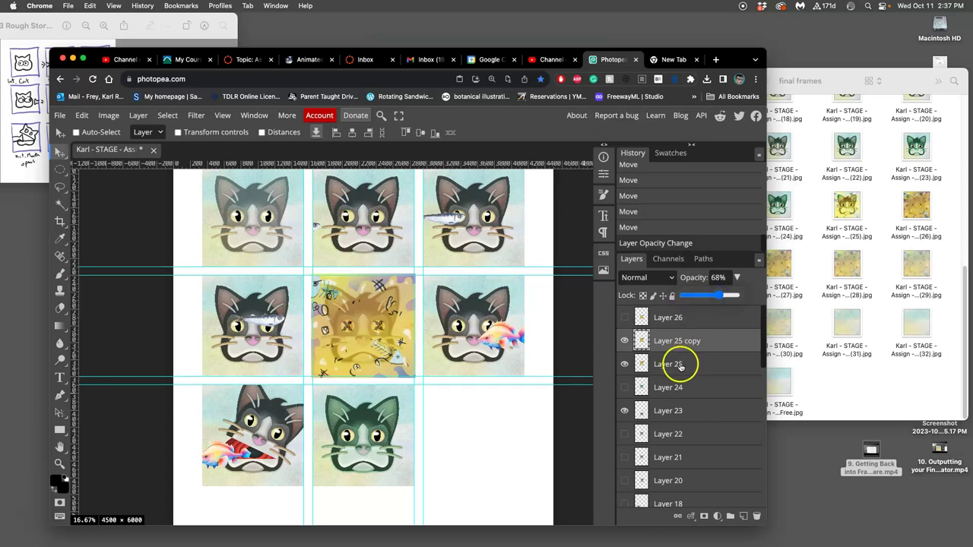
{"action": "left_click", "coordinate": [680, 365]}
- Merge the Layer 25 pair, place it in the bottom-right panel, and add guides, including one at 4320 px
{"action": "key", "text": "super+e"}
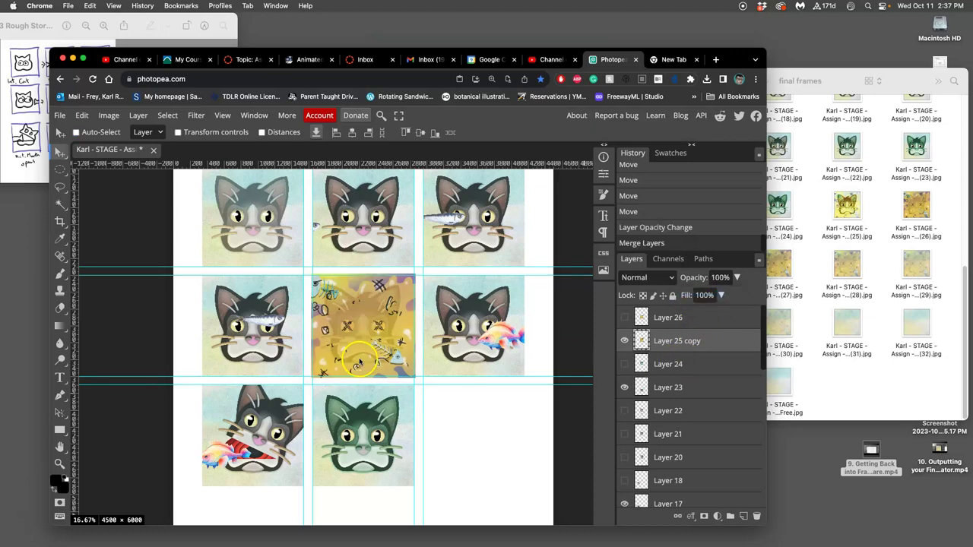
{"action": "left_click_drag", "start_coordinate": [361, 332], "coordinate": [473, 443]}
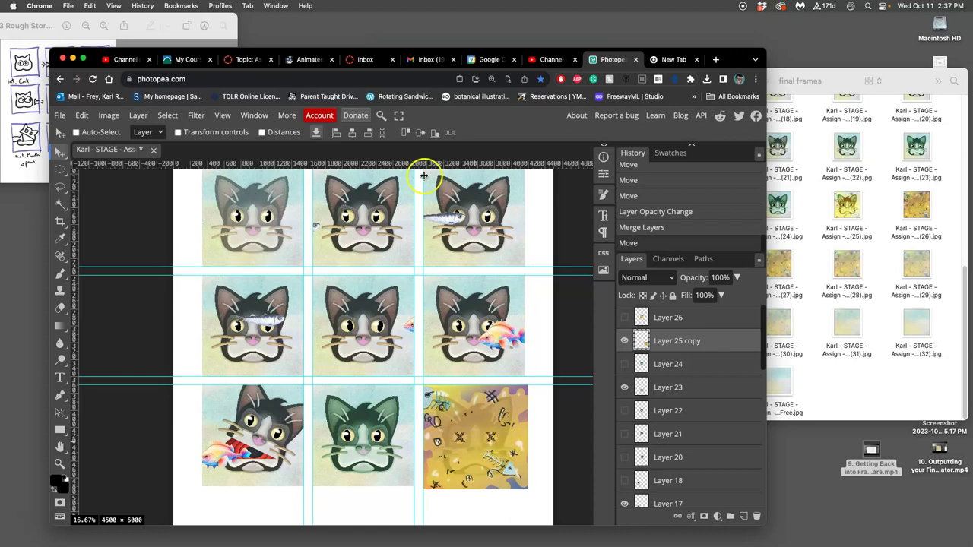
{"action": "left_click_drag", "start_coordinate": [429, 162], "coordinate": [436, 487]}
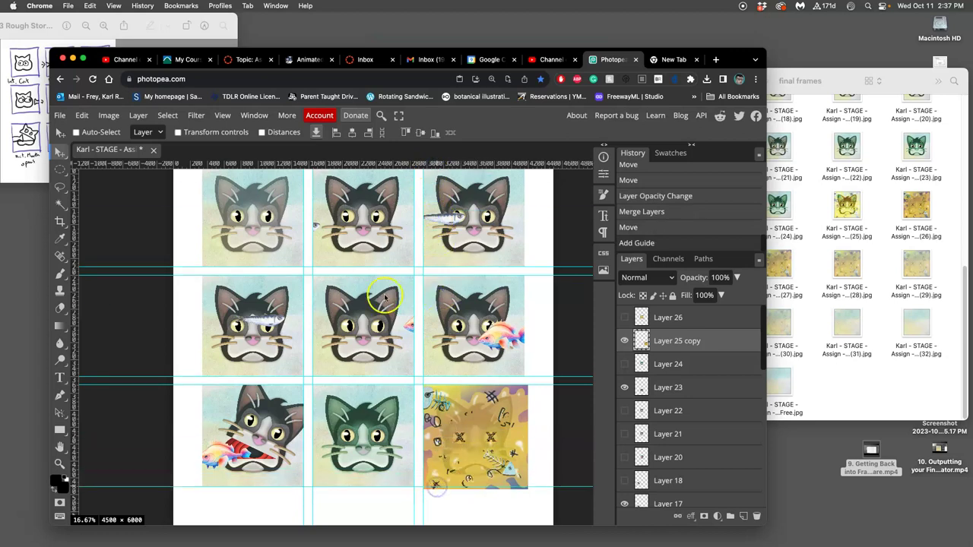
{"action": "left_click_drag", "start_coordinate": [76, 278], "coordinate": [525, 338]}
{"action": "left_click_drag", "start_coordinate": [496, 420], "coordinate": [496, 421]}
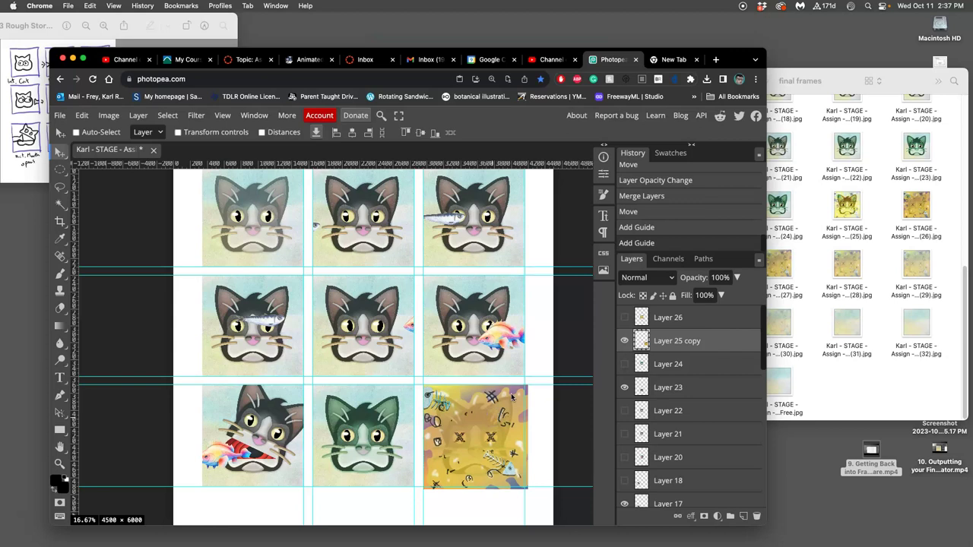
{"action": "key", "text": "shift+Left"}
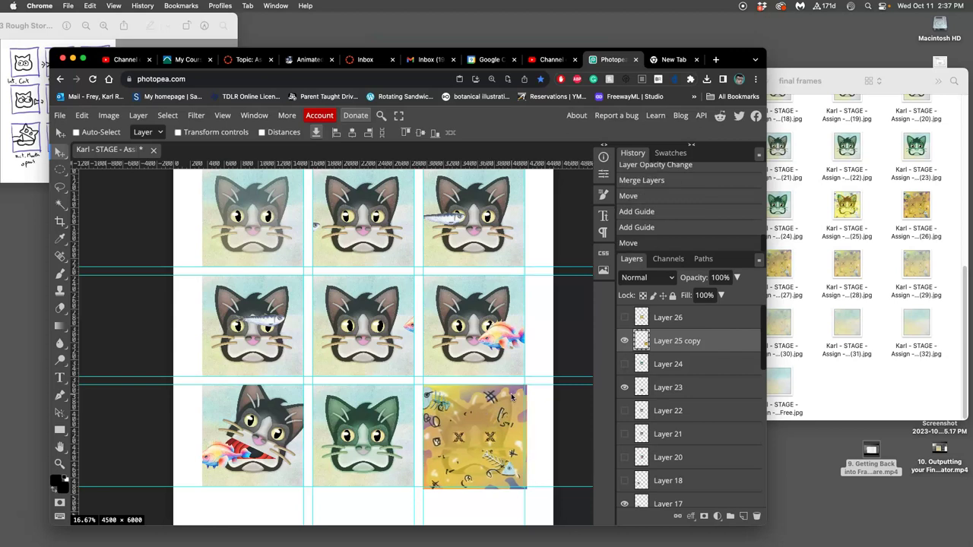